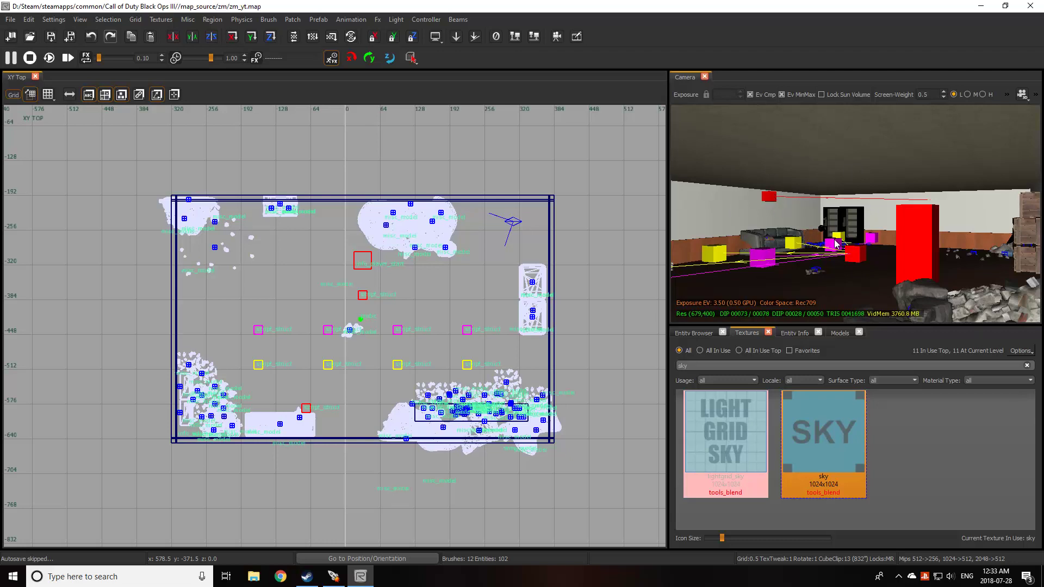
# Delete the reflection probe in the middle of the room and save the map.
pyautogui.moveTo(834, 240); pyautogui.dragTo(836, 244, button='right')
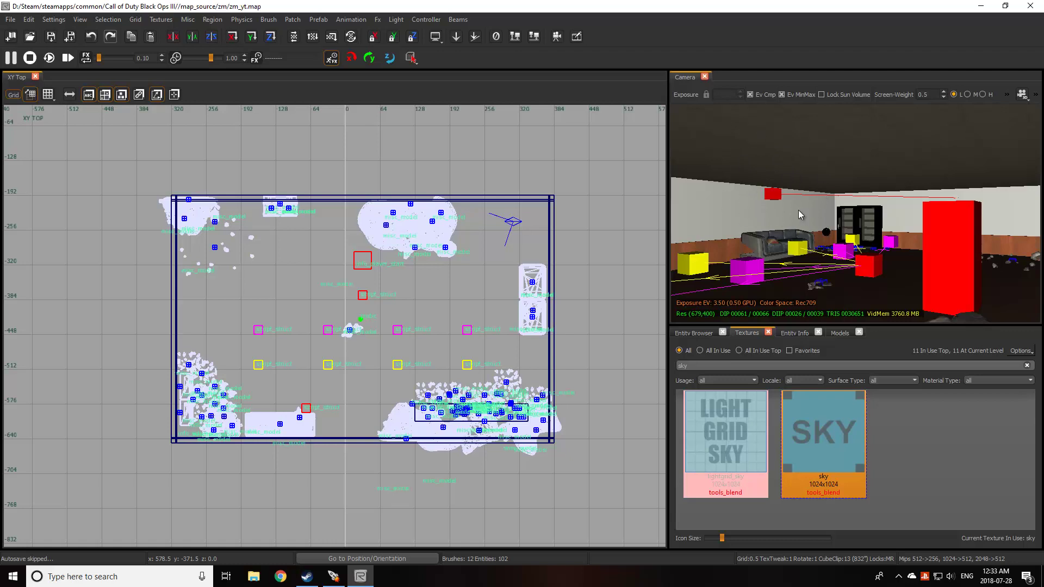
pyautogui.keyDown('shift'); pyautogui.click(825, 235); pyautogui.keyUp('shift')
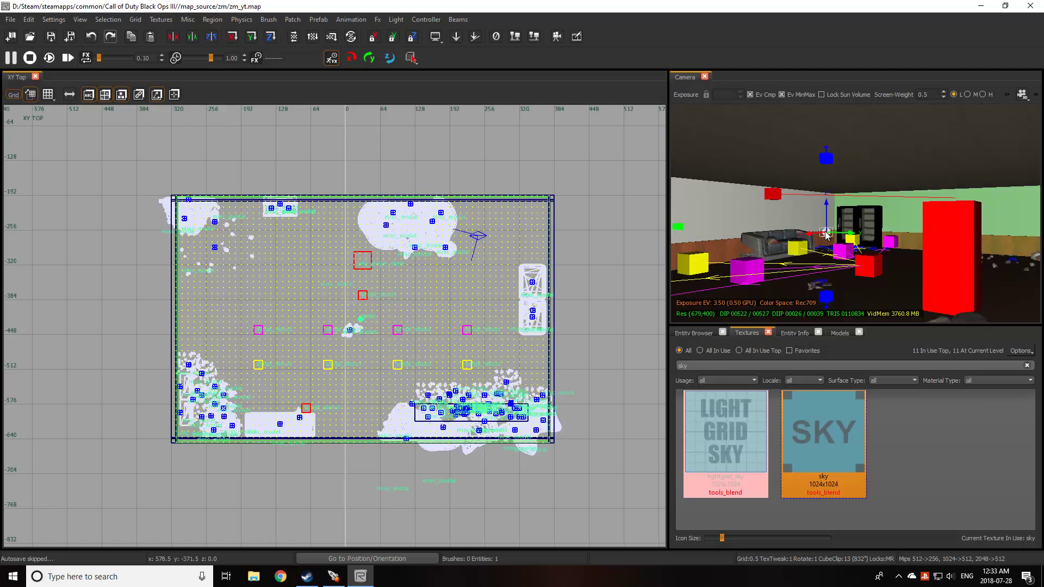
pyautogui.press('Escape')
pyautogui.hotkey('ctrl', 's')
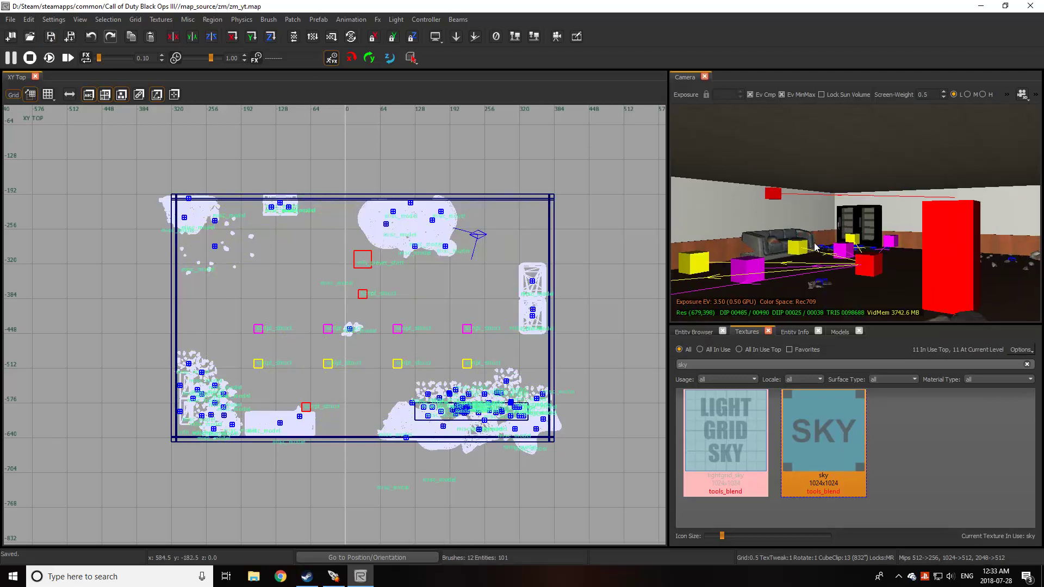
# Find the light entity by searching for "light", place one near the room's centre and nudge it on a grid of 8.
pyautogui.moveTo(819, 244); pyautogui.dragTo(820, 245, button='right')
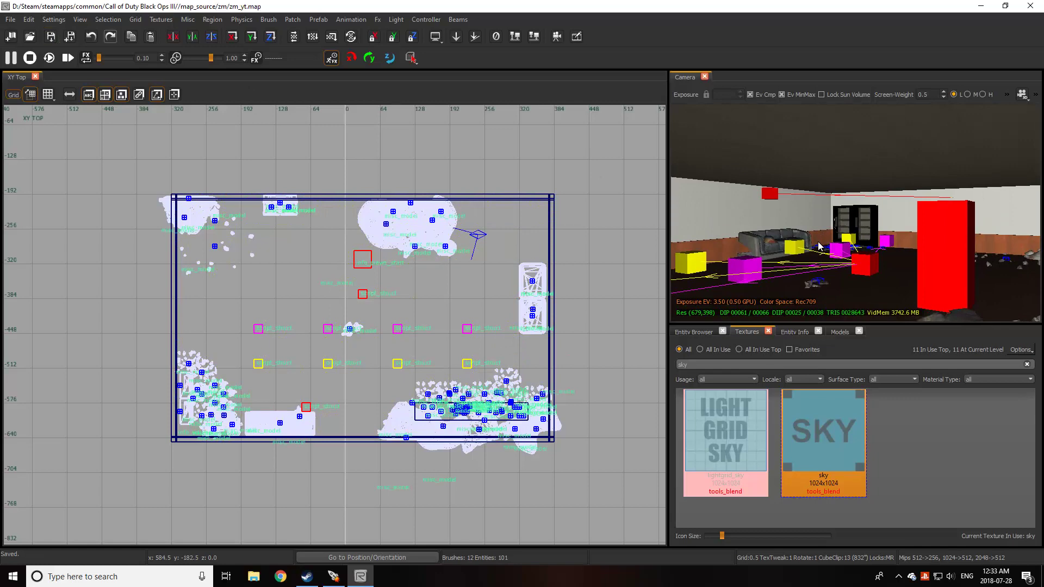
pyautogui.click(692, 332)
pyautogui.doubleClick(695, 348)
pyautogui.press('BackSpace')
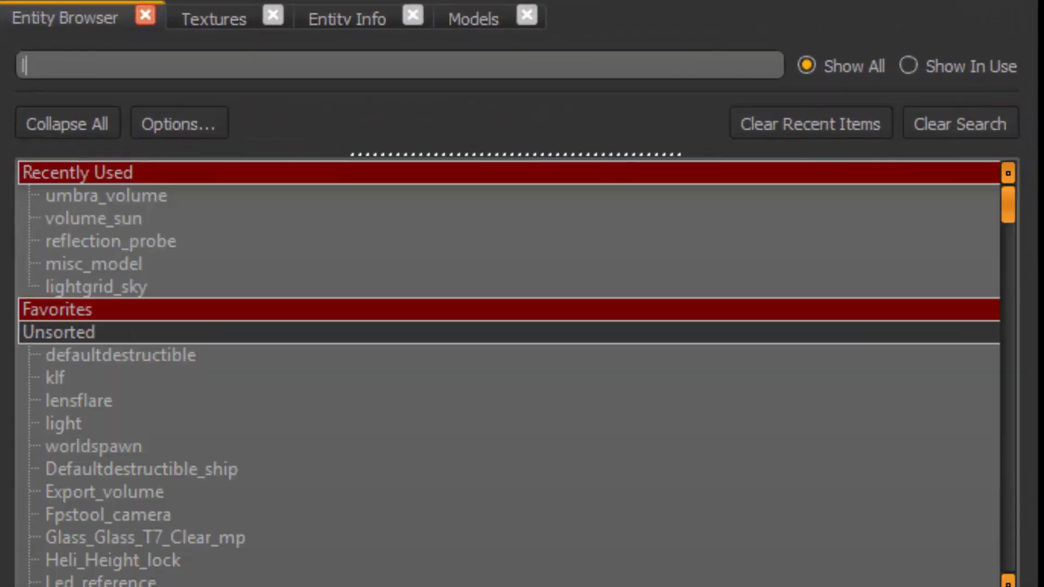
pyautogui.write('light')
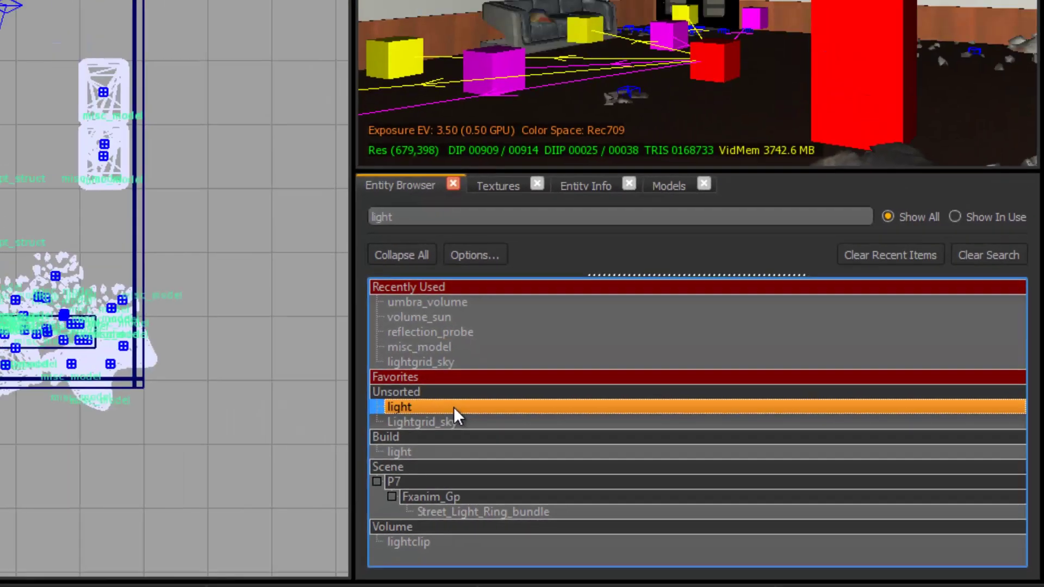
pyautogui.moveTo(157, 359)
pyautogui.mouseDown()
pyautogui.moveTo(396, 318)
pyautogui.moveTo(359, 313)
pyautogui.moveTo(364, 323)
pyautogui.mouseUp()
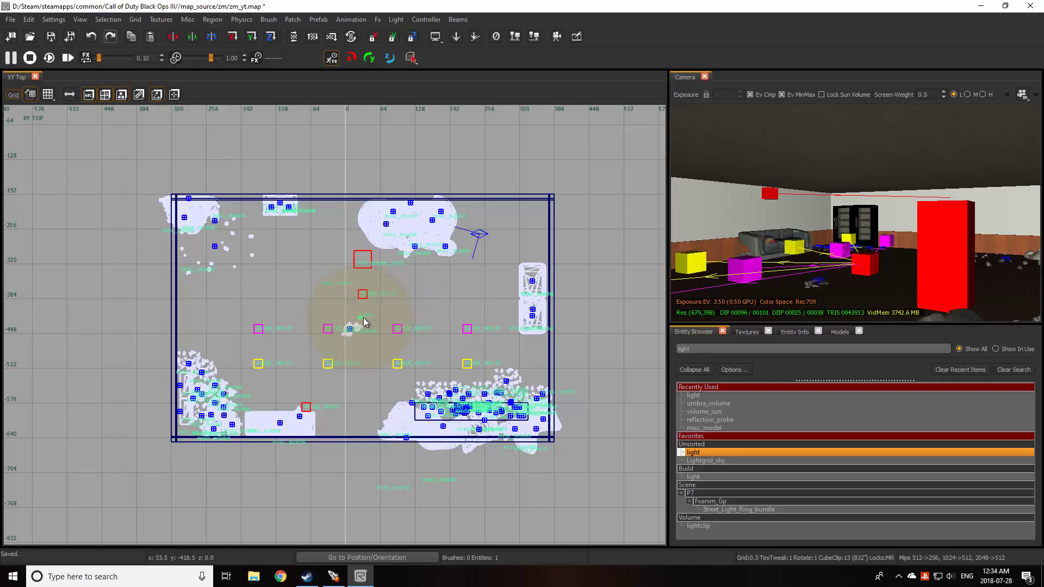
pyautogui.press('4')
pyautogui.moveTo(361, 318); pyautogui.dragTo(366, 318)
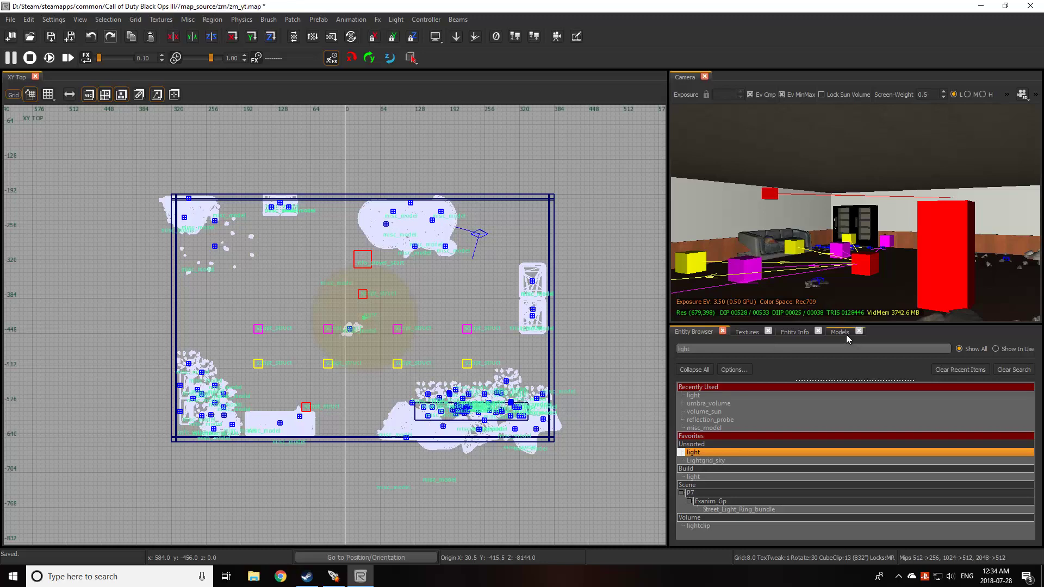
# Set the light's _color to a pale yellow of 255, 251, 173.
pyautogui.click(786, 332)
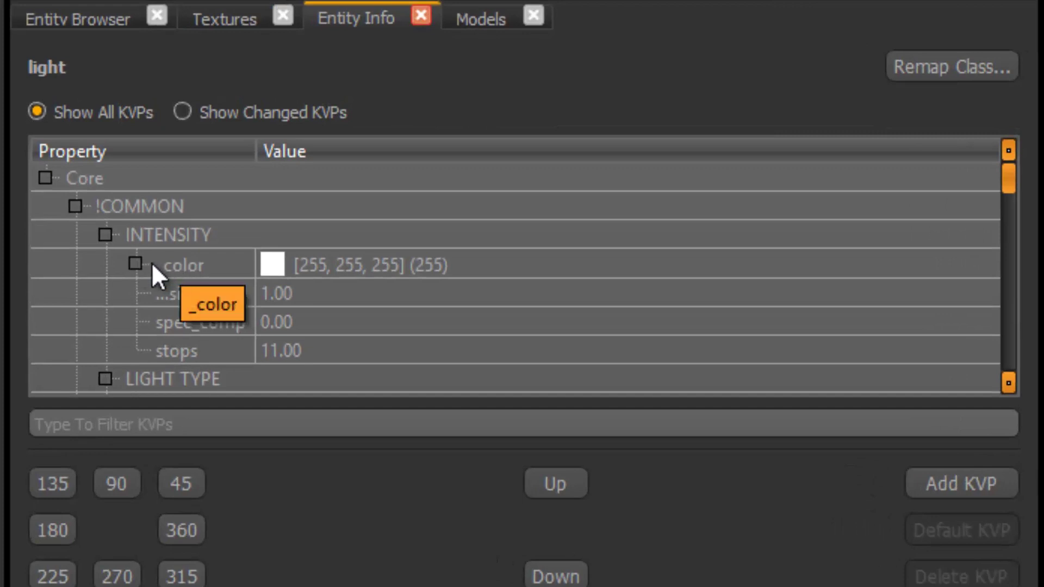
pyautogui.click(276, 268)
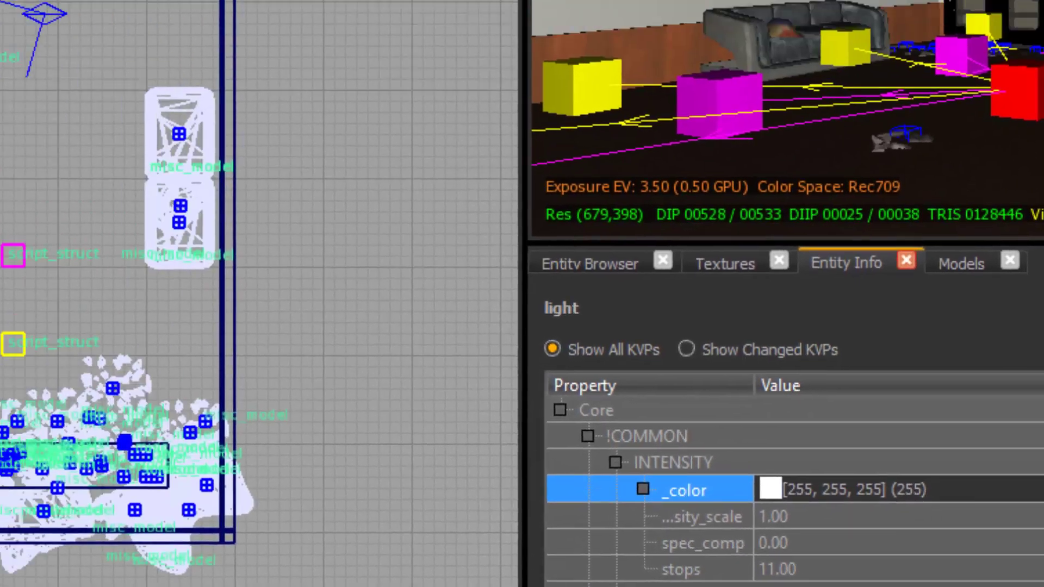
pyautogui.click(984, 267)
pyautogui.moveTo(728, 382); pyautogui.dragTo(728, 382)
pyautogui.moveTo(655, 278); pyautogui.dragTo(611, 121)
pyautogui.moveTo(563, 97); pyautogui.dragTo(465, 69)
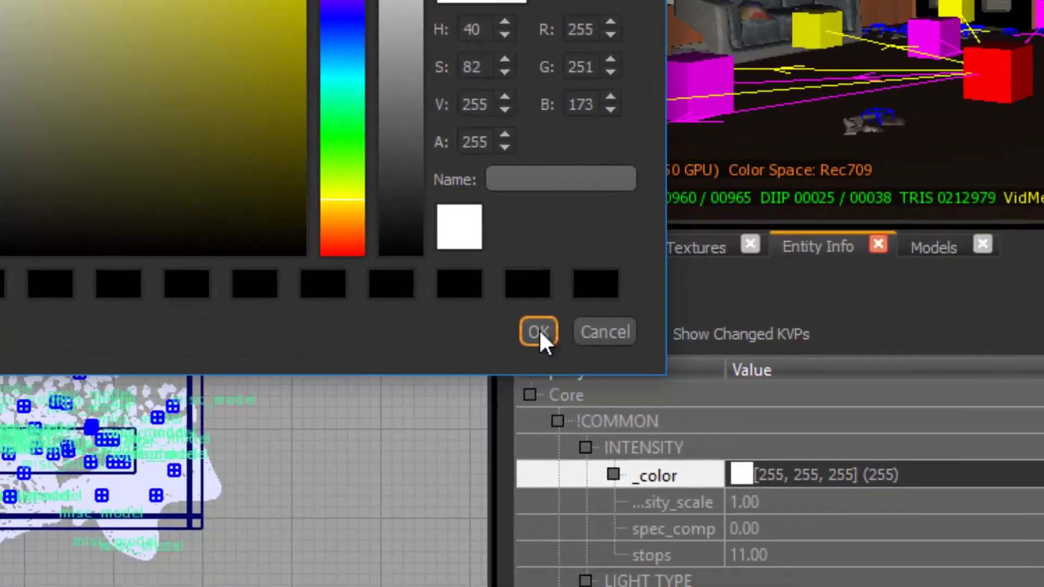
pyautogui.click(912, 505)
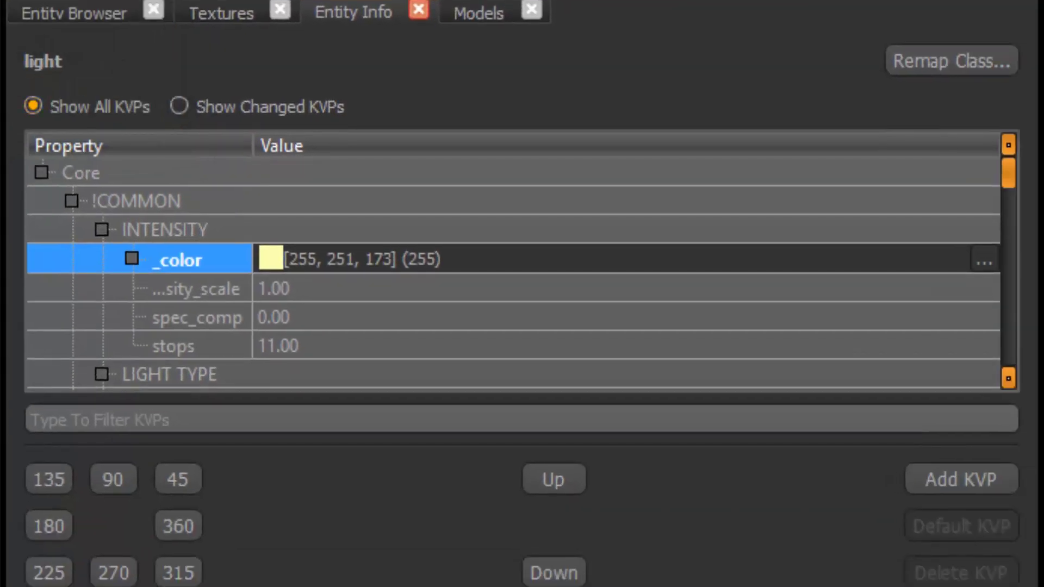
# Set the light's stops value to 6.
pyautogui.click(298, 346)
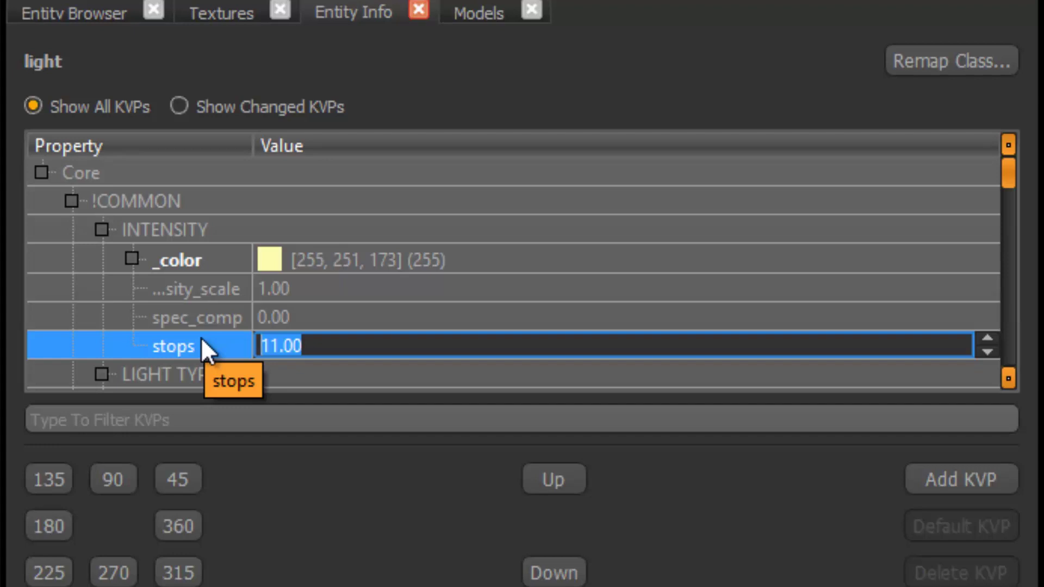
pyautogui.click(308, 350)
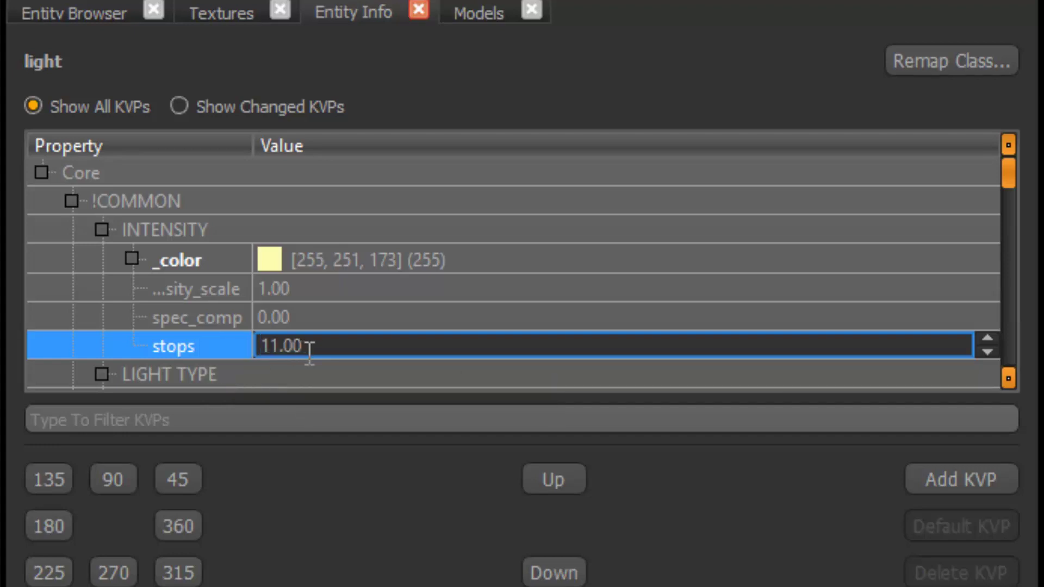
pyautogui.moveTo(309, 353); pyautogui.dragTo(139, 348)
pyautogui.write('6')
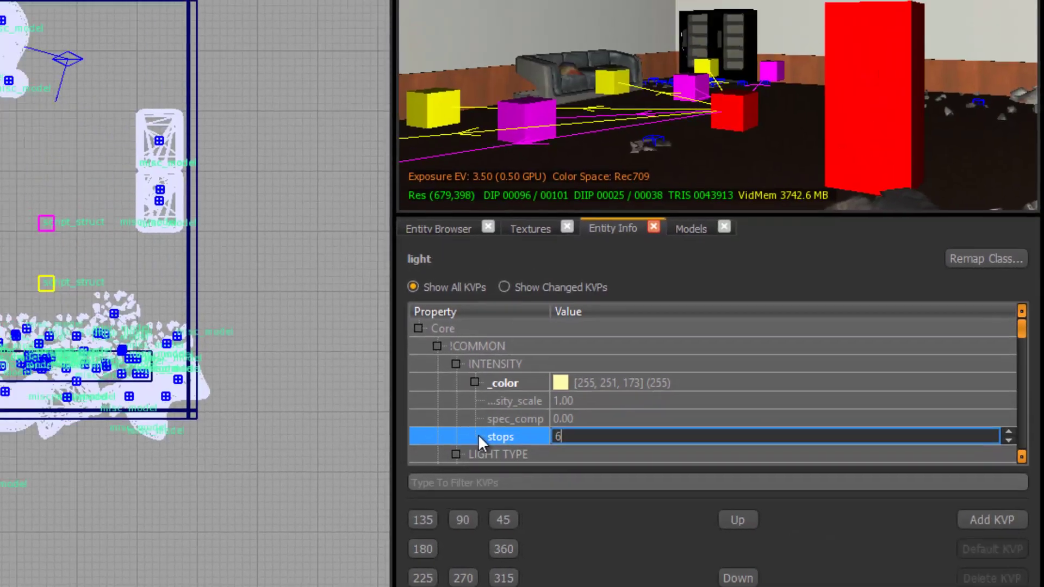
pyautogui.press('Return')
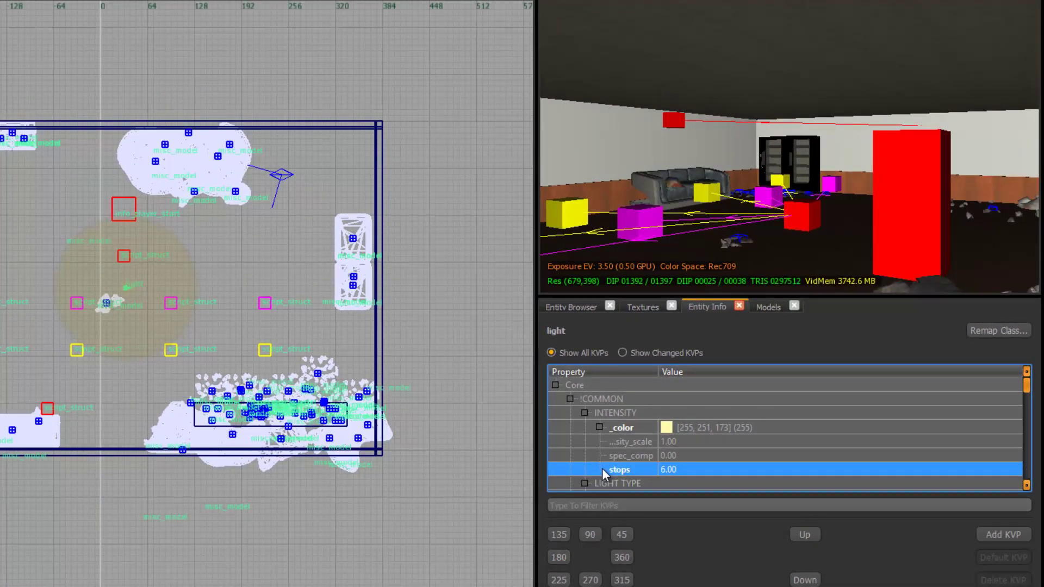
# Locate the light far below the map in a side view and shift it upward toward the room.
pyautogui.press('capslock')
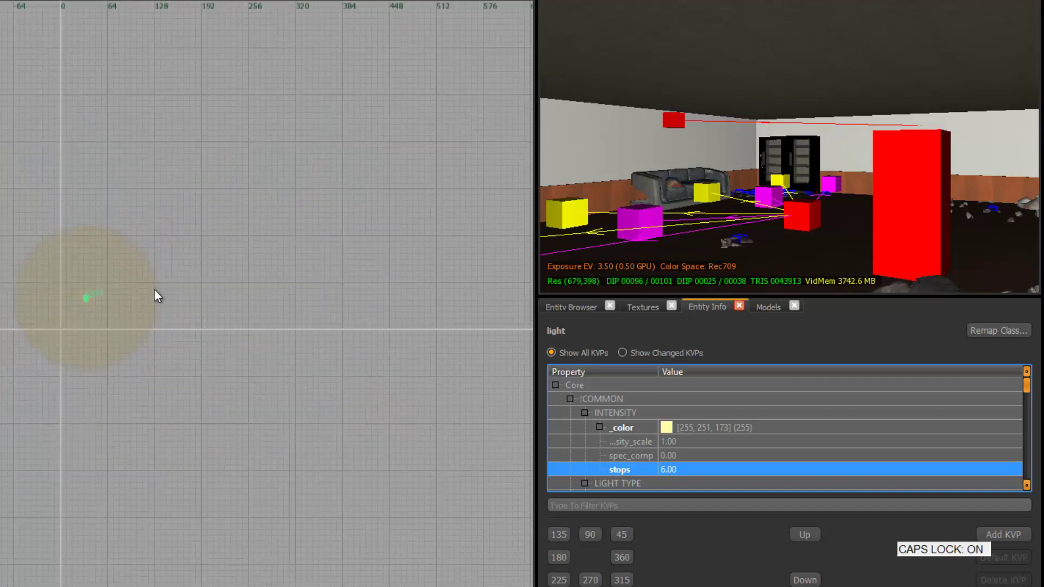
pyautogui.scroll(-10, 110, 296)
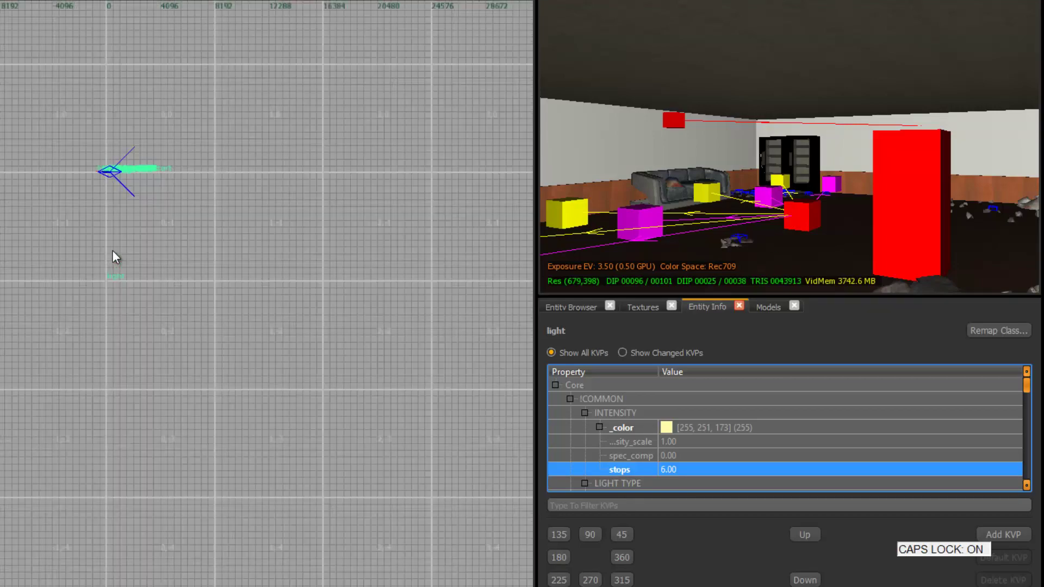
pyautogui.scroll(2, 113, 251)
pyautogui.moveTo(113, 251); pyautogui.dragTo(103, 435, button='right')
pyautogui.scroll(-5, 149, 149)
pyautogui.moveTo(149, 149); pyautogui.dragTo(149, 286, button='right')
pyautogui.scroll(-5, 164, 109)
pyautogui.moveTo(190, 121); pyautogui.dragTo(188, 248, button='right')
pyautogui.scroll(16, 173, 283)
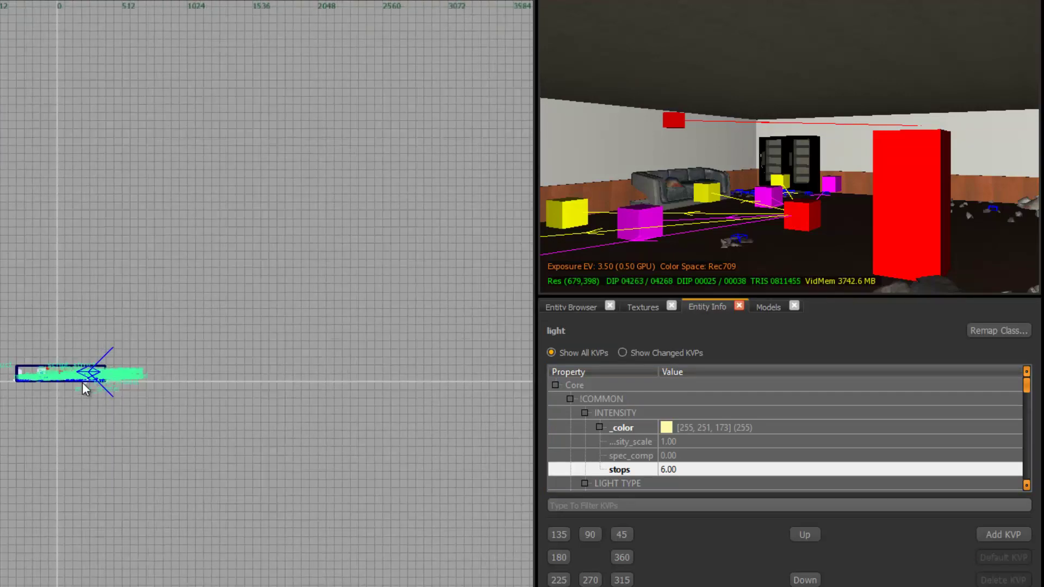
pyautogui.scroll(-6, 83, 383)
pyautogui.moveTo(83, 384); pyautogui.dragTo(118, 205, button='right')
pyautogui.scroll(4, 100, 493)
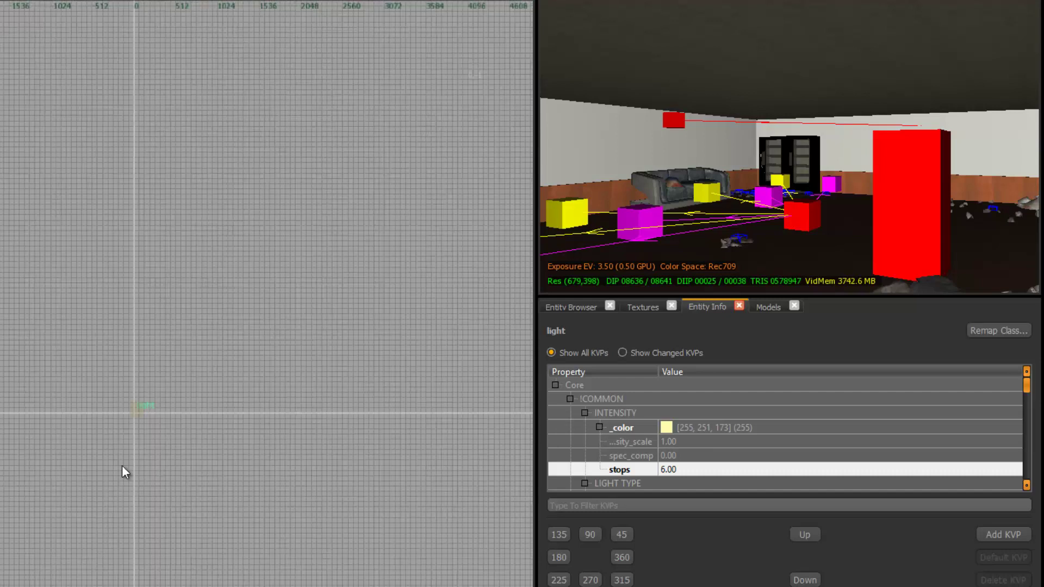
pyautogui.scroll(3, 142, 413)
pyautogui.moveTo(133, 419); pyautogui.dragTo(125, 105)
pyautogui.scroll(1, 126, 105)
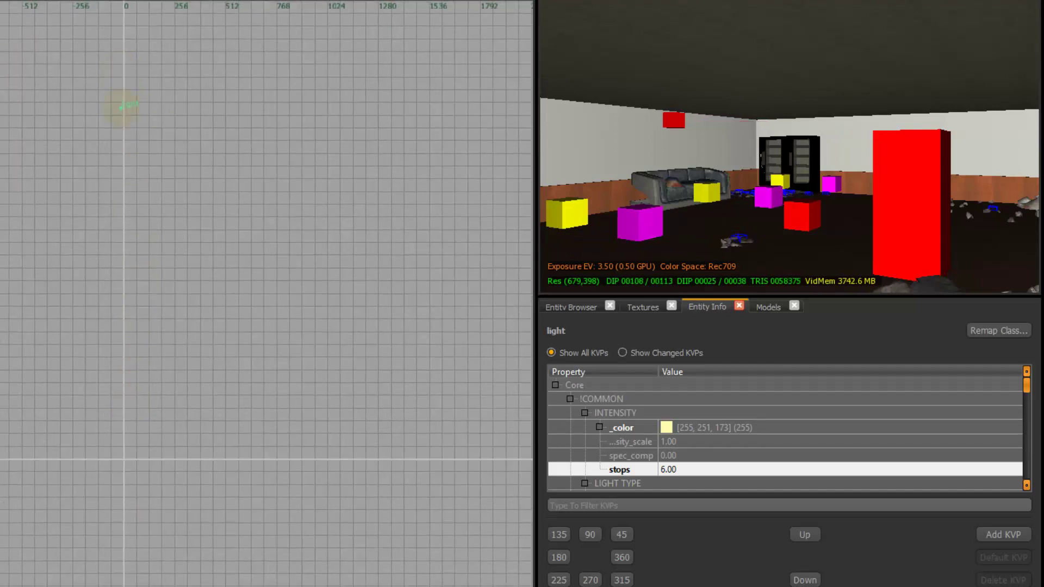
pyautogui.moveTo(166, 110); pyautogui.dragTo(145, 427, button='right')
pyautogui.moveTo(77, 441); pyautogui.dragTo(148, 162)
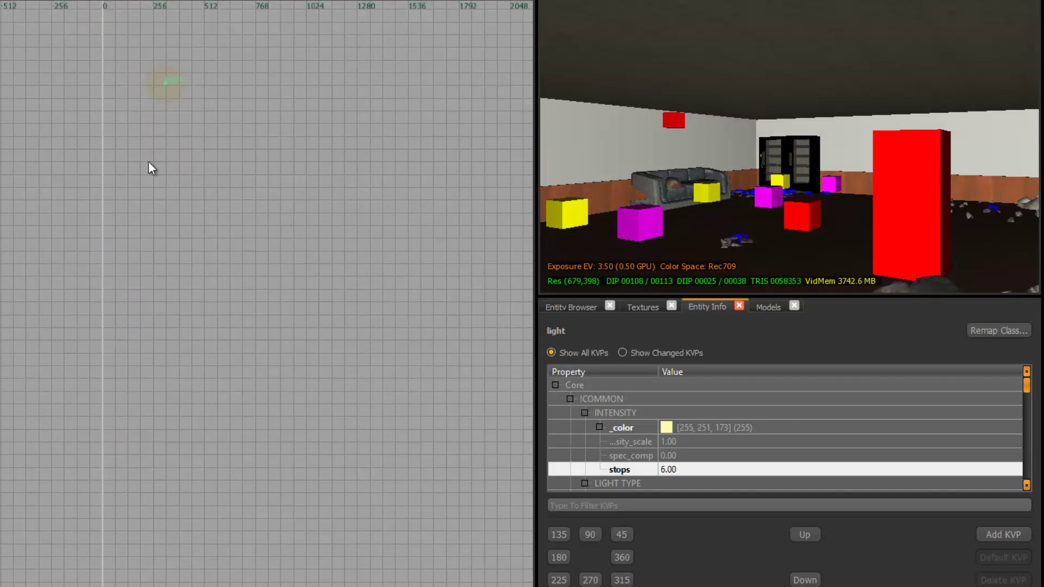
# Bring the light inside the room in the side view and raise it to just below the ceiling.
pyautogui.scroll(-2, 152, 162)
pyautogui.moveTo(152, 157); pyautogui.dragTo(162, 437, button='right')
pyautogui.scroll(-3, 199, 89)
pyautogui.moveTo(231, 61); pyautogui.dragTo(229, 238, button='right')
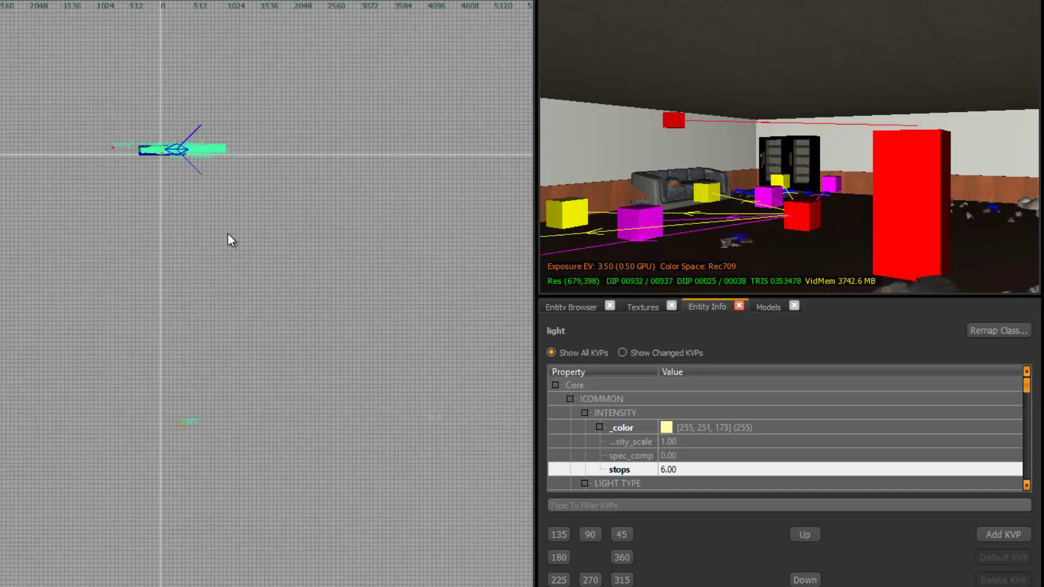
pyautogui.click(165, 151)
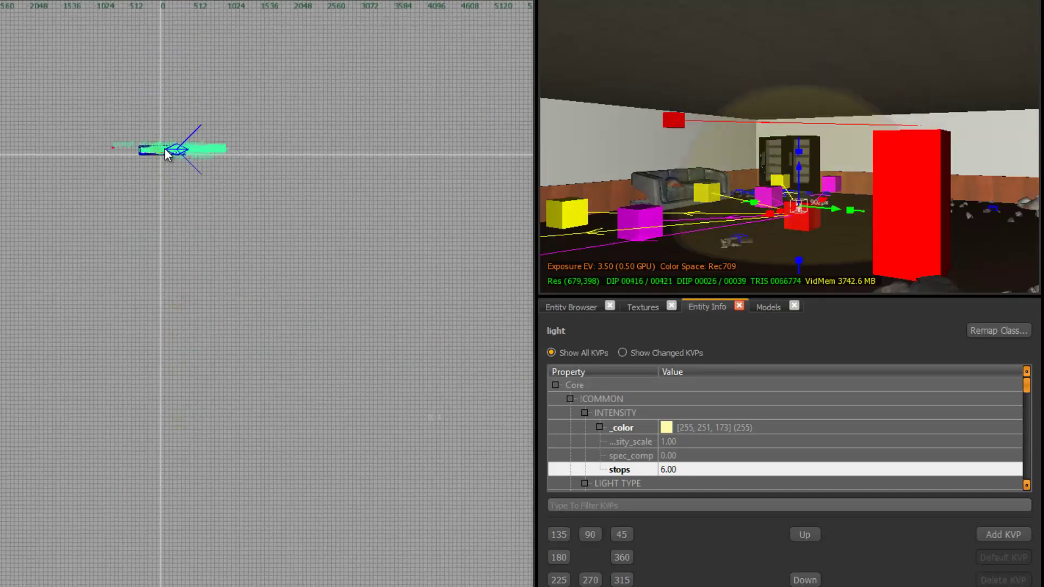
pyautogui.scroll(15, 165, 152)
pyautogui.moveTo(67, 226); pyautogui.dragTo(86, 127)
# Shift the light slightly toward positive X in the top view, near the middle of the room.
pyautogui.hotkey('ctrl', 'Tab')
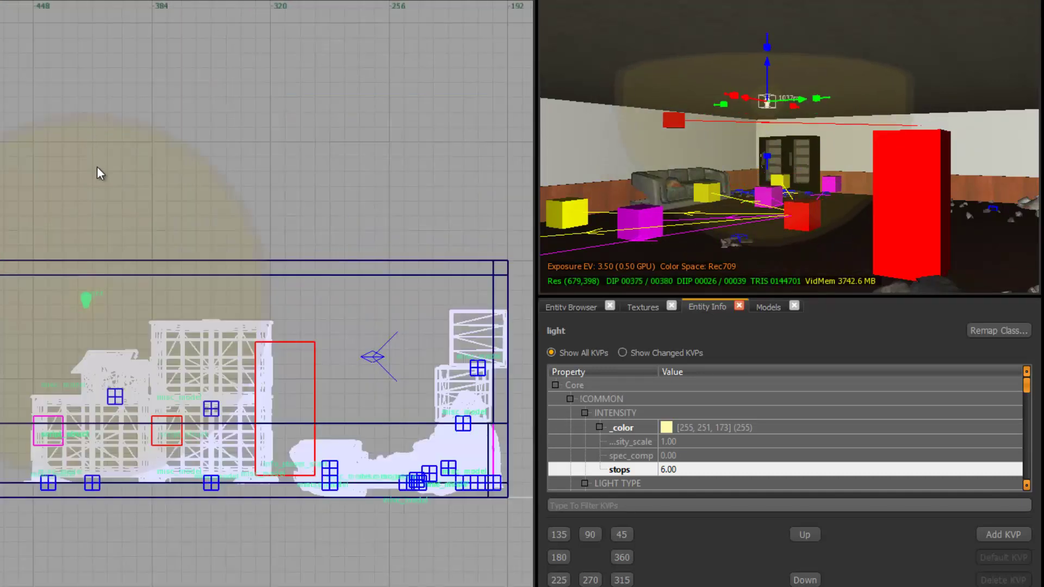
pyautogui.scroll(-3, 97, 168)
pyautogui.hotkey('ctrl', 'Tab')
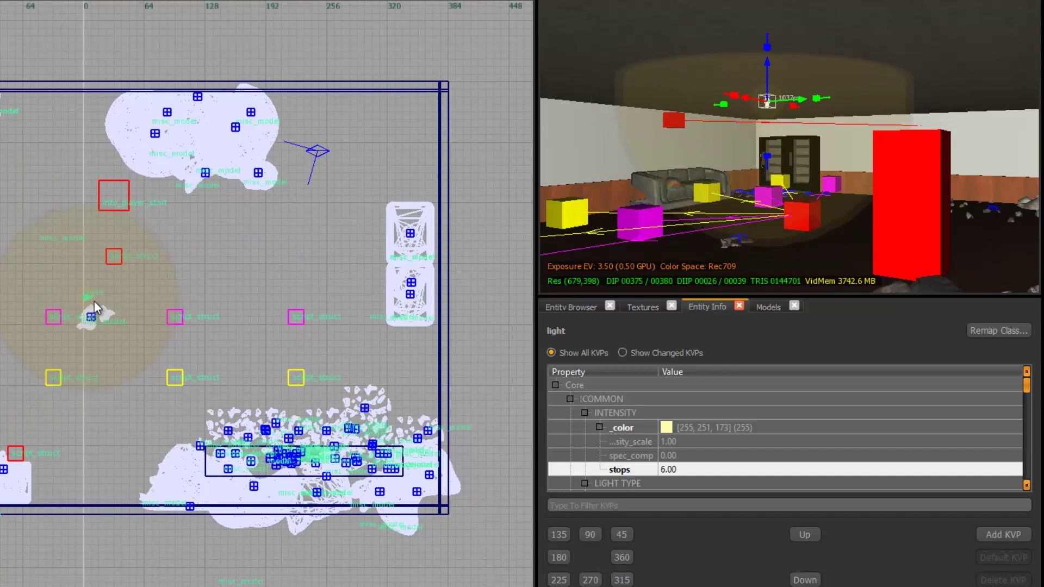
pyautogui.moveTo(90, 299); pyautogui.dragTo(115, 293)
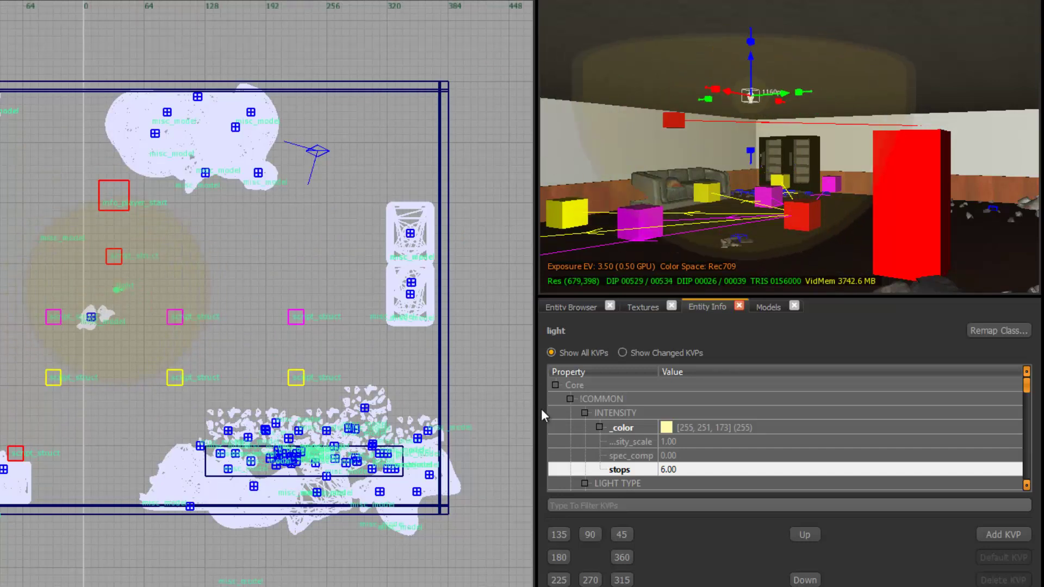
# Set the light's radius to 300 so it covers most of the room, and deselect it.
pyautogui.doubleClick(681, 471)
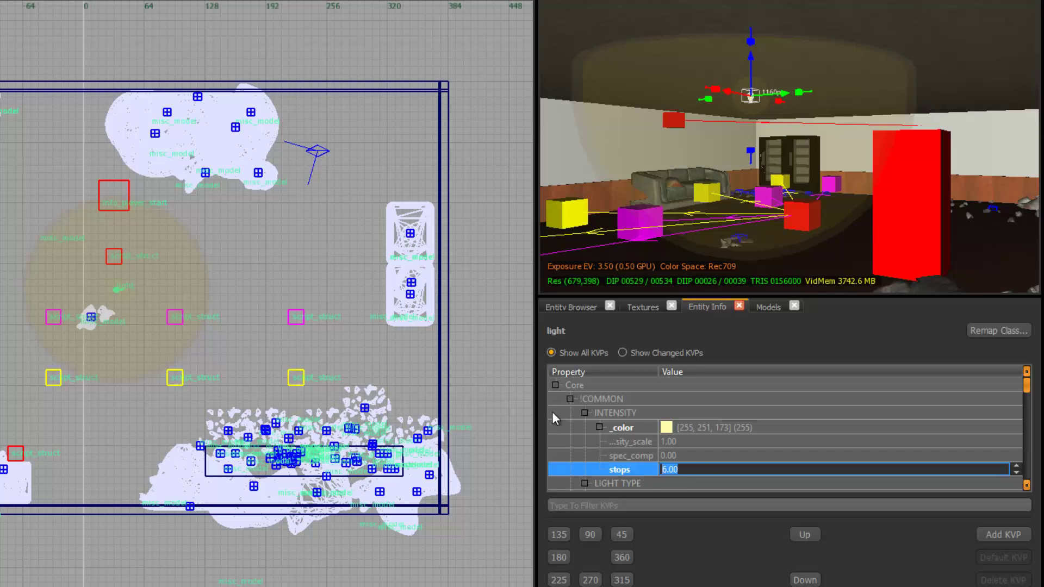
pyautogui.scroll(-5, 880, 455)
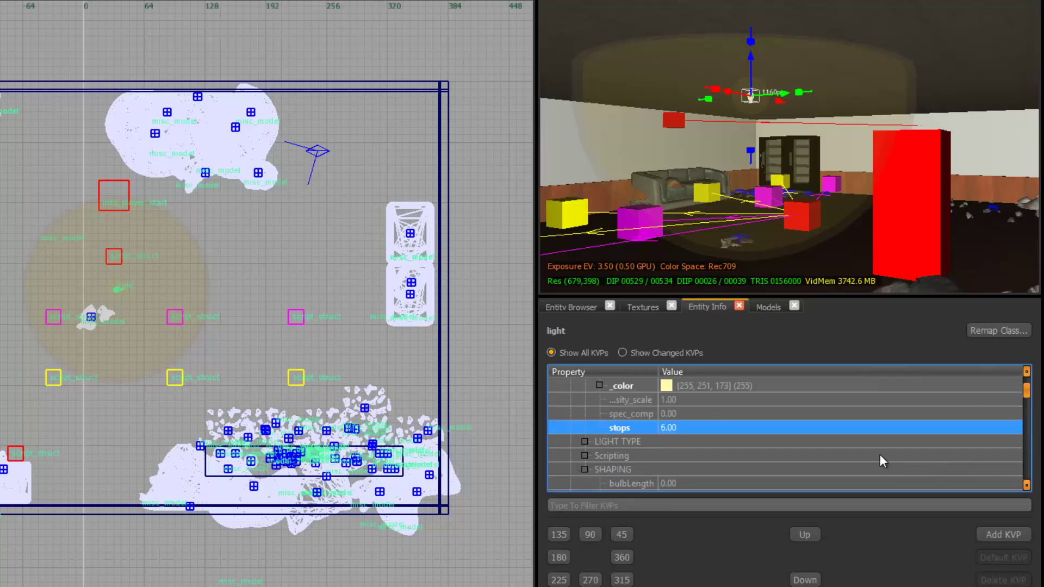
pyautogui.scroll(-1, 692, 447)
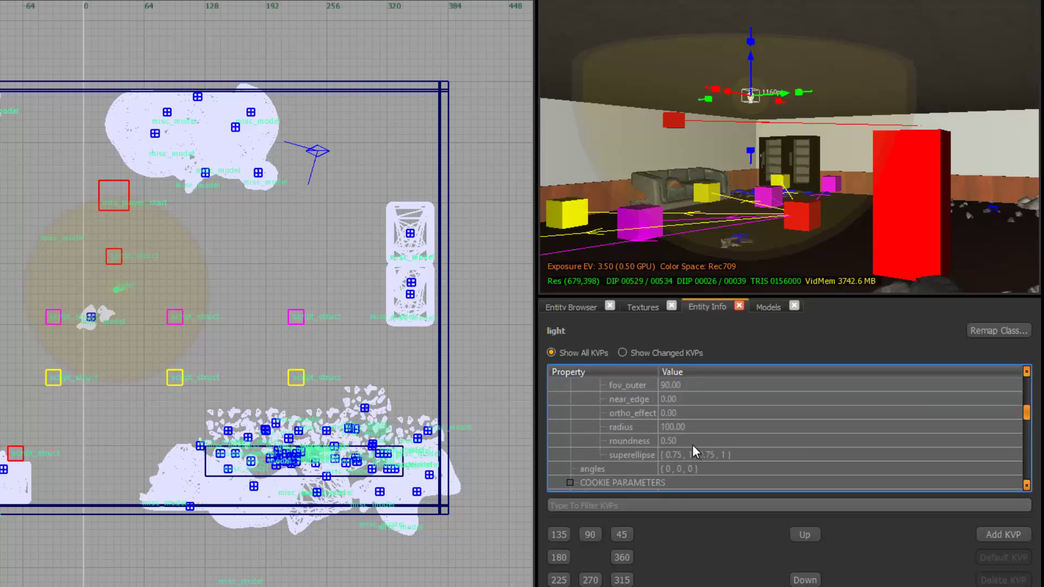
pyautogui.doubleClick(694, 427)
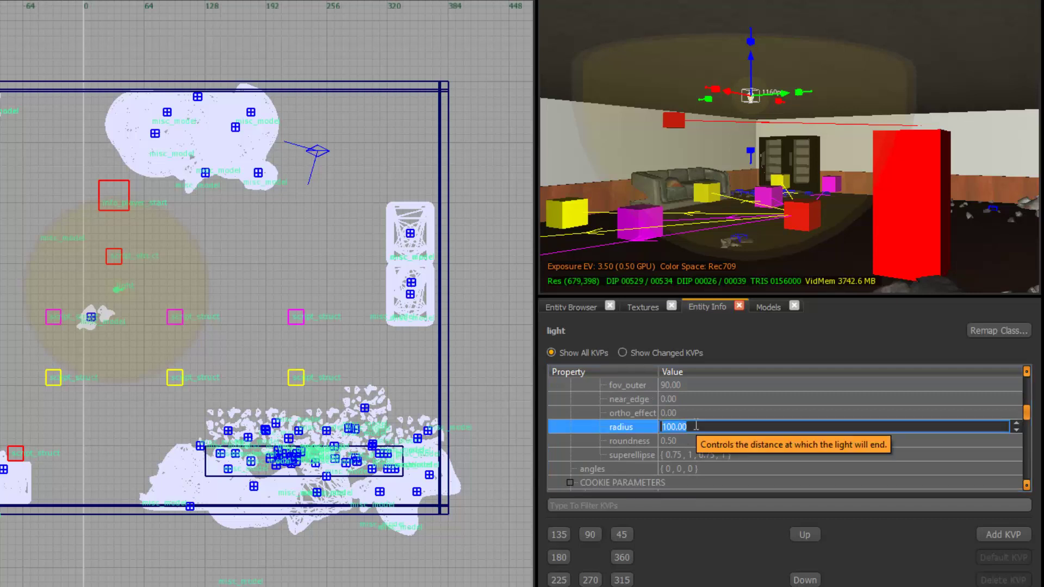
pyautogui.write('2')
pyautogui.write('300')
pyautogui.press('Return')
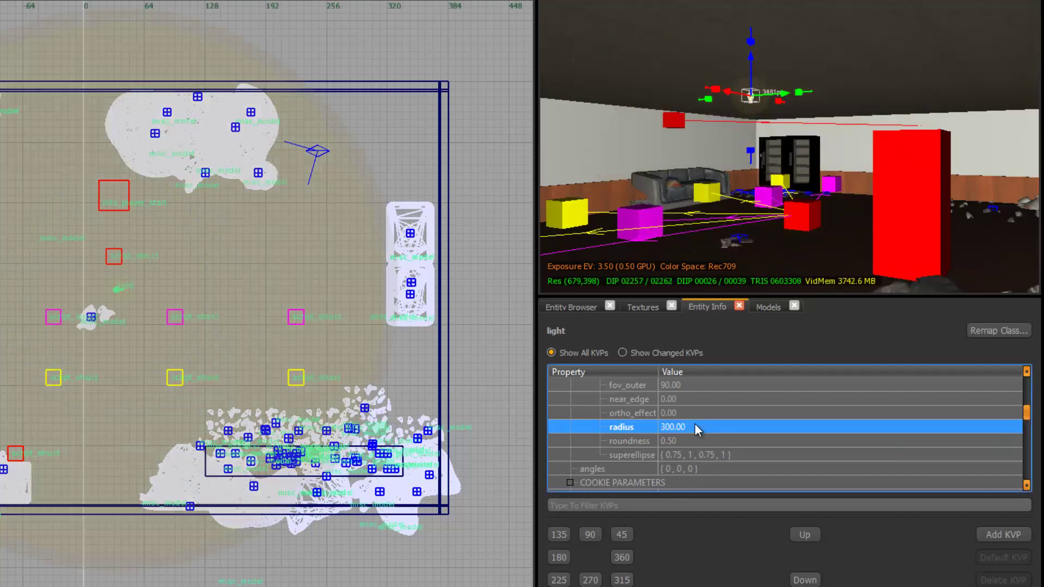
pyautogui.scroll(2, 782, 216)
pyautogui.press('Escape')
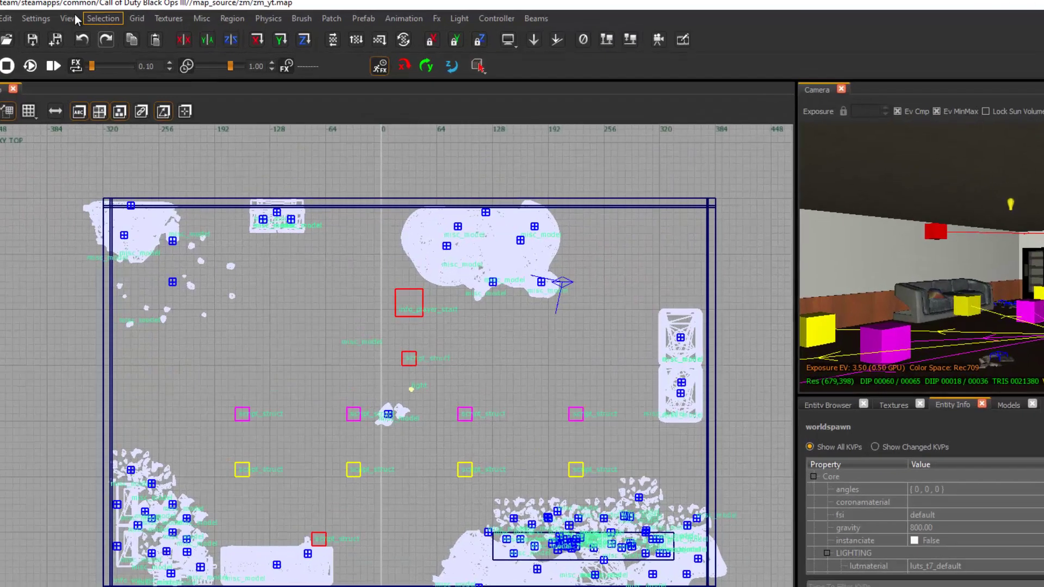
pyautogui.click(80, 19)
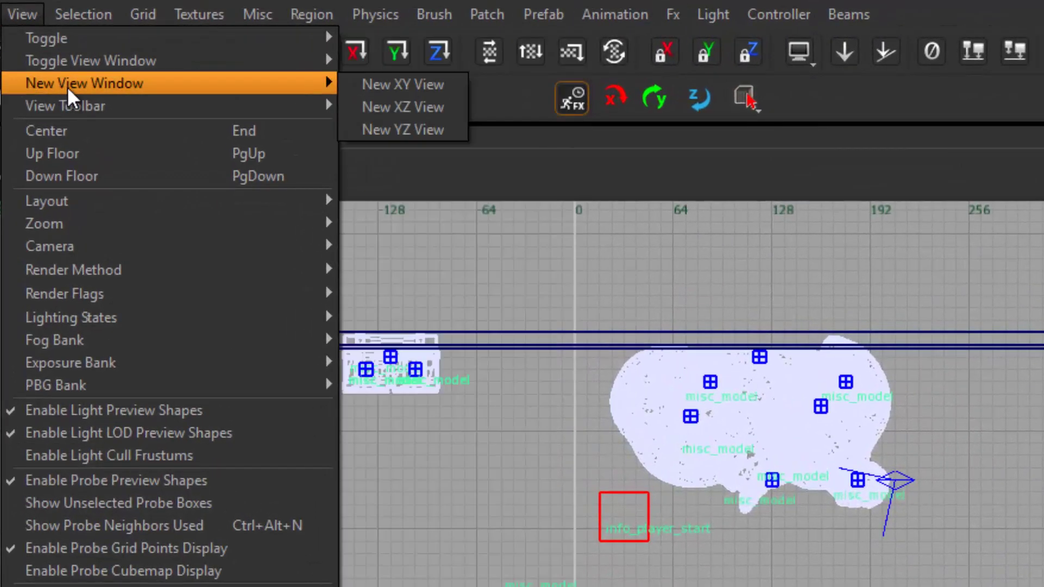
pyautogui.moveTo(102, 62)
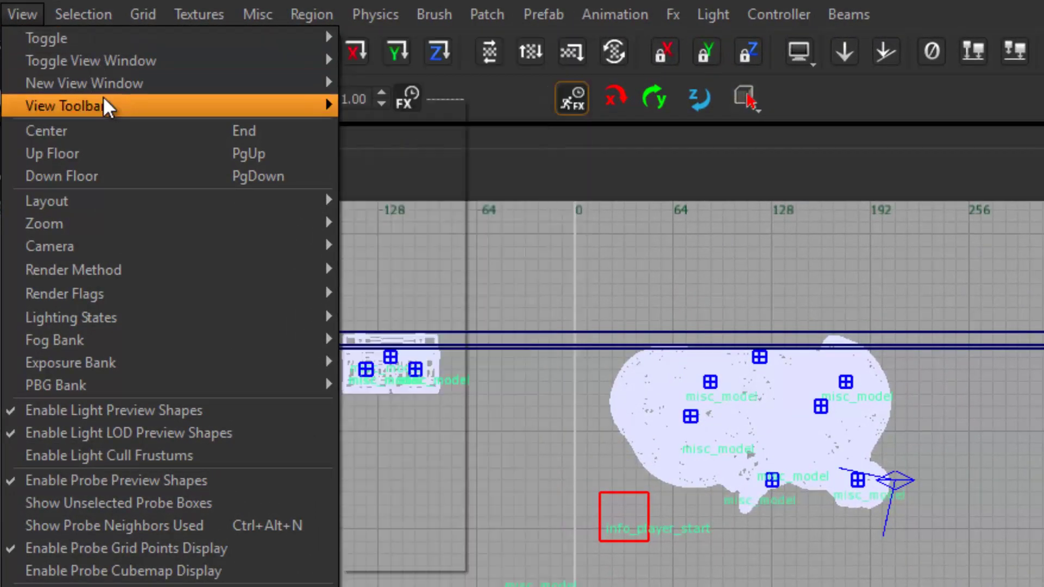
pyautogui.moveTo(233, 107)
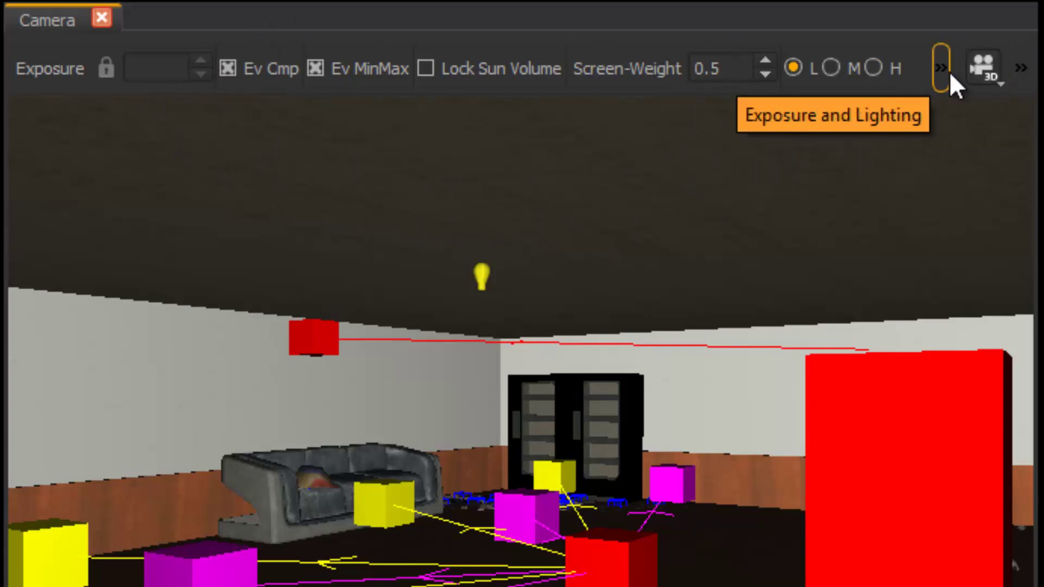
# Preview the camera view in Wireframe, Fullbright, Normal-based Fake Lighting and View-Based Fake Lighting.
pyautogui.click(996, 76)
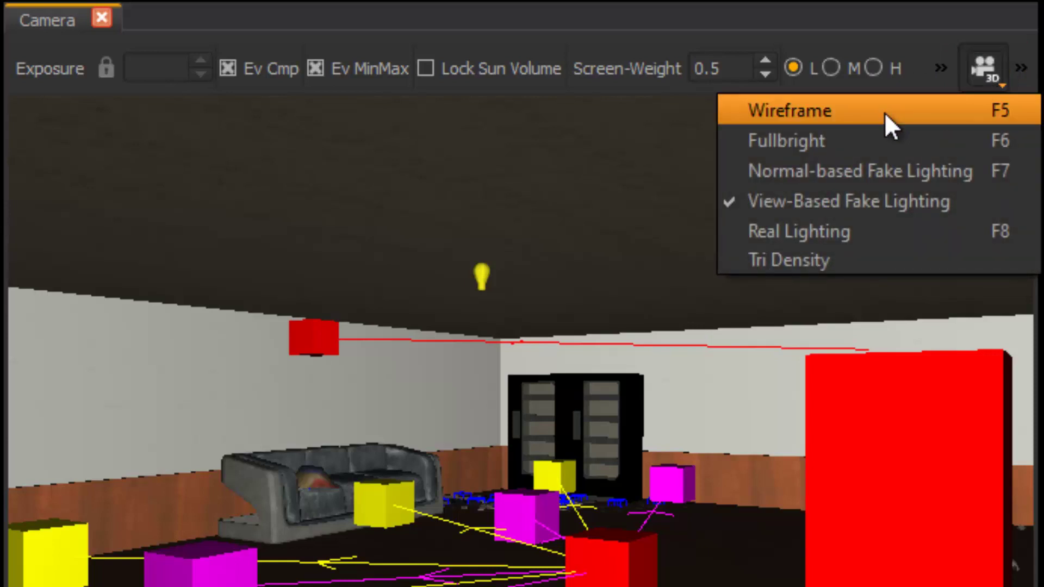
pyautogui.click(884, 112)
pyautogui.click(982, 72)
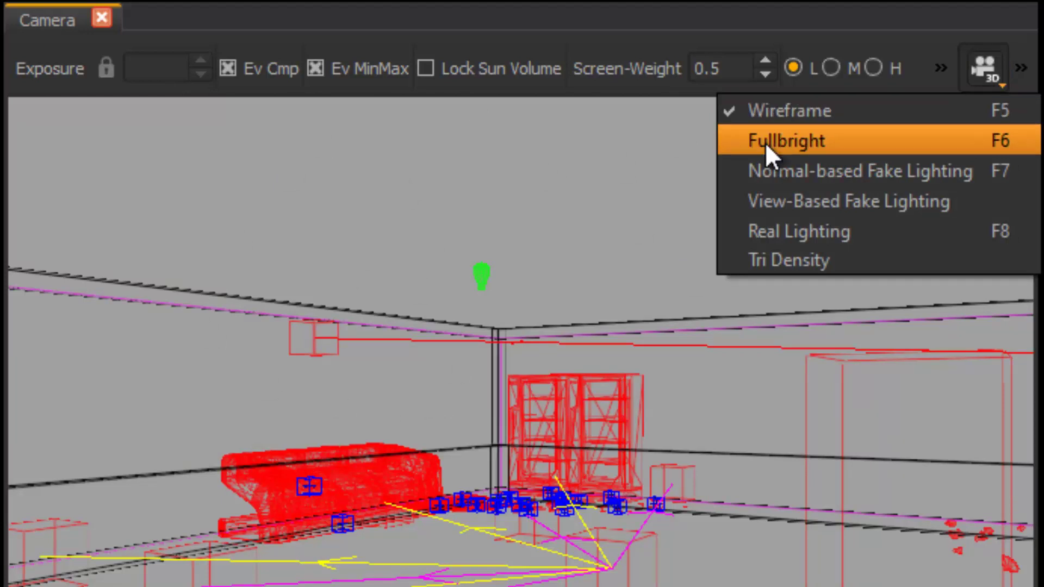
pyautogui.click(765, 142)
pyautogui.click(985, 77)
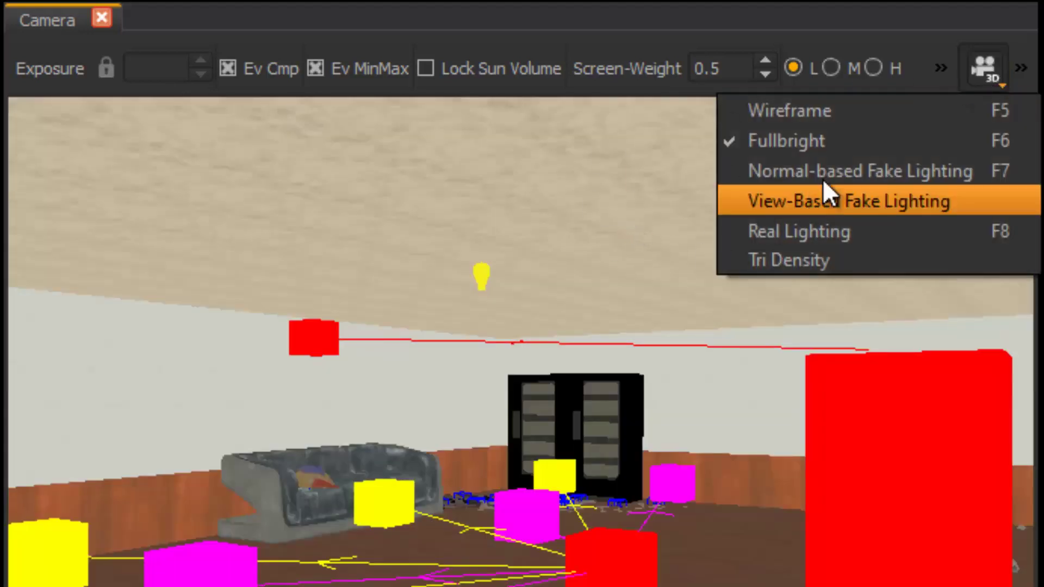
pyautogui.click(836, 166)
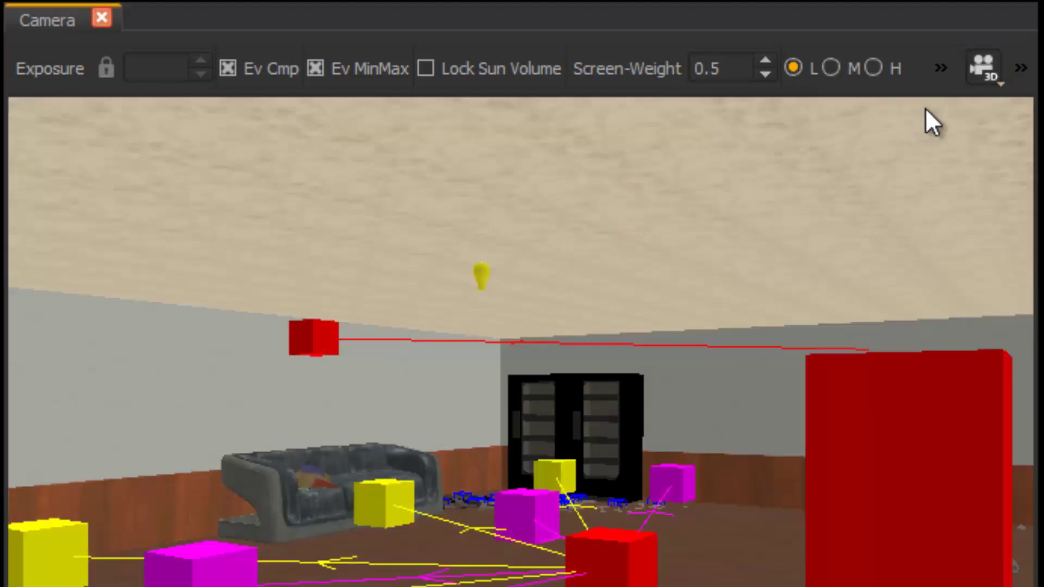
pyautogui.click(979, 76)
pyautogui.click(860, 200)
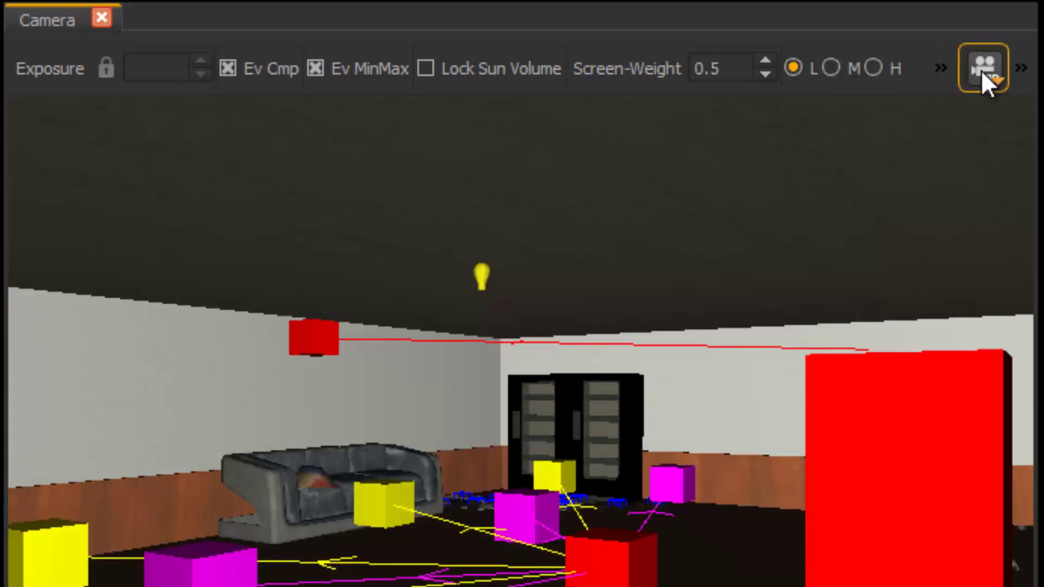
# Switch the camera view to Real Lighting and look around the room.
pyautogui.click(980, 70)
pyautogui.click(904, 220)
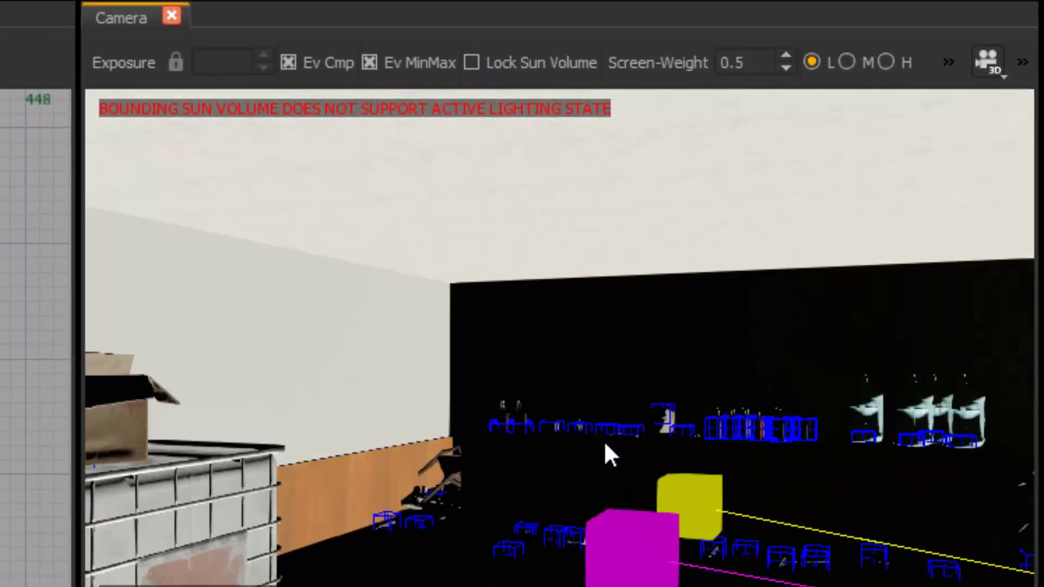
pyautogui.moveTo(605, 444); pyautogui.dragTo(605, 445, button='right')
pyautogui.moveTo(644, 407); pyautogui.dragTo(720, 387, button='right')
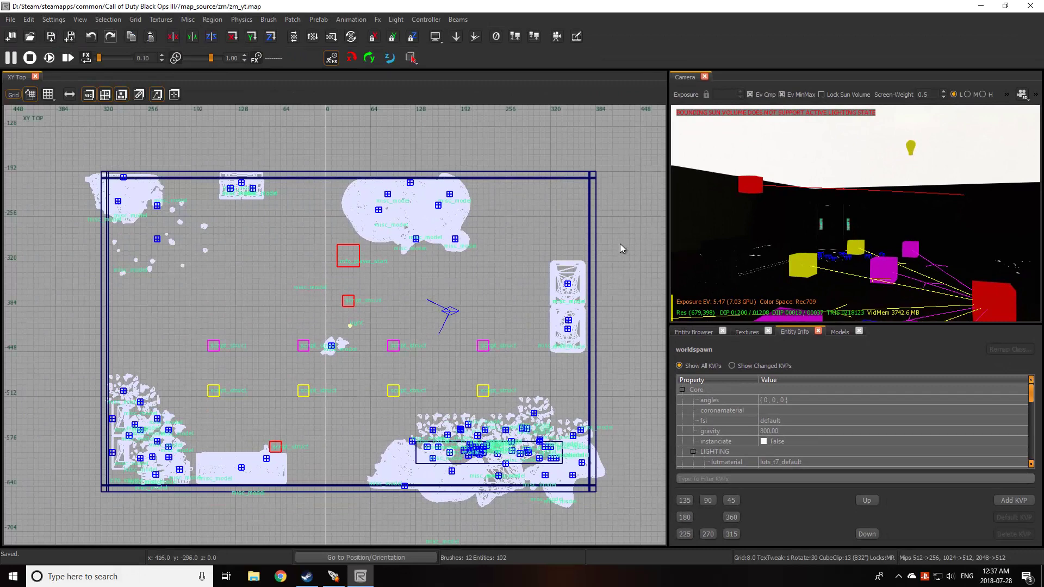
# Search the entities for SKY and place a Lightgrid_sky entity outside the room in the top view.
pyautogui.scroll(-2, 622, 248)
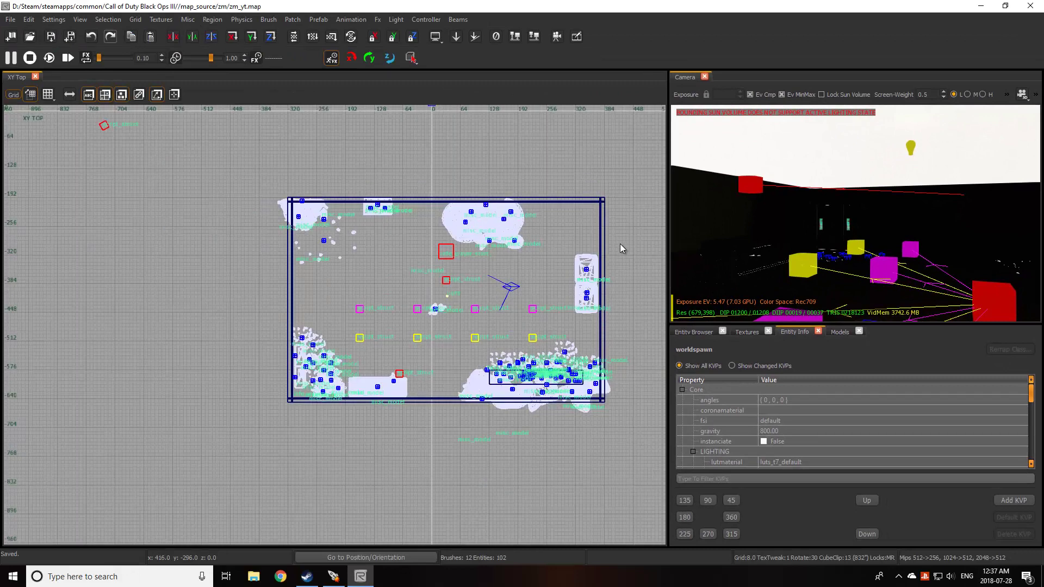
pyautogui.scroll(-3, 541, 253)
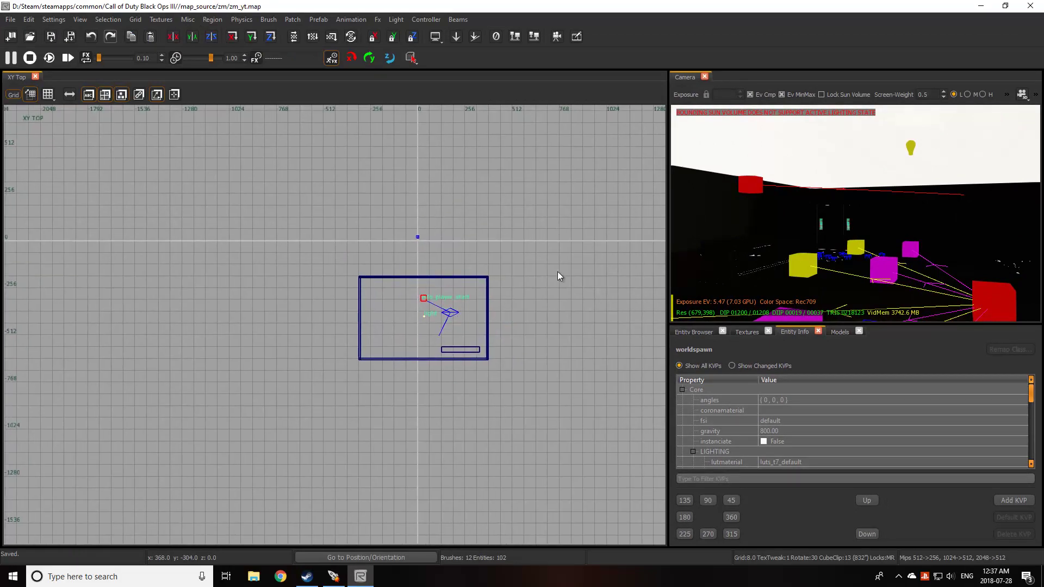
pyautogui.click(693, 331)
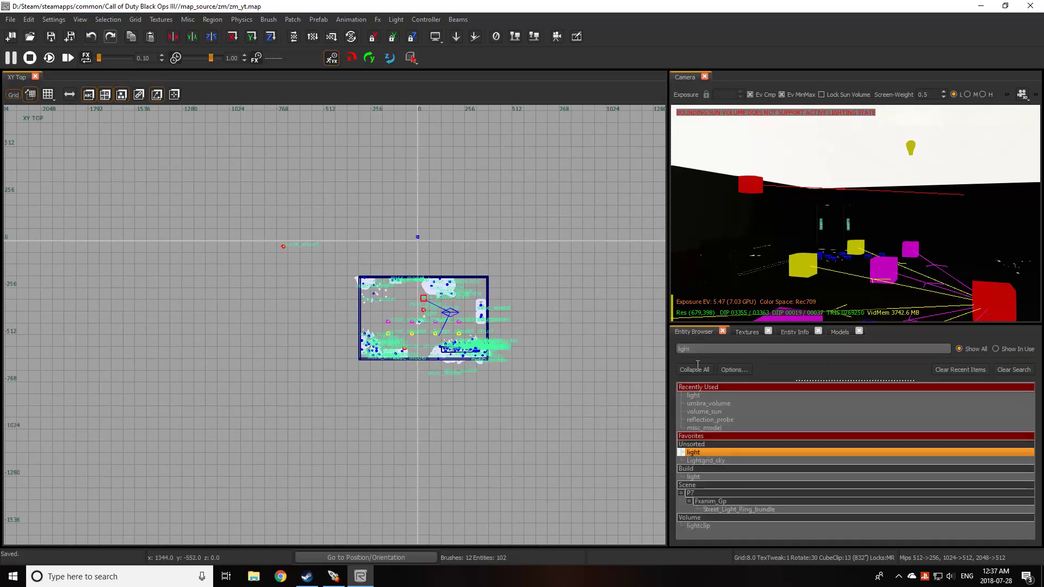
pyautogui.moveTo(694, 349); pyautogui.dragTo(630, 348)
pyautogui.press('BackSpace')
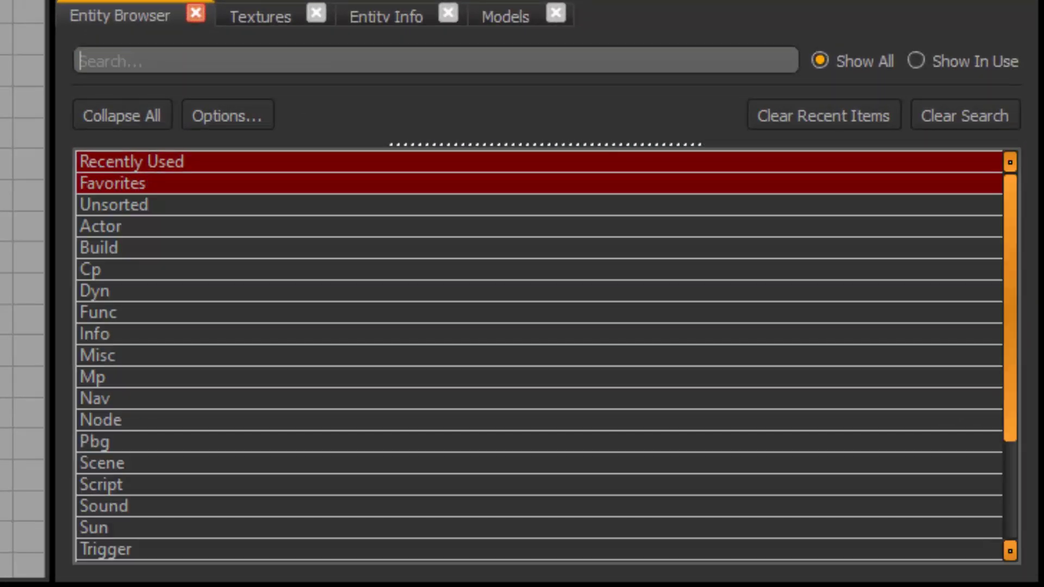
pyautogui.write('SKY')
pyautogui.click(184, 335)
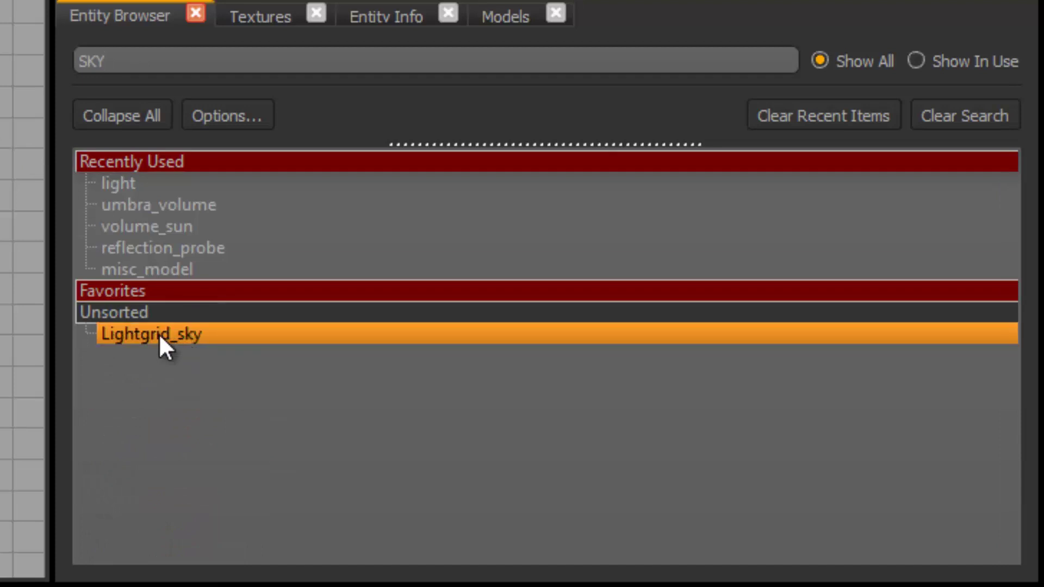
pyautogui.moveTo(159, 334); pyautogui.dragTo(317, 254)
# Enlarge the lightgrid sky volume to about 6008 by 6520 units in the top view and shift it around the map.
pyautogui.scroll(-3, 317, 254)
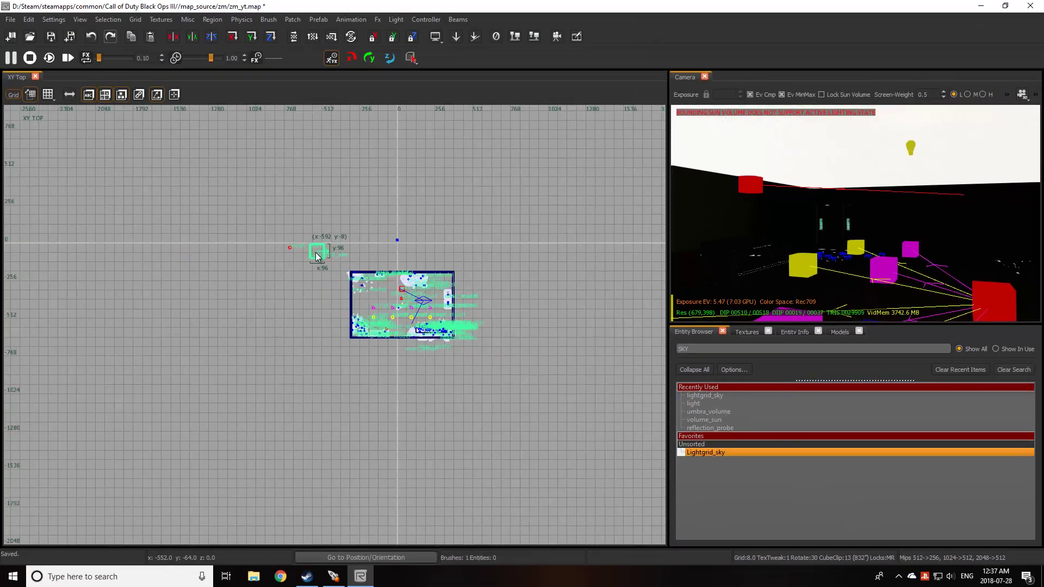
pyautogui.scroll(-2, 334, 250)
pyautogui.scroll(-2, 335, 253)
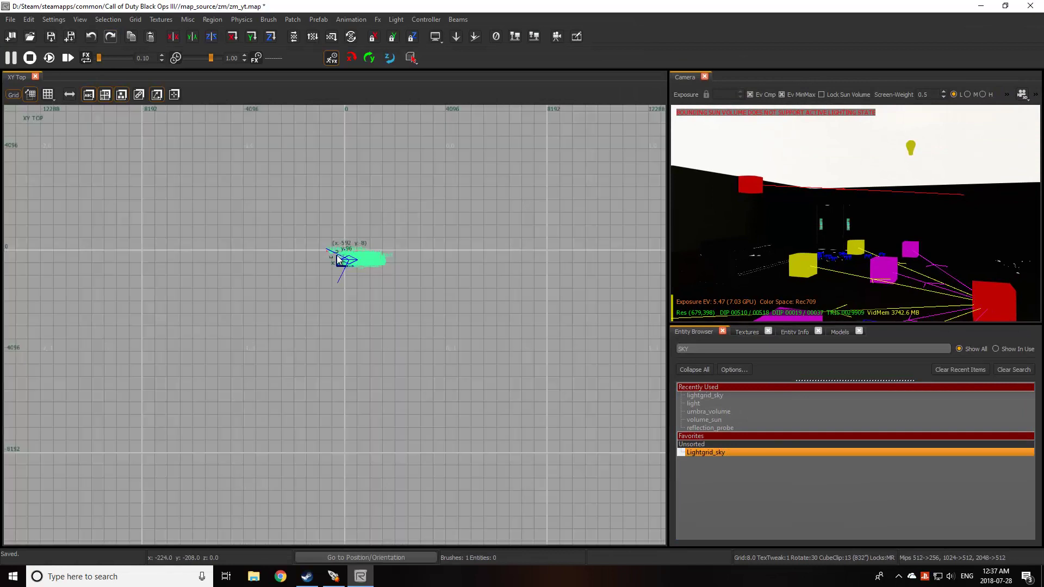
pyautogui.moveTo(330, 251); pyautogui.dragTo(431, 346)
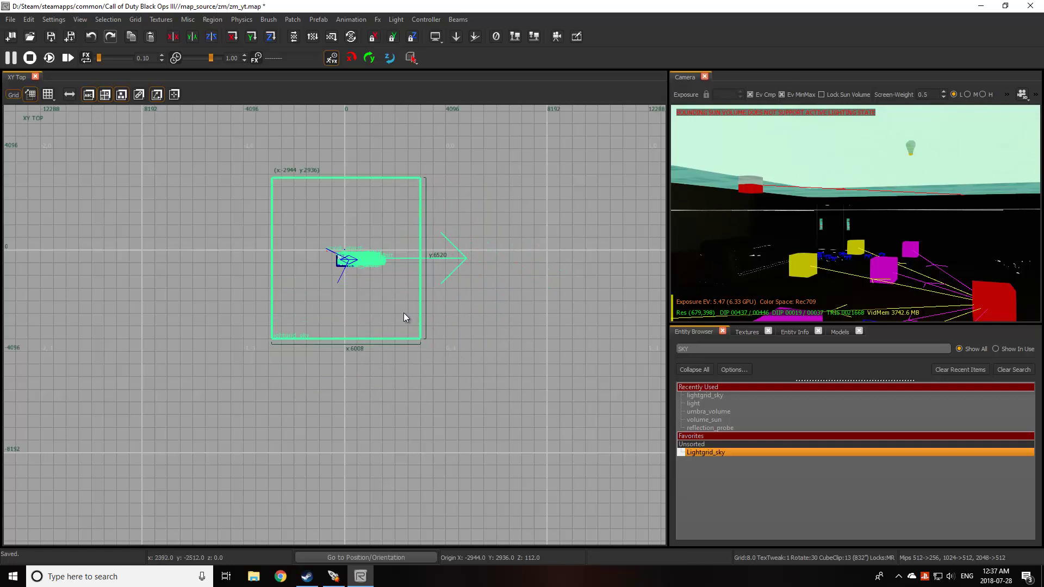
pyautogui.moveTo(380, 303); pyautogui.dragTo(374, 297)
pyautogui.scroll(-1, 474, 280)
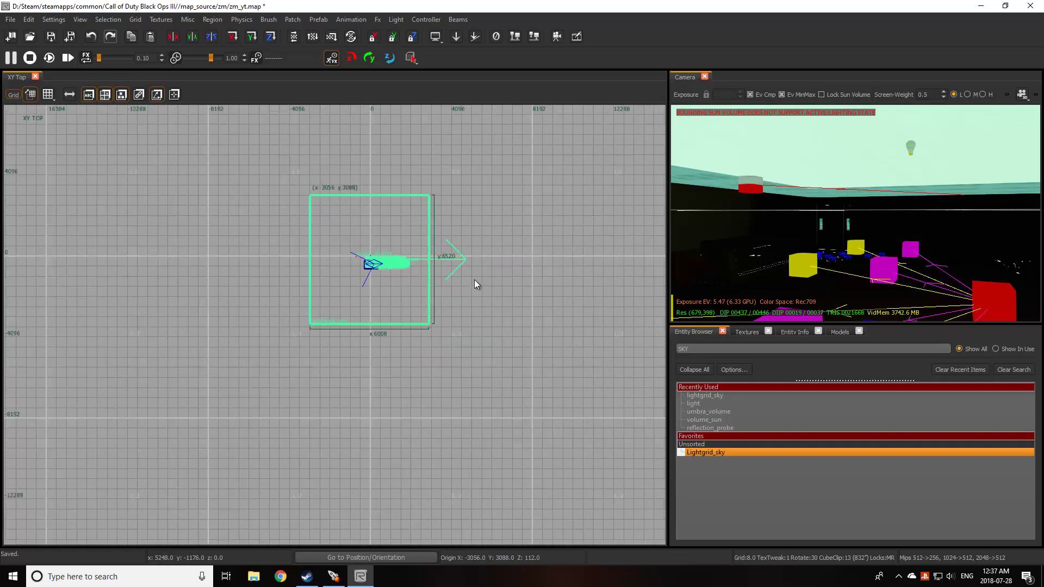
pyautogui.moveTo(485, 240); pyautogui.dragTo(475, 329, button='right')
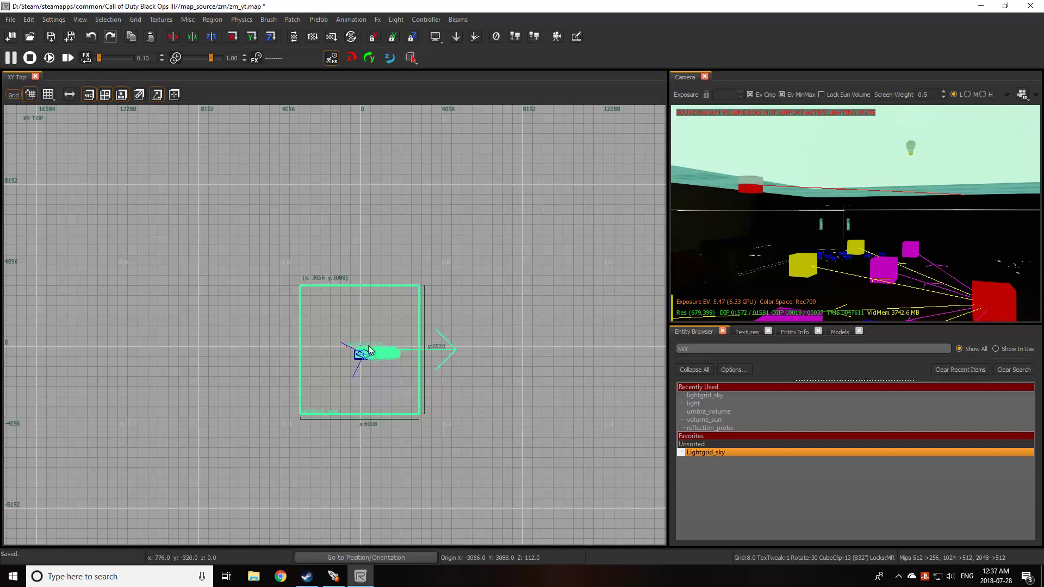
# Move the lightgrid sky's corner to about X -8200, Y 8200, stretch it to about 16388 by 16416 units, and deselect it.
pyautogui.moveTo(342, 338); pyautogui.dragTo(242, 245)
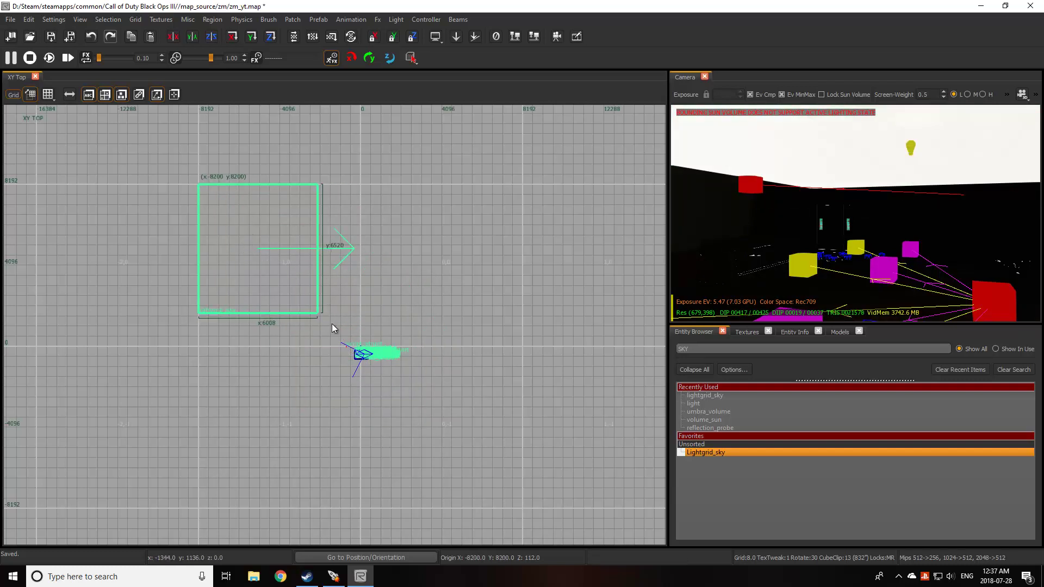
pyautogui.moveTo(332, 324); pyautogui.dragTo(536, 517)
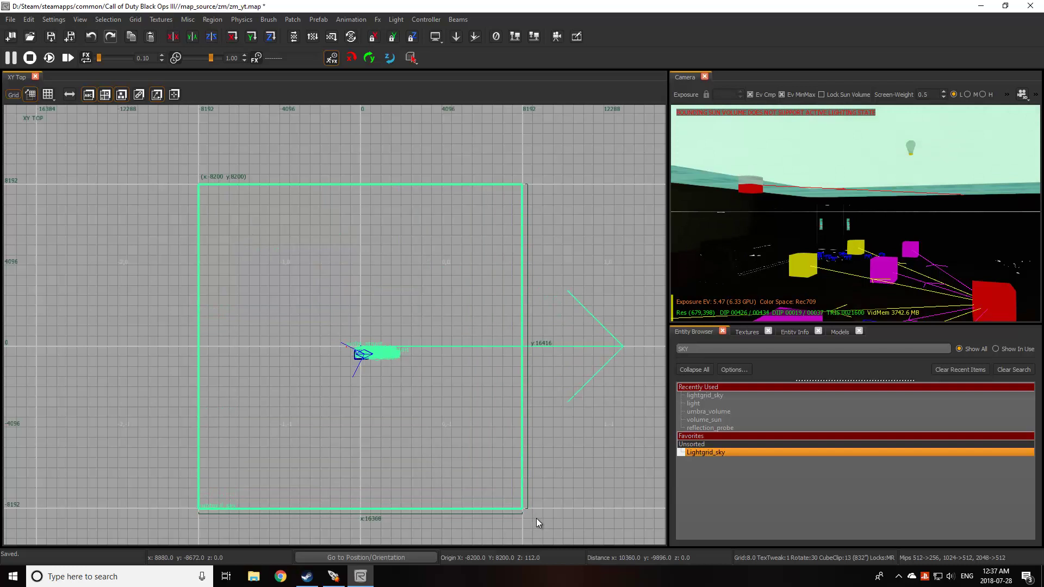
pyautogui.press('Escape')
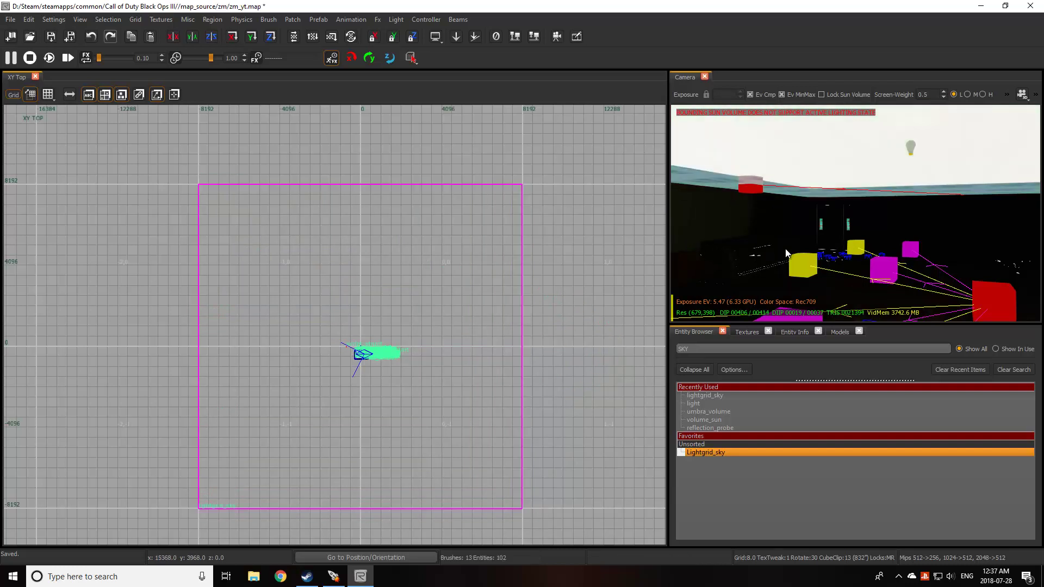
# Extend the lightgrid sky volume vertically in the front view to about -8192 and 8192, then deselect it and inspect its walls.
pyautogui.keyDown('shift'); pyautogui.click(836, 176); pyautogui.keyUp('shift')
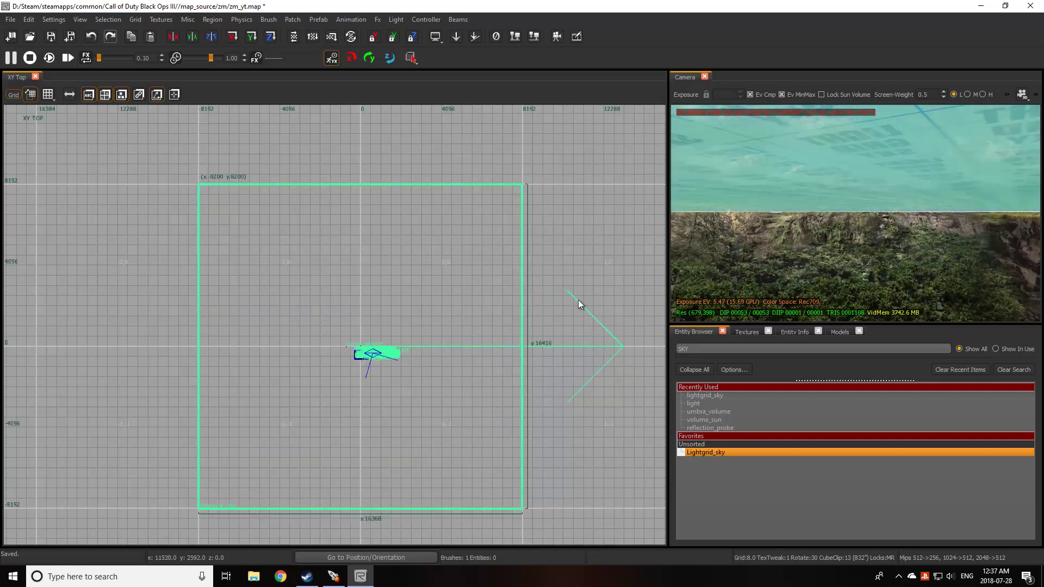
pyautogui.hotkey('ctrl', 'Tab')
pyautogui.moveTo(375, 310); pyautogui.dragTo(352, 149)
pyautogui.moveTo(346, 353); pyautogui.dragTo(364, 508)
pyautogui.moveTo(814, 234)
pyautogui.mouseDown(button='right')
pyautogui.moveTo(827, 255)
pyautogui.moveTo(851, 194)
pyautogui.moveTo(831, 202)
pyautogui.moveTo(833, 157)
pyautogui.mouseUp(button='right')
pyautogui.press('Escape')
pyautogui.keyDown('ctrl'); pyautogui.middleClick(477, 325); pyautogui.keyUp('ctrl')
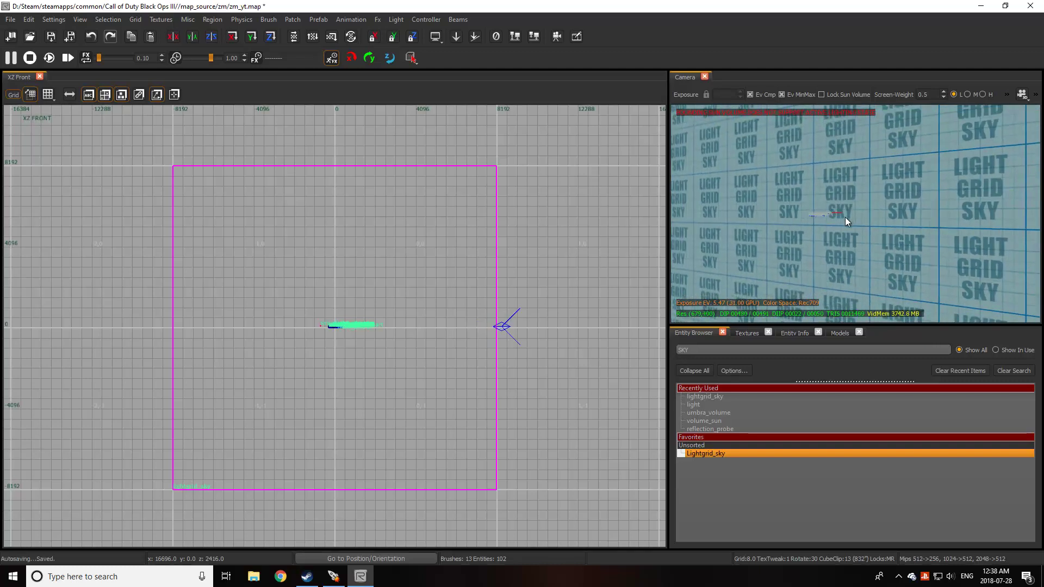
pyautogui.moveTo(844, 218); pyautogui.dragTo(844, 218, button='right')
# Search for UMBRA, add an umbra_volume around the lightgrid sky, about 18472 by 18416 units in the front view, and deselect it.
pyautogui.moveTo(436, 280); pyautogui.dragTo(489, 295, button='right')
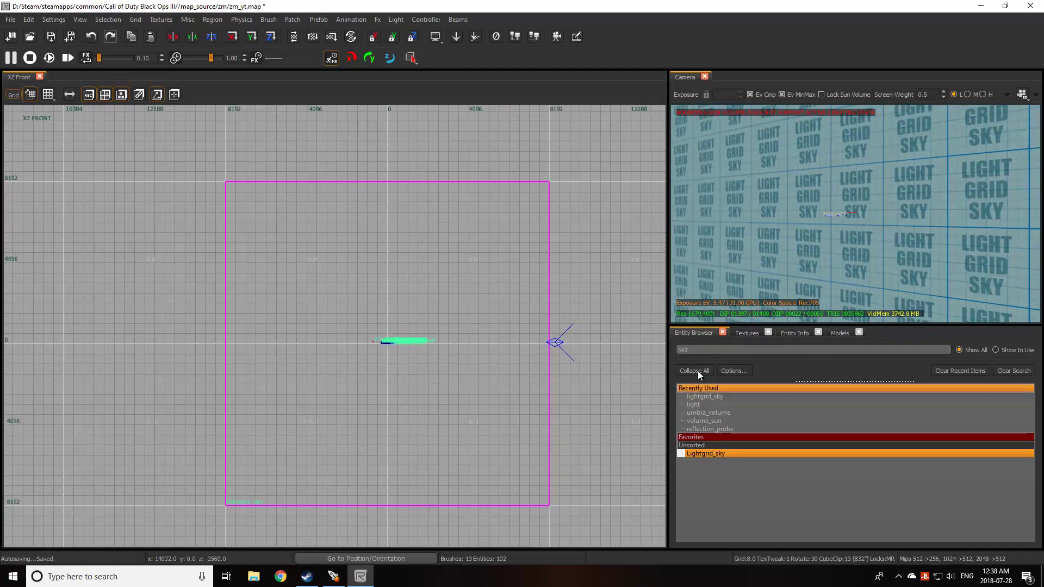
pyautogui.doubleClick(696, 349)
pyautogui.write('UMBRA')
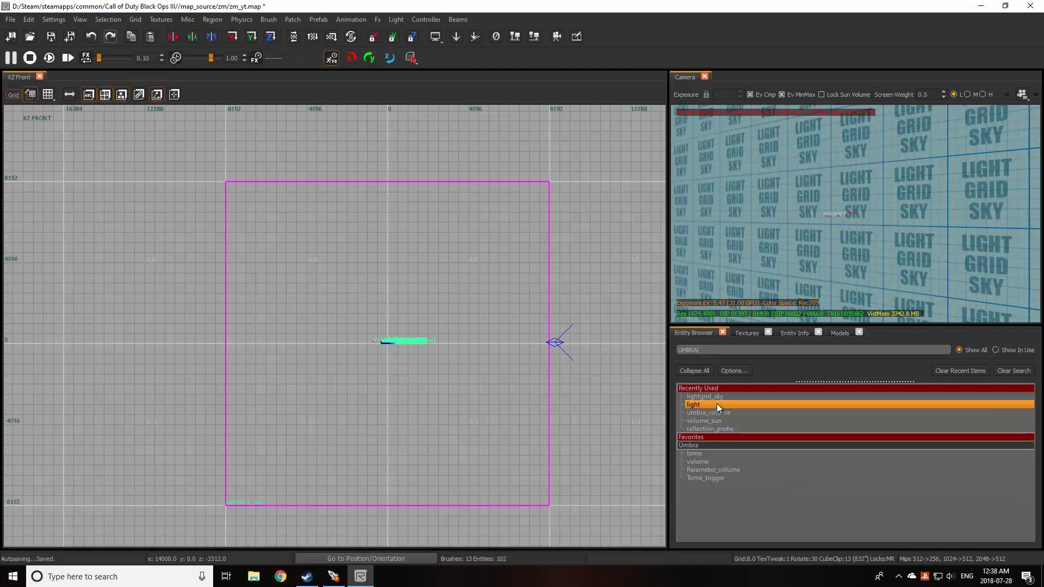
pyautogui.moveTo(720, 415); pyautogui.dragTo(577, 531)
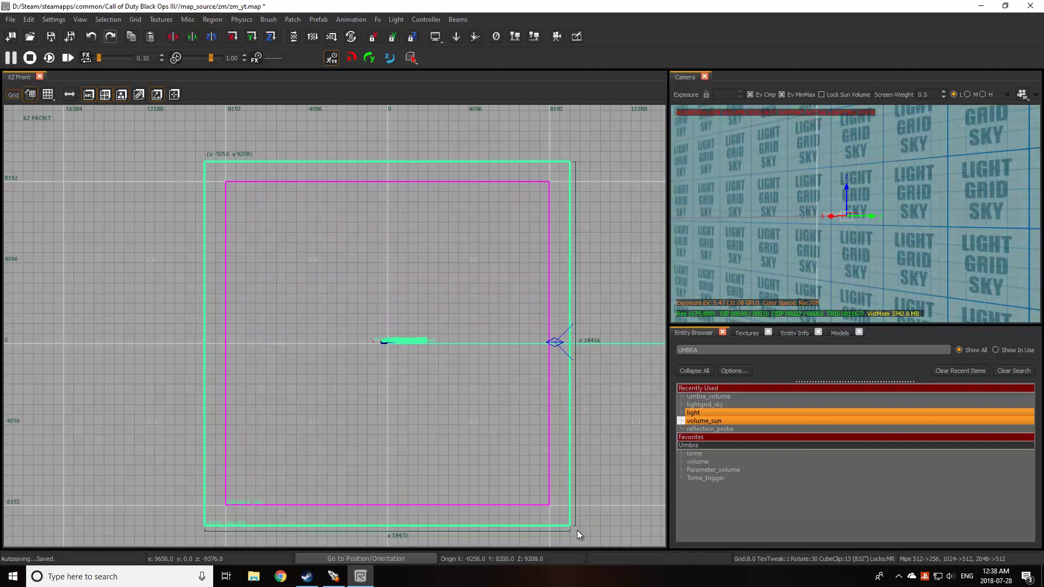
pyautogui.moveTo(844, 261); pyautogui.dragTo(844, 262, button='right')
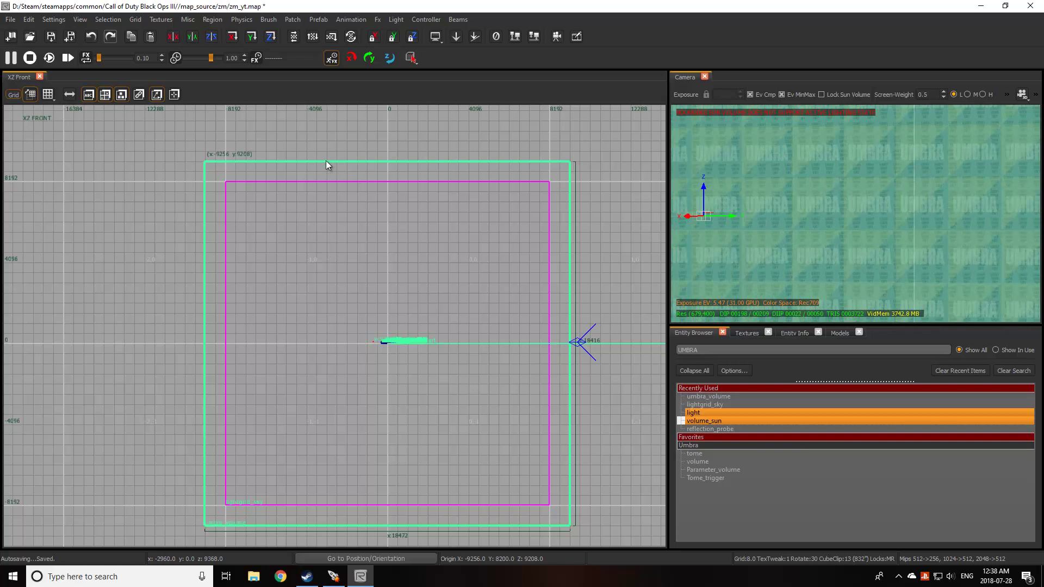
pyautogui.scroll(3, 332, 171)
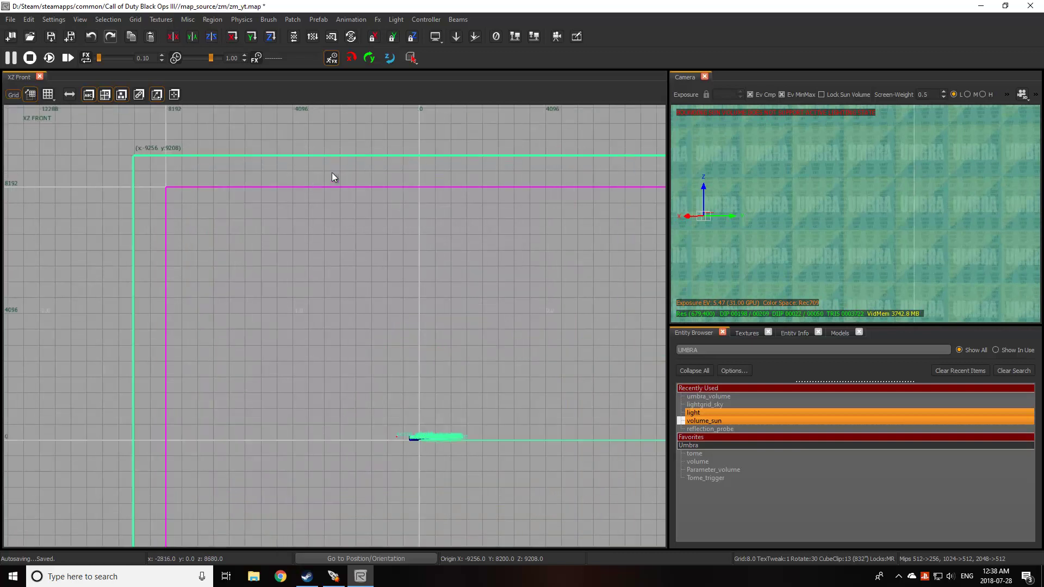
pyautogui.scroll(-5, 321, 163)
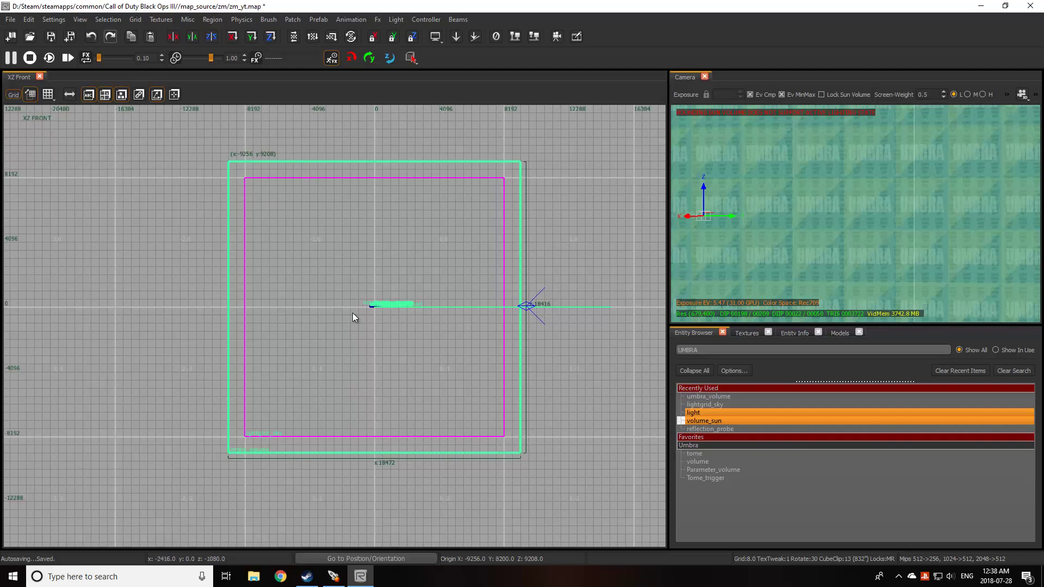
pyautogui.press('Escape')
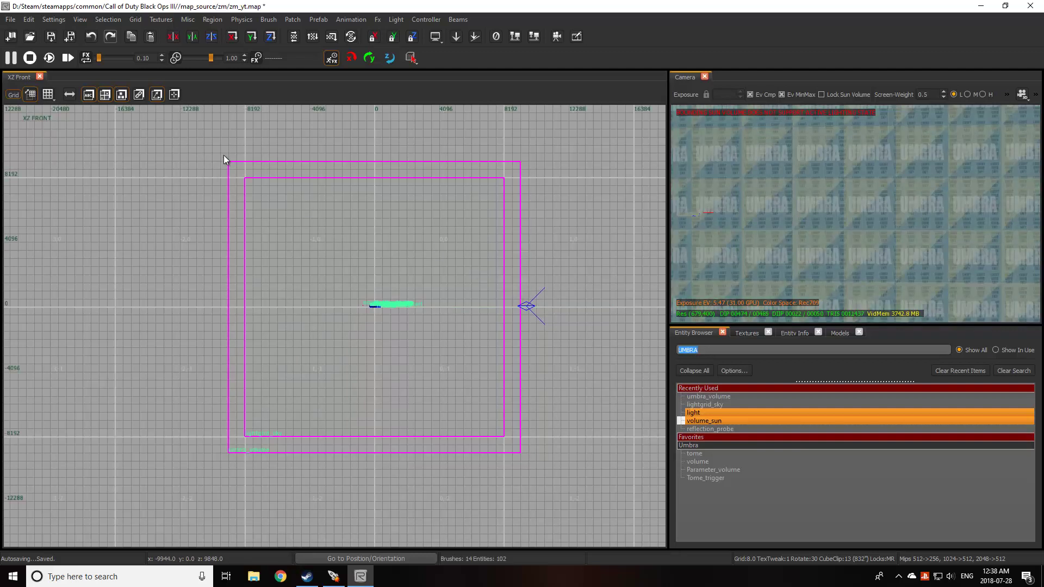
# Draw a box around the umbra volume in the front view, about 20472 units wide and 20368 units high.
pyautogui.moveTo(213, 146)
pyautogui.mouseDown()
pyautogui.moveTo(377, 336)
pyautogui.moveTo(550, 470)
pyautogui.moveTo(537, 467)
pyautogui.mouseUp()
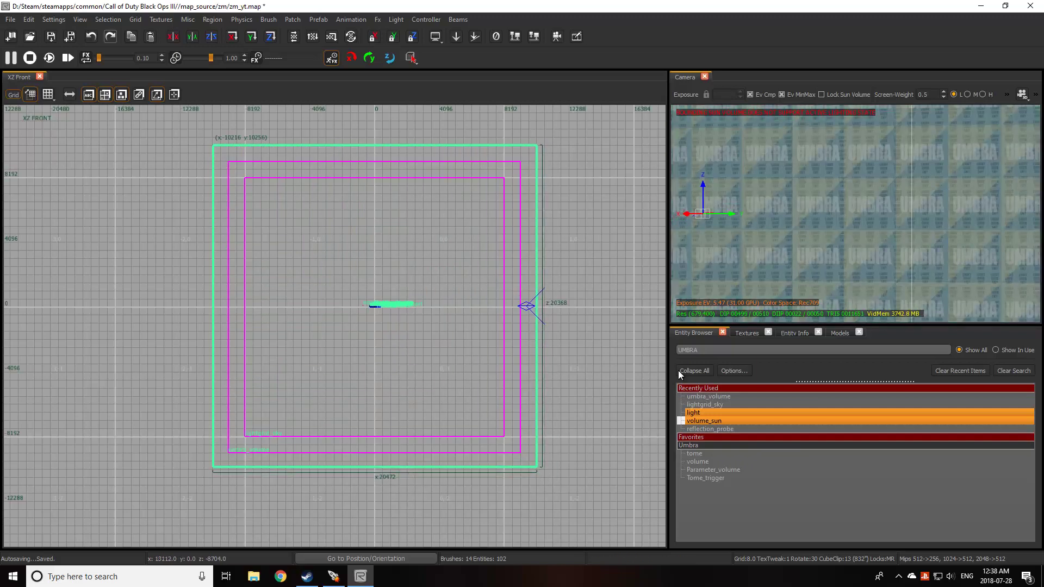
pyautogui.moveTo(824, 231); pyautogui.dragTo(879, 214, button='right')
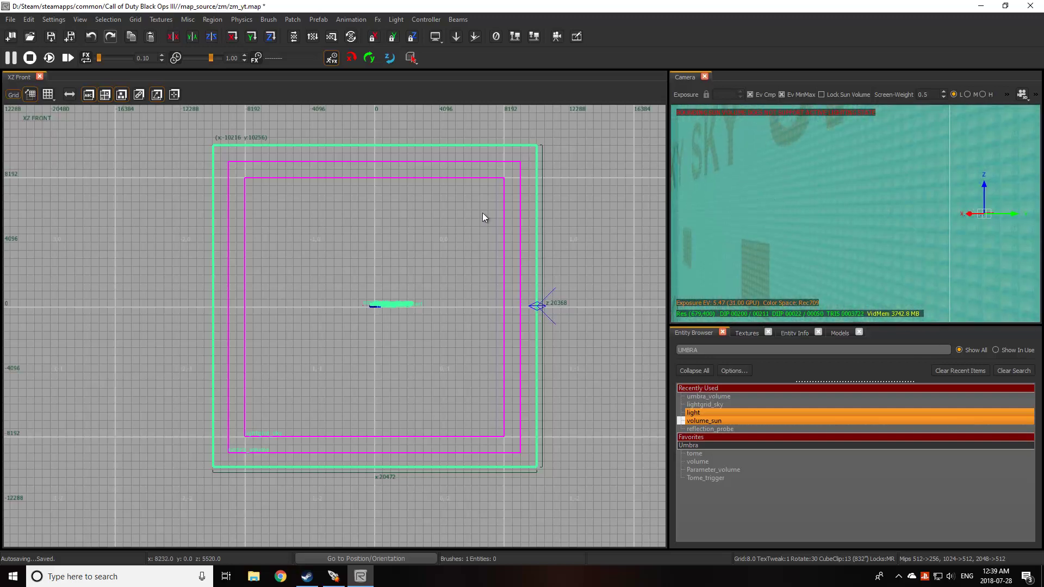
pyautogui.moveTo(771, 224); pyautogui.dragTo(770, 224, button='right')
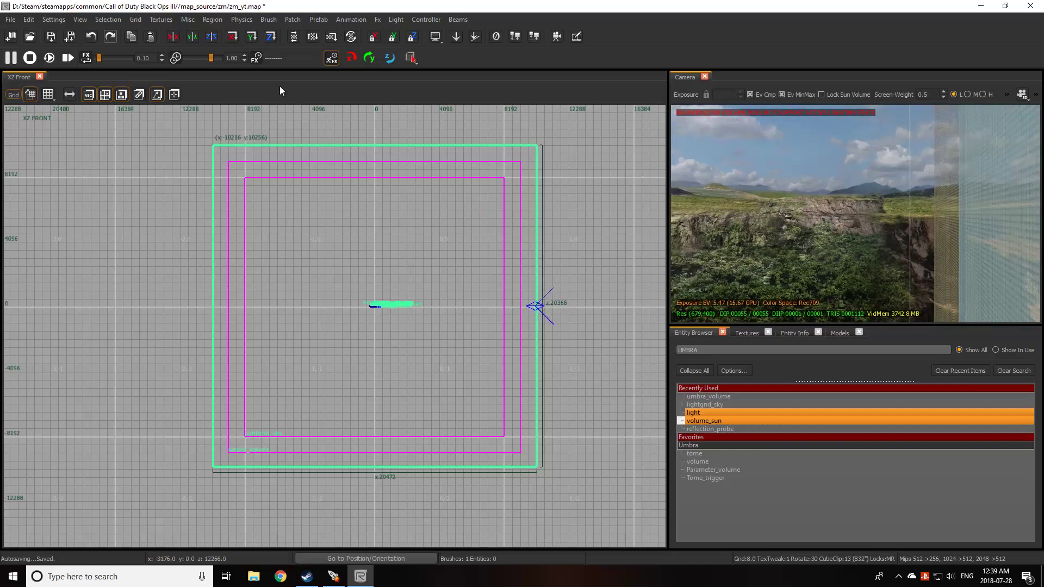
# Hollow the box around the umbra volume with CSG, then deselect it and inspect its sky-textured walls.
pyautogui.click(102, 20)
pyautogui.moveTo(157, 199)
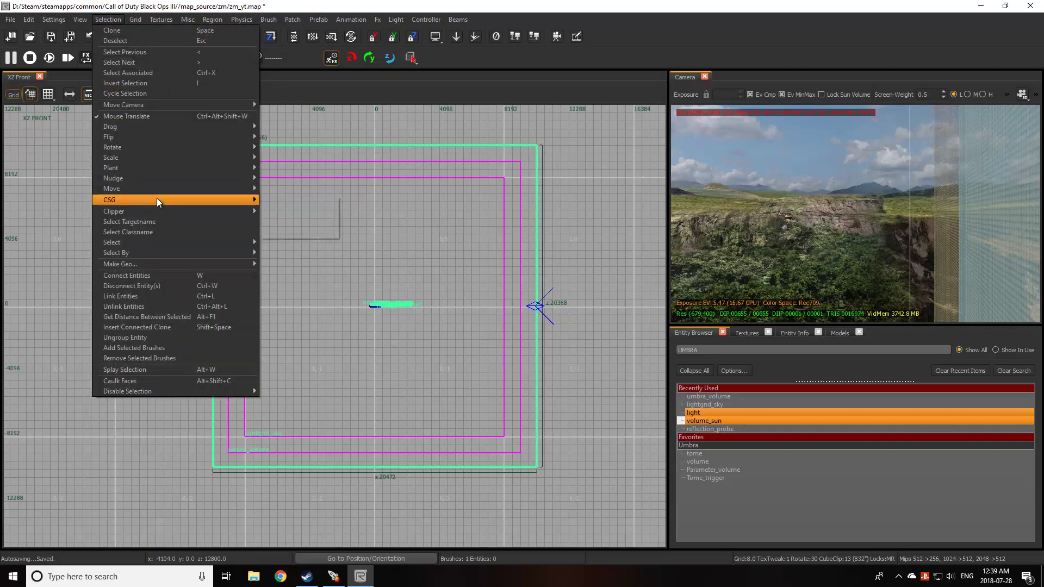
pyautogui.click(292, 211)
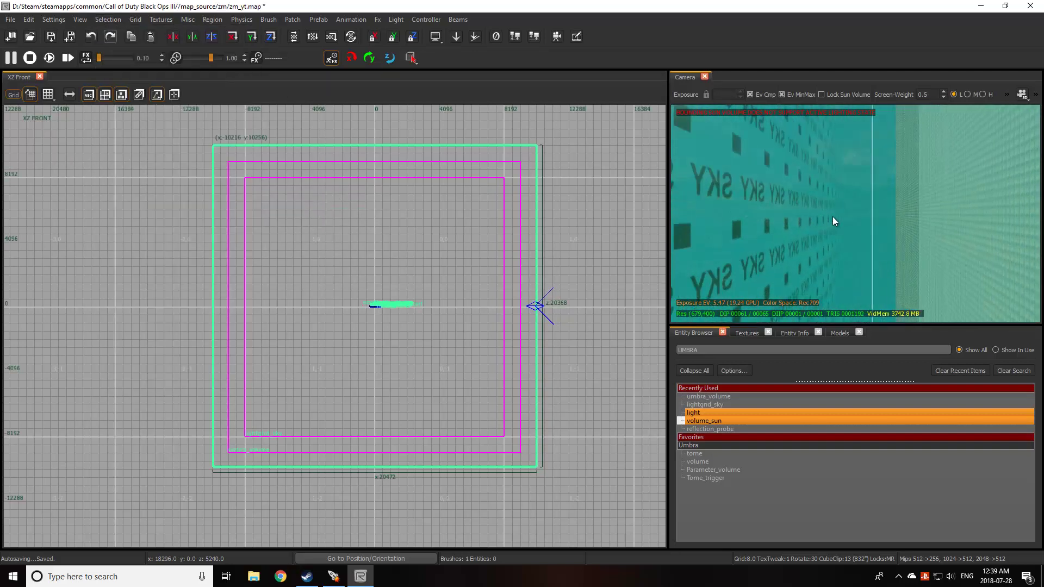
pyautogui.press('Escape')
pyautogui.moveTo(864, 238); pyautogui.dragTo(865, 237, button='right')
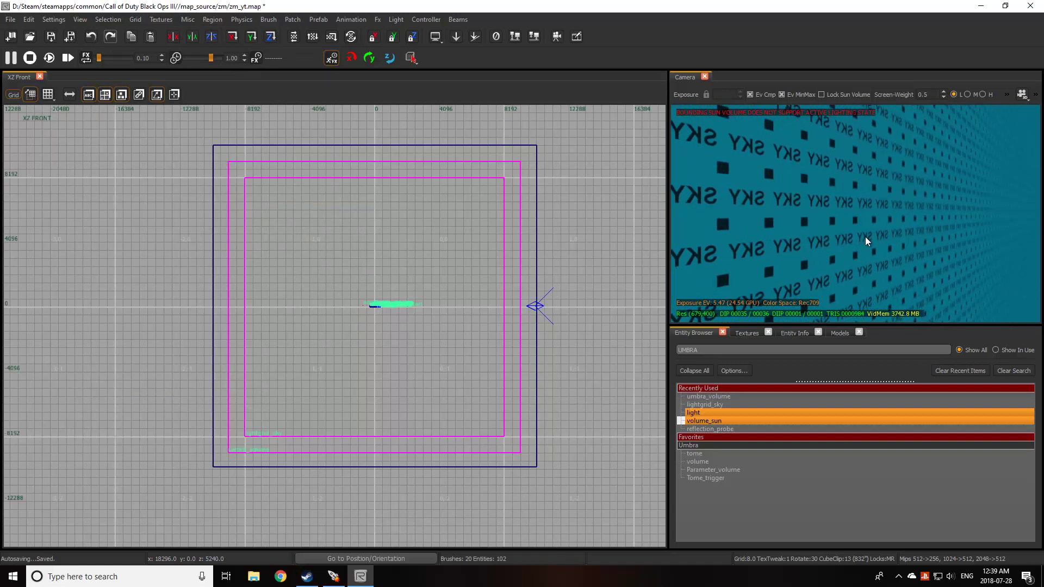
# Search for SUN, add a volume_sun around the sky box, about 22536 by 22472 units in the front view, and deselect it.
pyautogui.moveTo(663, 296); pyautogui.dragTo(653, 313, button='right')
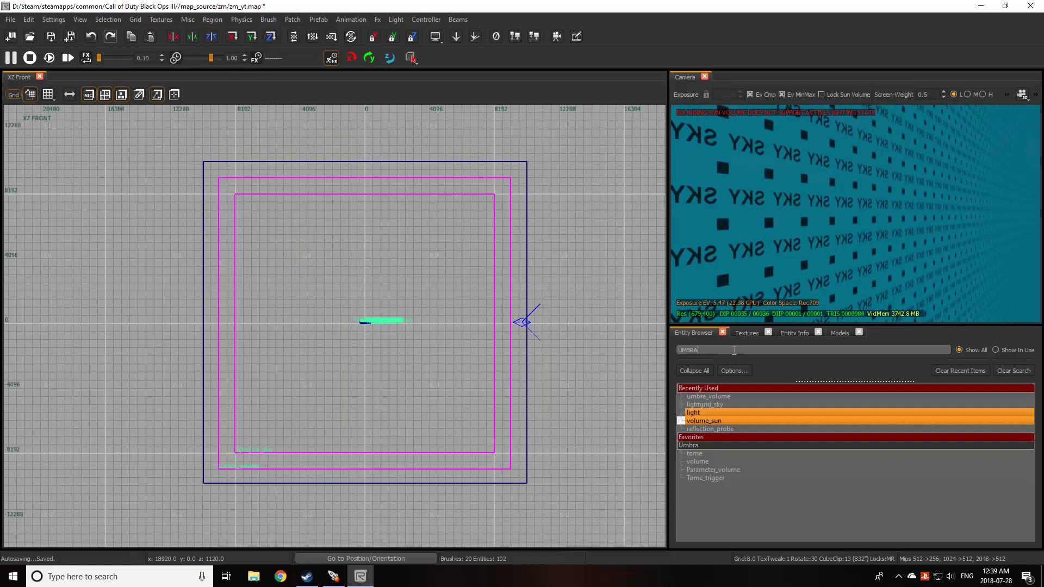
pyautogui.moveTo(734, 352); pyautogui.dragTo(599, 351)
pyautogui.press('BackSpace')
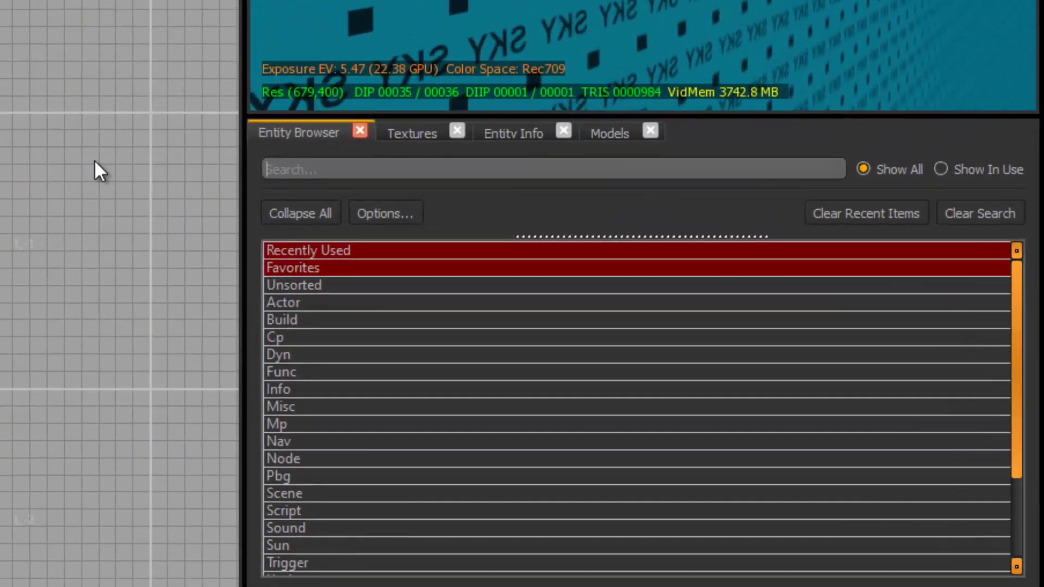
pyautogui.write('SUN')
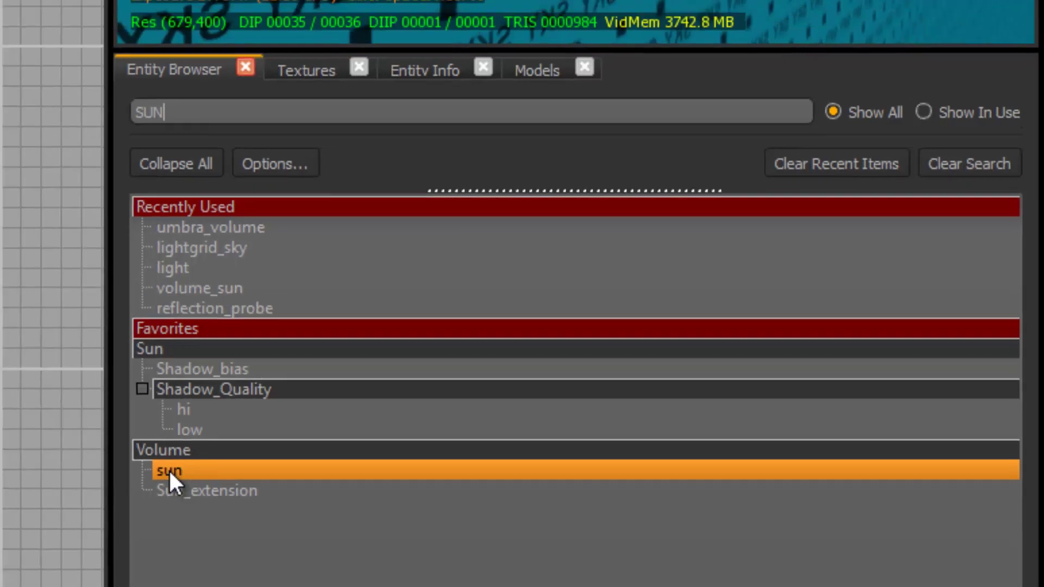
pyautogui.moveTo(66, 469); pyautogui.dragTo(0, 0)
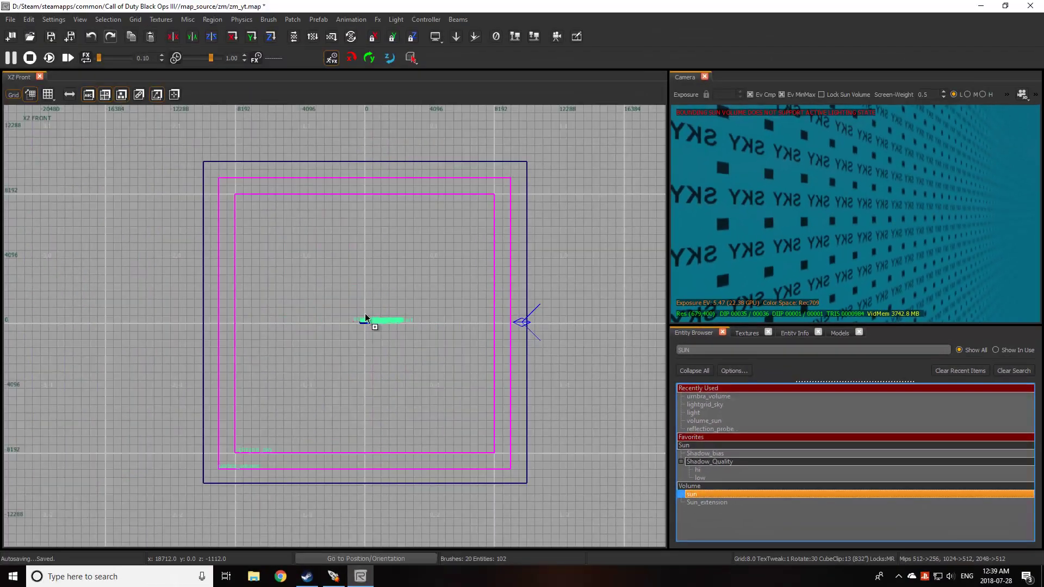
pyautogui.moveTo(365, 318); pyautogui.dragTo(205, 161)
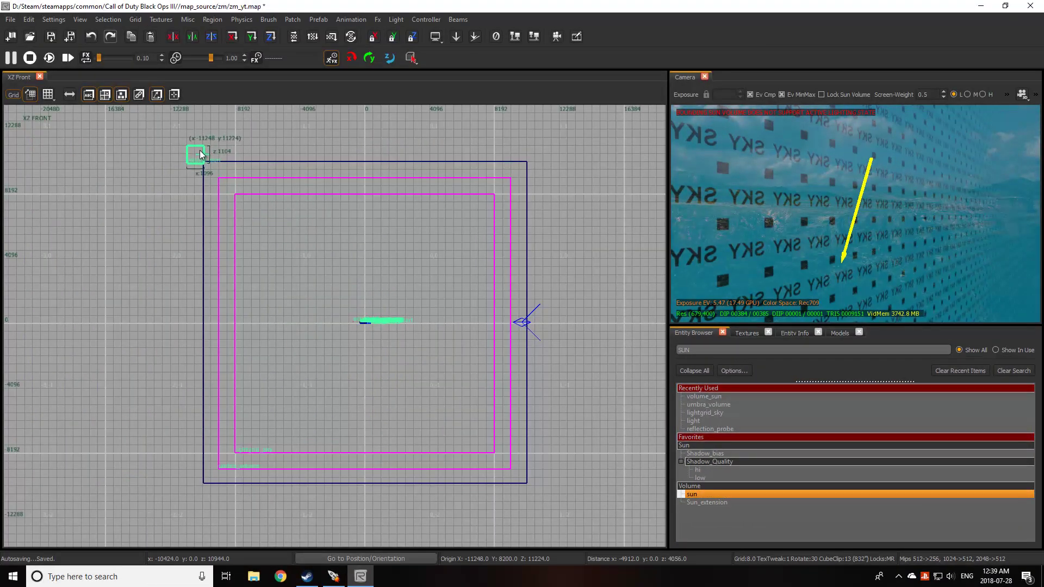
pyautogui.moveTo(205, 161); pyautogui.dragTo(550, 504)
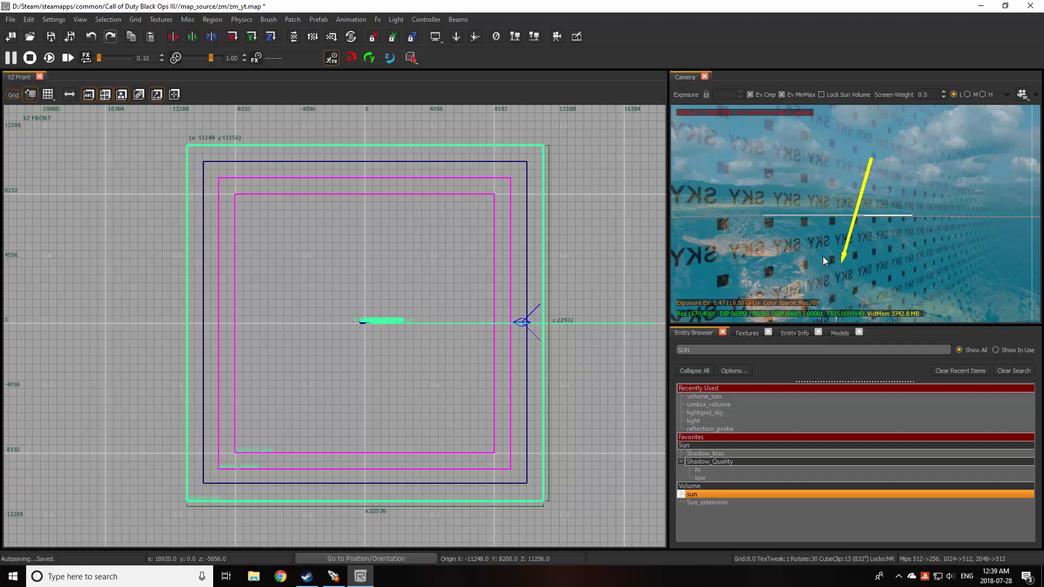
pyautogui.press('Escape')
pyautogui.moveTo(832, 240); pyautogui.dragTo(823, 211, button='right')
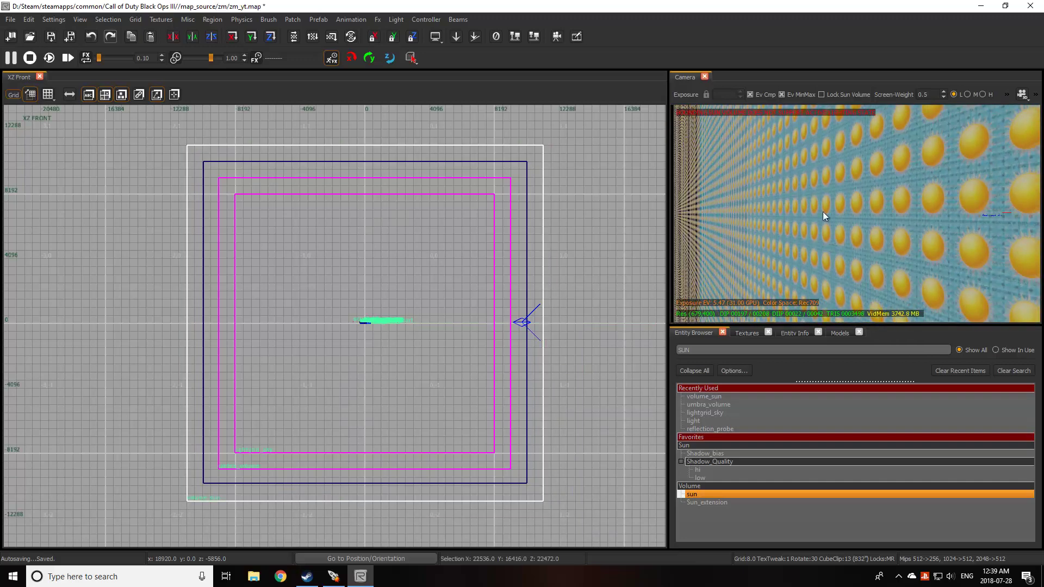
# Select the sun volume and review its entity properties, from the light states to the shadow quality settings.
pyautogui.keyDown('shift'); pyautogui.click(824, 217); pyautogui.keyUp('shift')
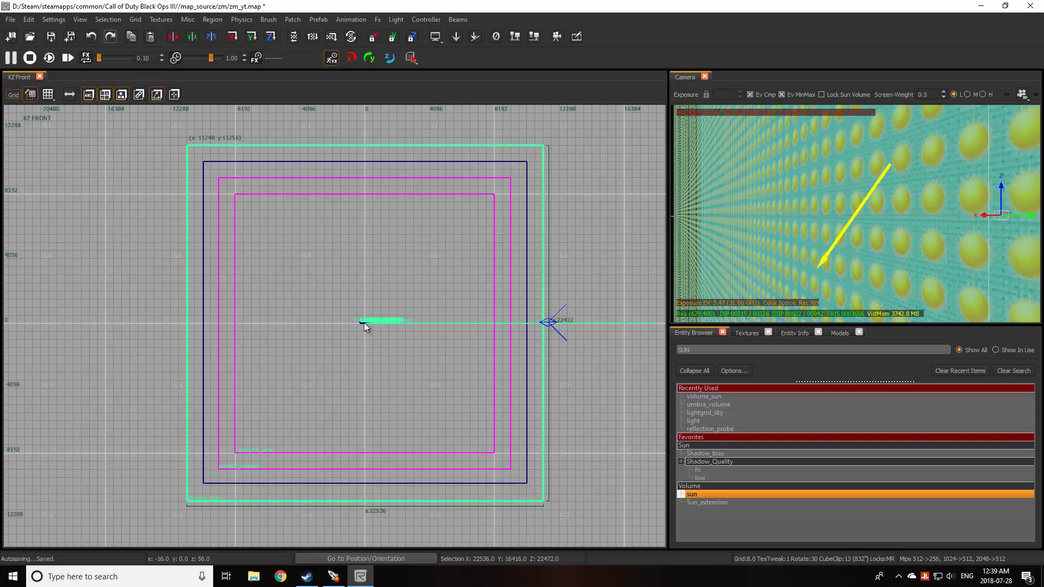
pyautogui.scroll(8, 355, 323)
pyautogui.moveTo(354, 322); pyautogui.dragTo(409, 329, button='right')
pyautogui.scroll(-7, 409, 329)
pyautogui.scroll(-2, 409, 329)
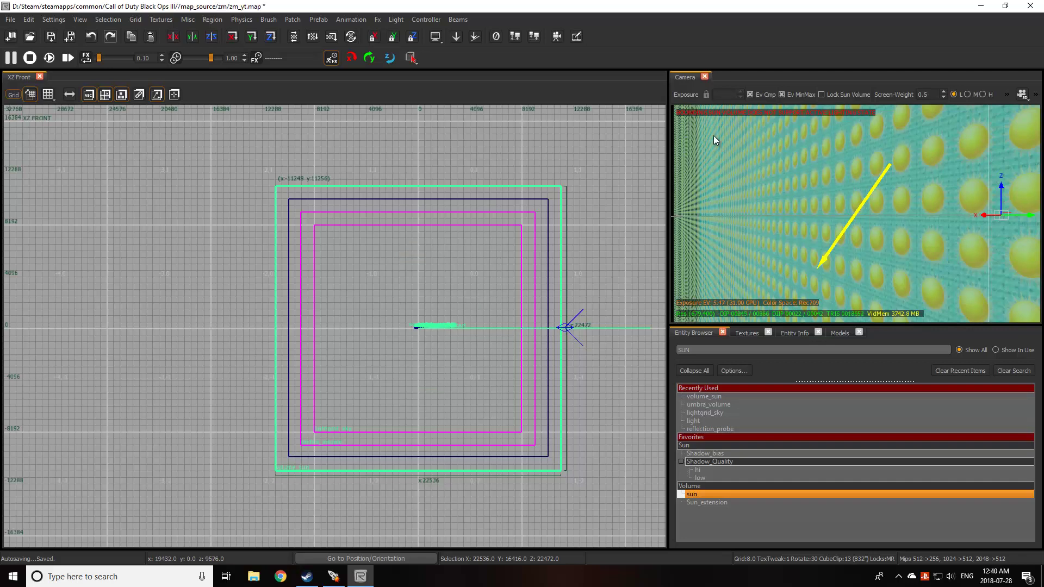
pyautogui.moveTo(819, 220); pyautogui.dragTo(827, 223, button='right')
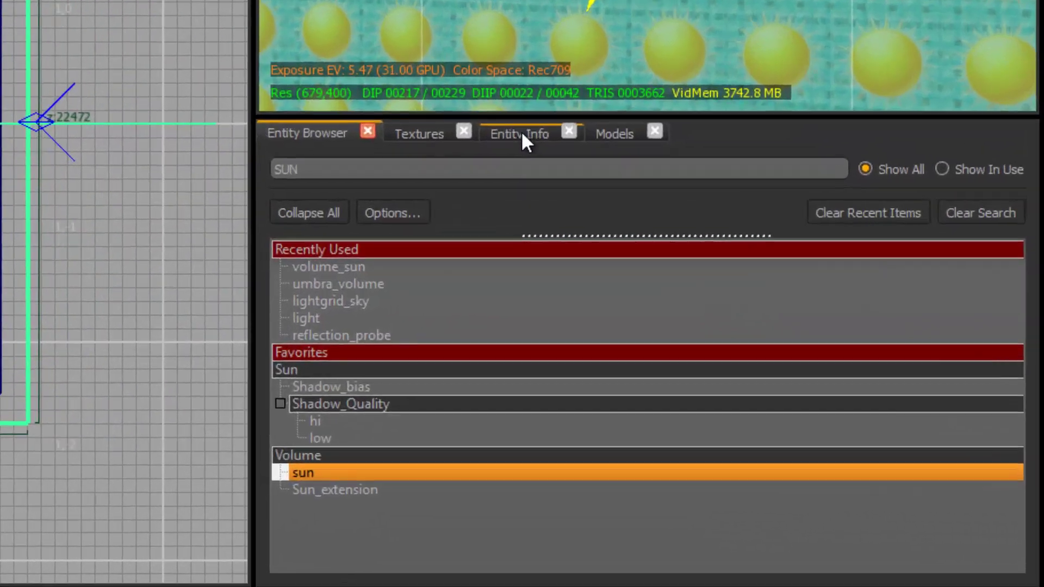
pyautogui.click(794, 332)
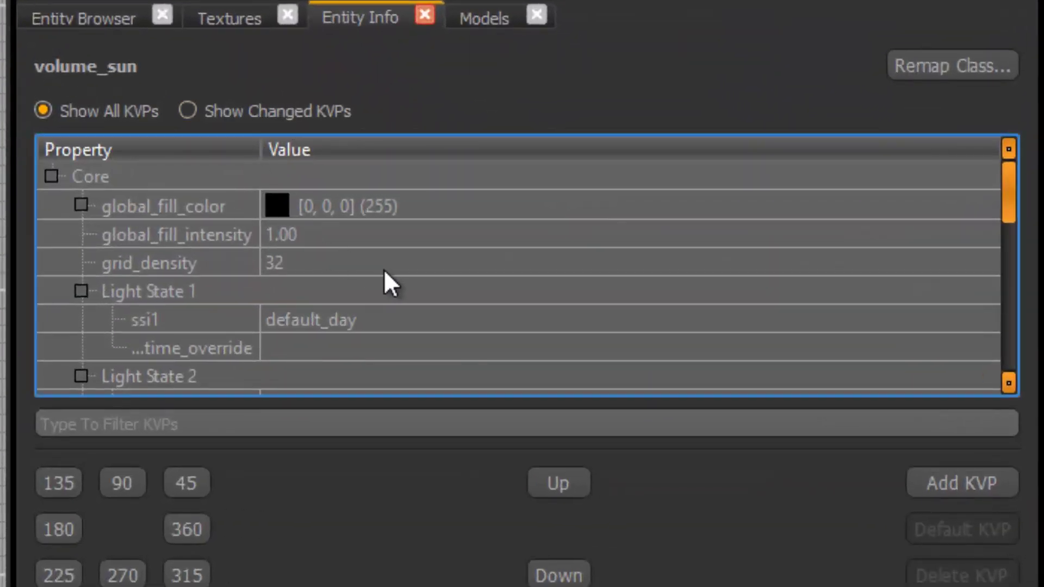
pyautogui.scroll(-6, 338, 269)
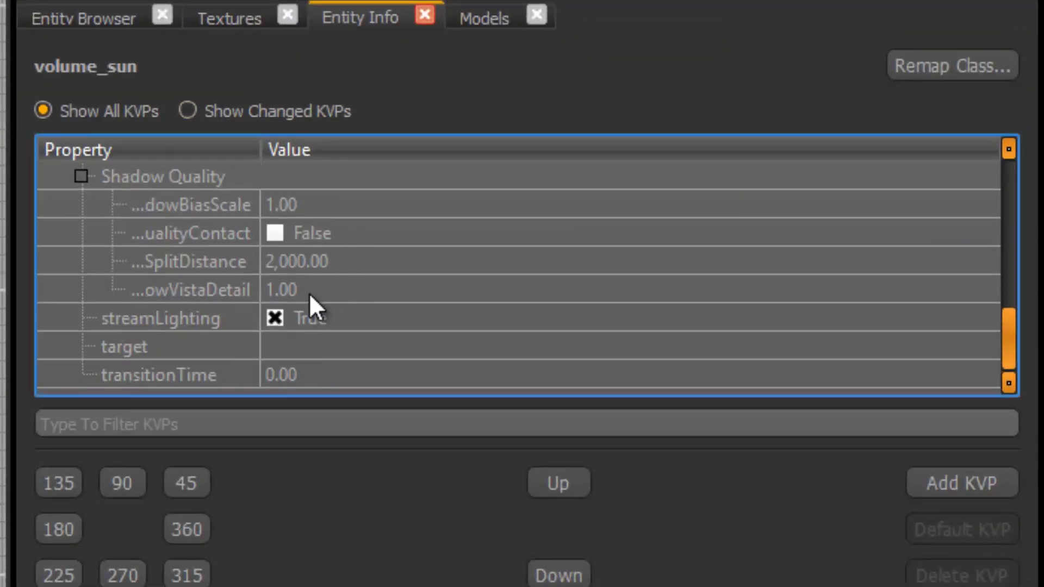
pyautogui.scroll(6, 331, 314)
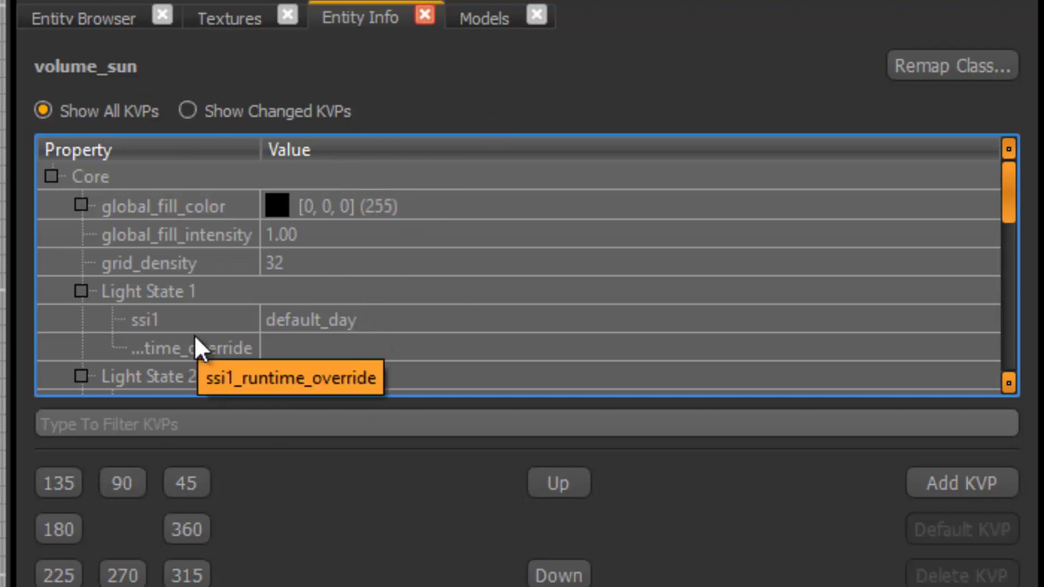
# Set the sun volume's Light State 1 ssi1 to zm_factory, check the sky, and deselect the volume.
pyautogui.click(348, 320)
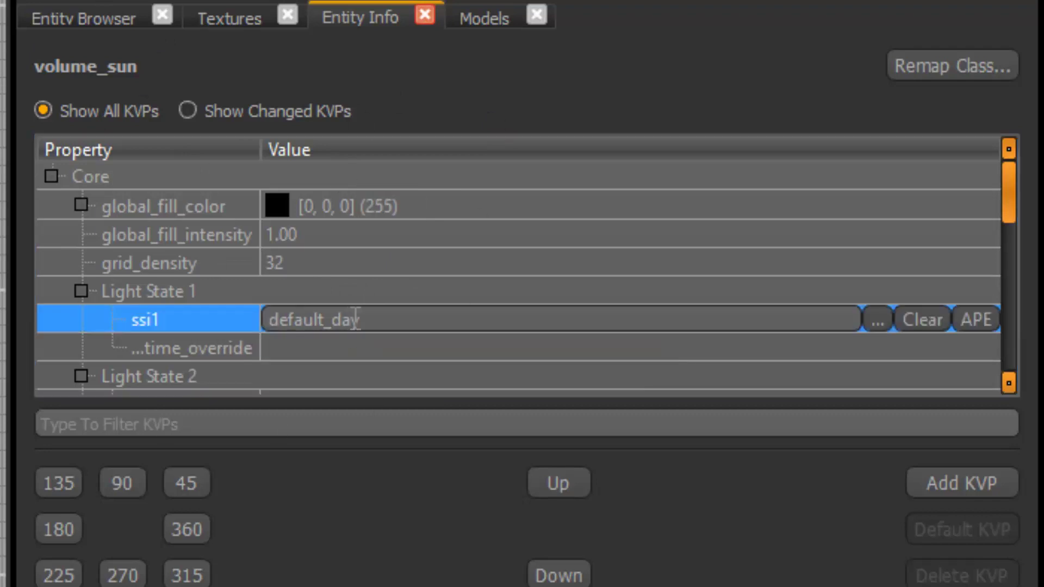
pyautogui.click(873, 321)
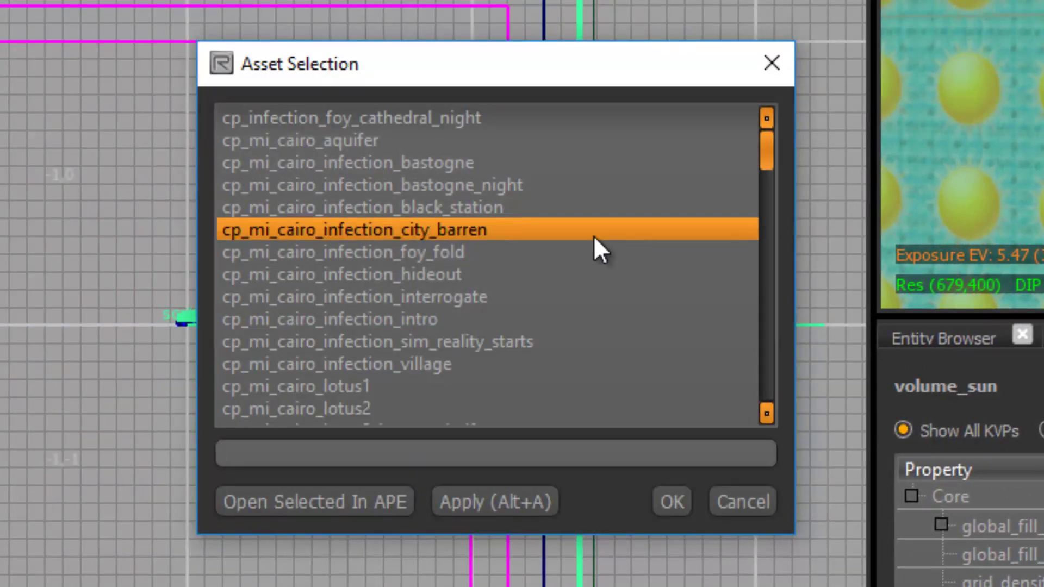
pyautogui.scroll(-12, 593, 236)
pyautogui.scroll(-12, 530, 254)
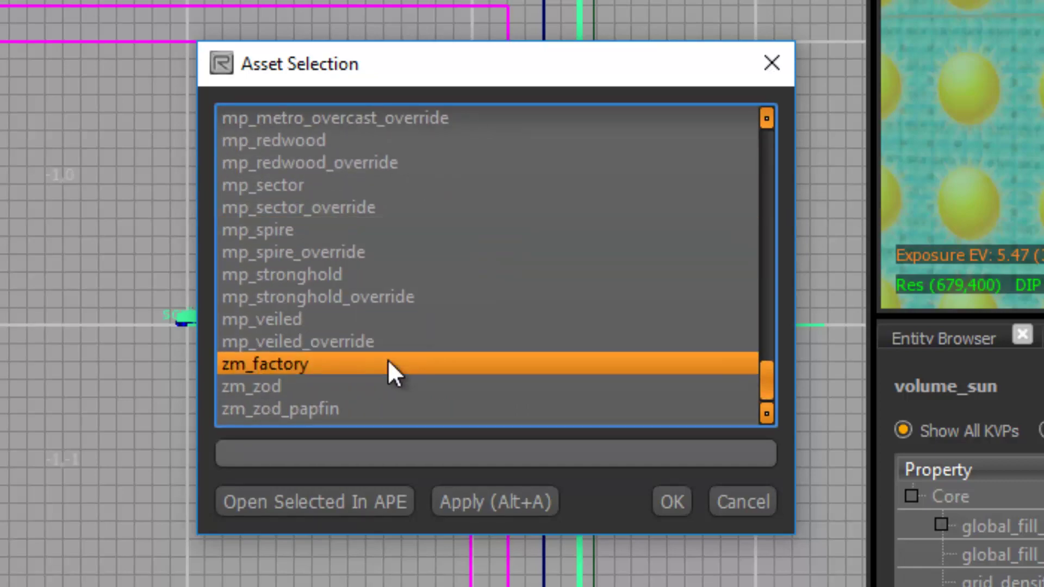
pyautogui.doubleClick(387, 364)
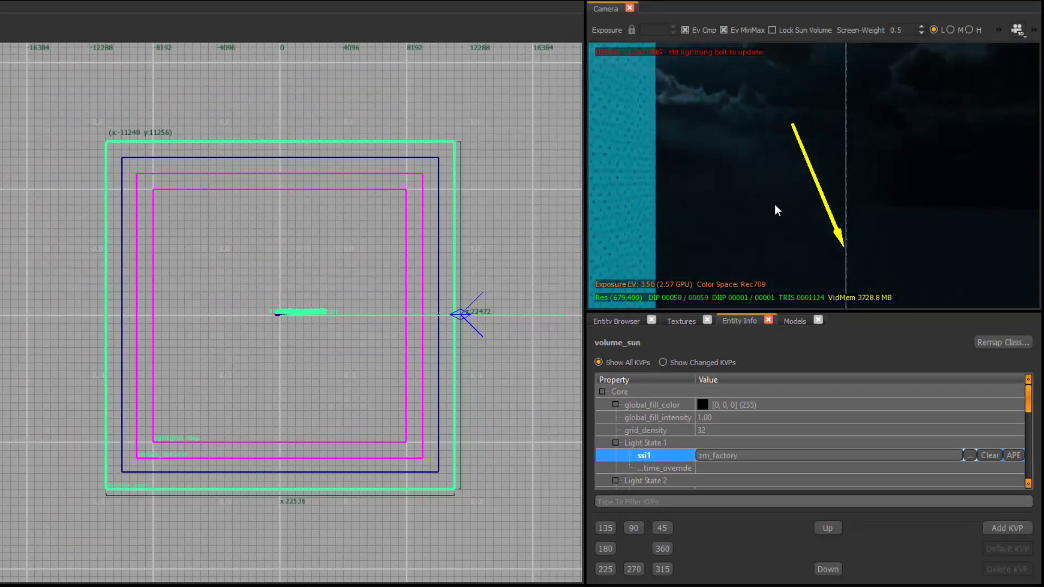
pyautogui.moveTo(774, 205)
pyautogui.mouseDown(button='right')
pyautogui.moveTo(797, 224)
pyautogui.moveTo(759, 231)
pyautogui.moveTo(727, 220)
pyautogui.moveTo(718, 223)
pyautogui.moveTo(727, 237)
pyautogui.mouseUp(button='right')
pyautogui.press('Escape')
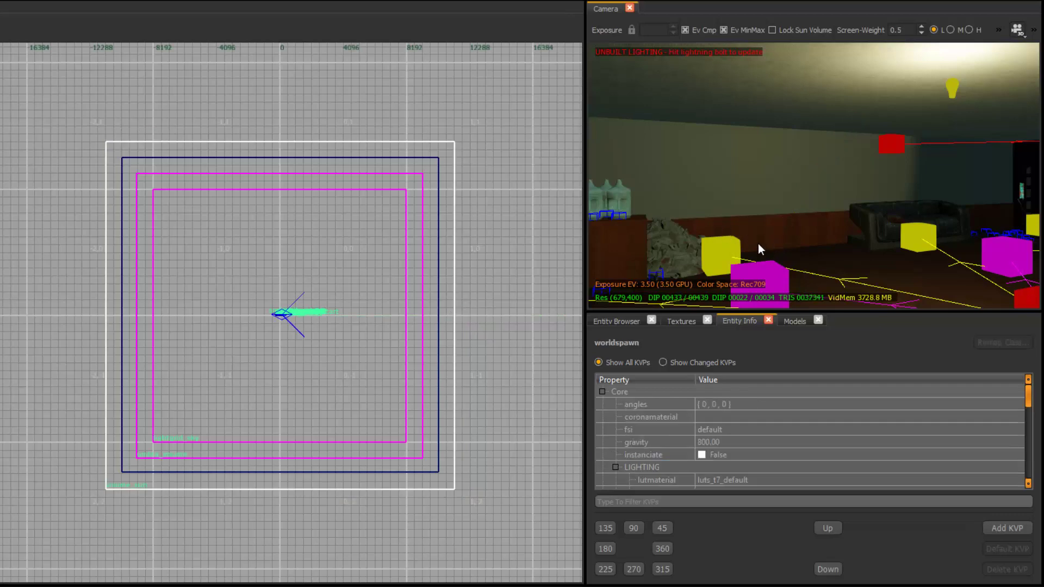
# Update the unbuilt lighting of the map and inspect the room under runtime lighting.
pyautogui.moveTo(804, 214); pyautogui.dragTo(684, 168, button='right')
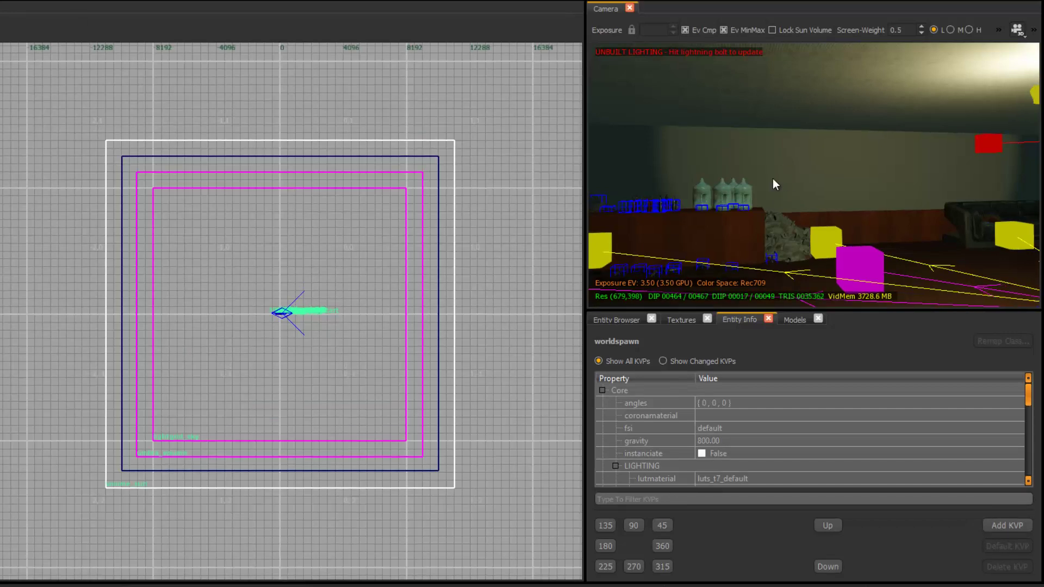
pyautogui.moveTo(800, 184); pyautogui.dragTo(848, 184, button='right')
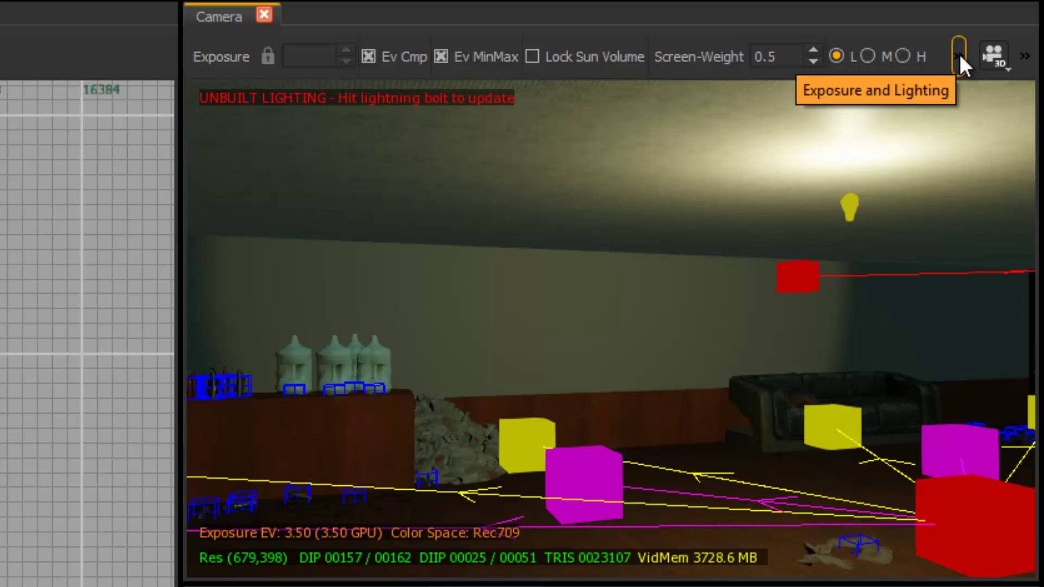
pyautogui.click(960, 58)
pyautogui.click(212, 81)
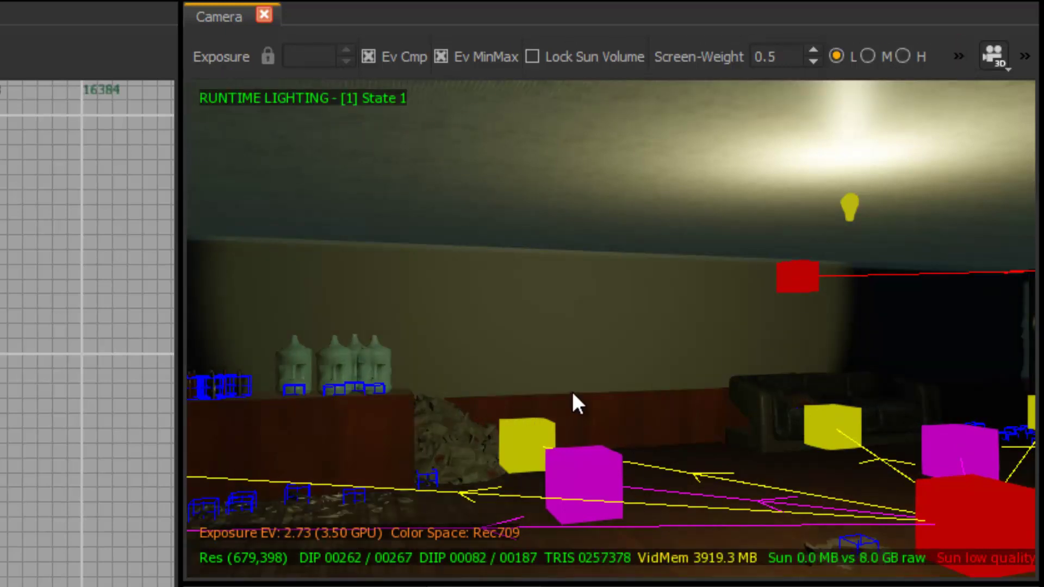
pyautogui.moveTo(598, 369); pyautogui.dragTo(644, 363, button='right')
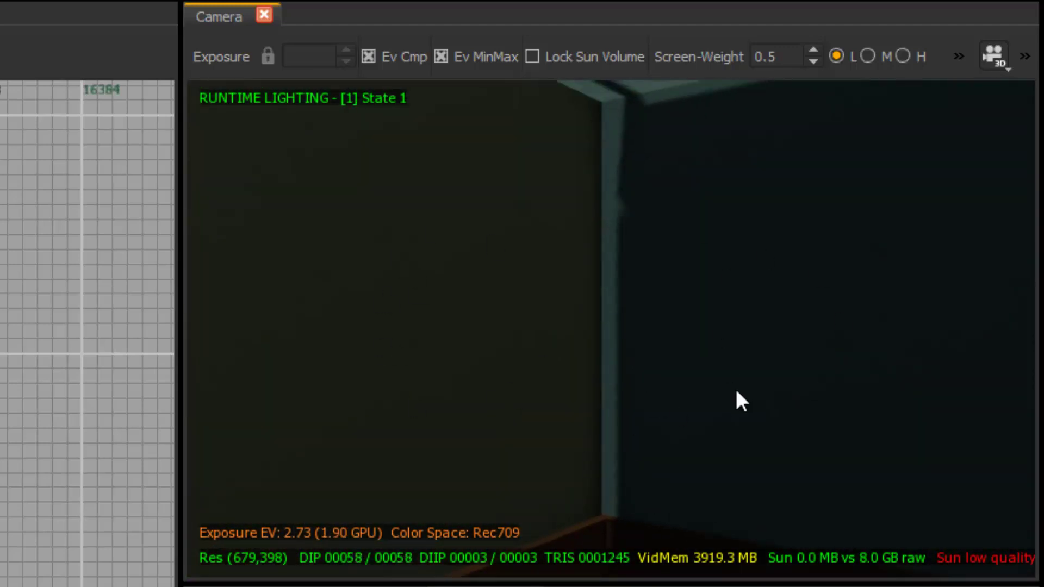
pyautogui.moveTo(736, 391); pyautogui.dragTo(736, 389, button='right')
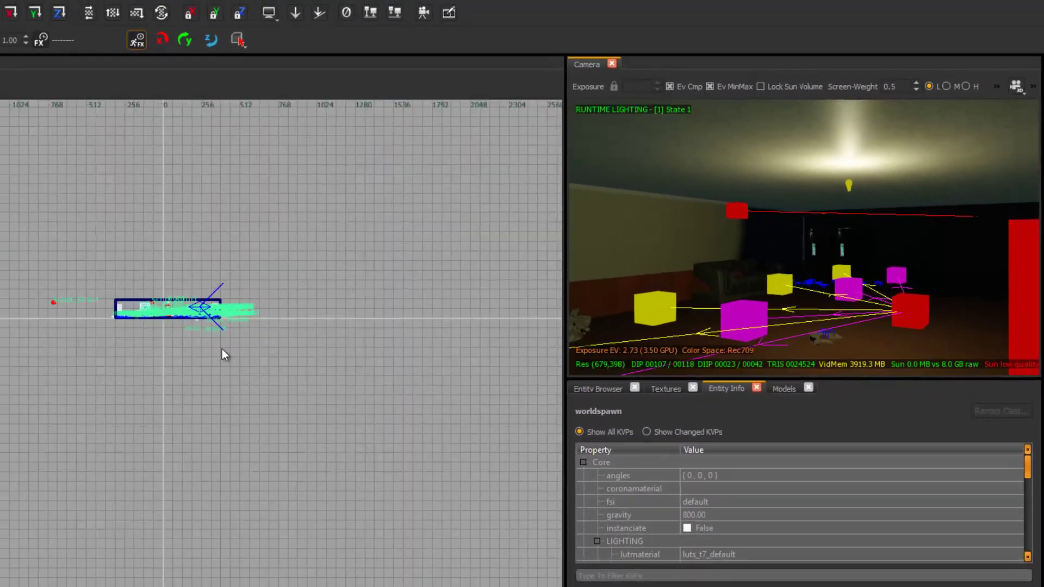
# Switch the 2D view from XZ Front to XY Top with the room framed.
pyautogui.scroll(9, 188, 309)
pyautogui.scroll(-2, 123, 323)
pyautogui.moveTo(106, 315); pyautogui.dragTo(174, 355, button='right')
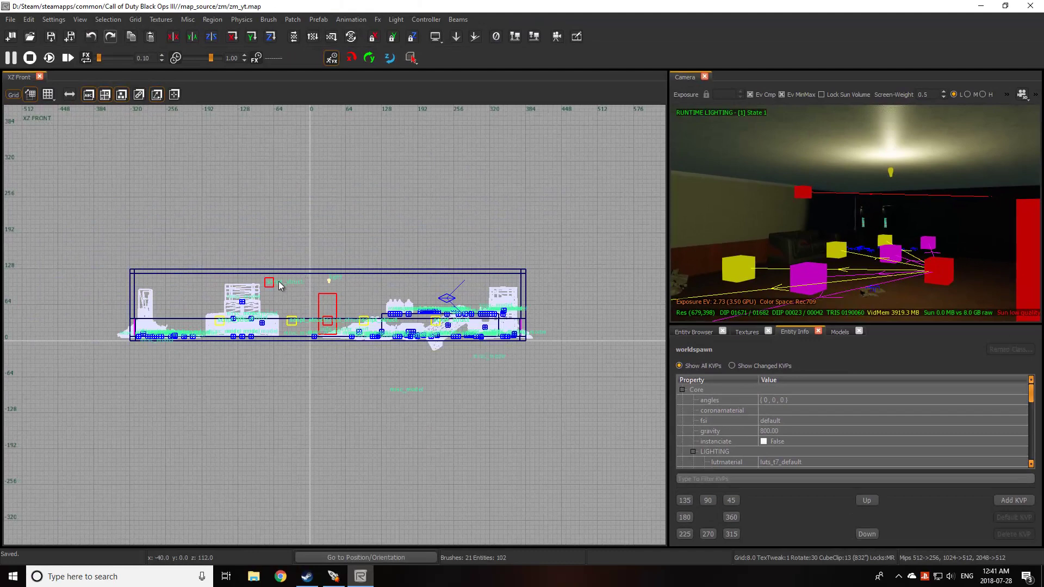
pyautogui.scroll(1, 279, 282)
pyautogui.hotkey('ctrl', 'Tab')
pyautogui.hotkey('ctrl', 'Tab')
pyautogui.moveTo(303, 303); pyautogui.dragTo(265, 344, button='right')
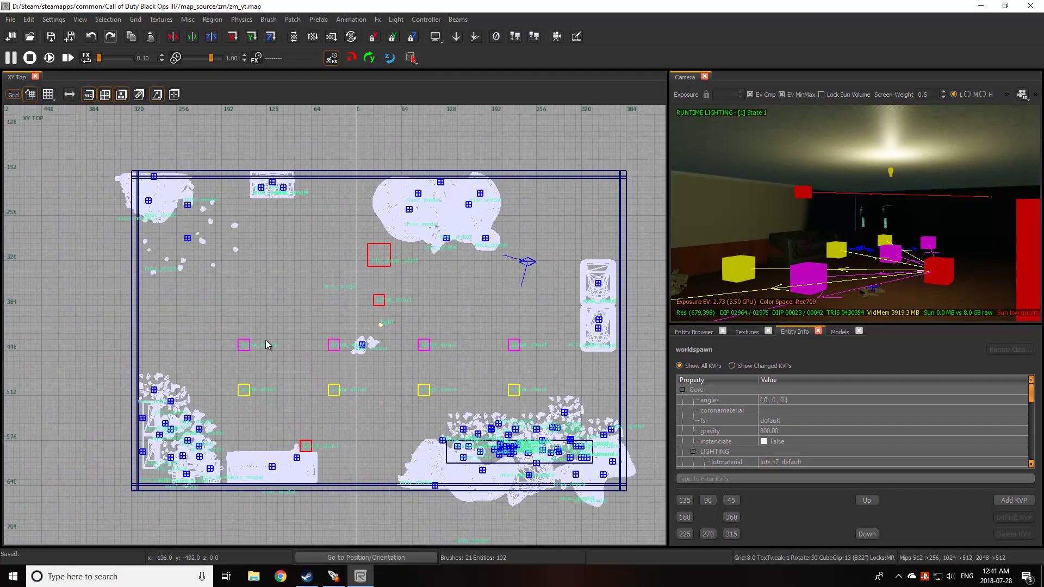
# Search the entities for REFLECT and place a Reflection_probe in the middle of the room at about X 24, Y -408.
pyautogui.click(693, 332)
pyautogui.write('REFLECT')
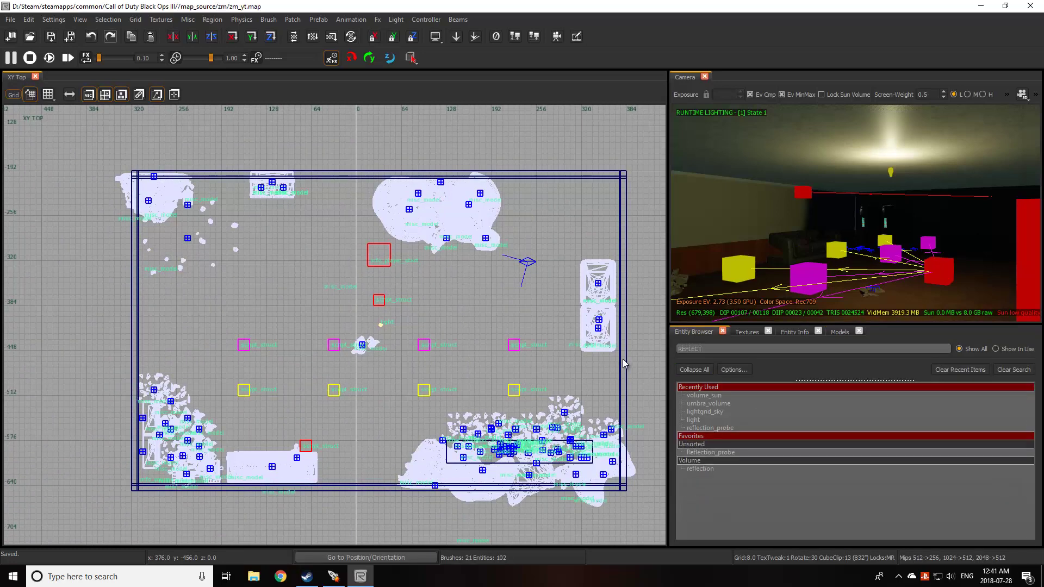
pyautogui.press('capslock')
pyautogui.click(729, 471)
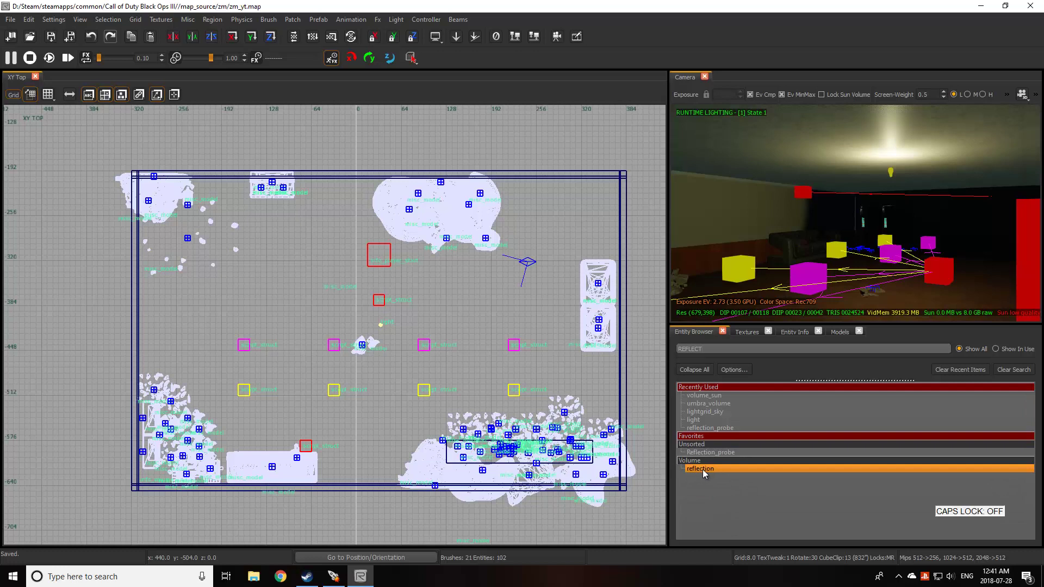
pyautogui.click(705, 453)
pyautogui.moveTo(716, 457); pyautogui.dragTo(410, 329)
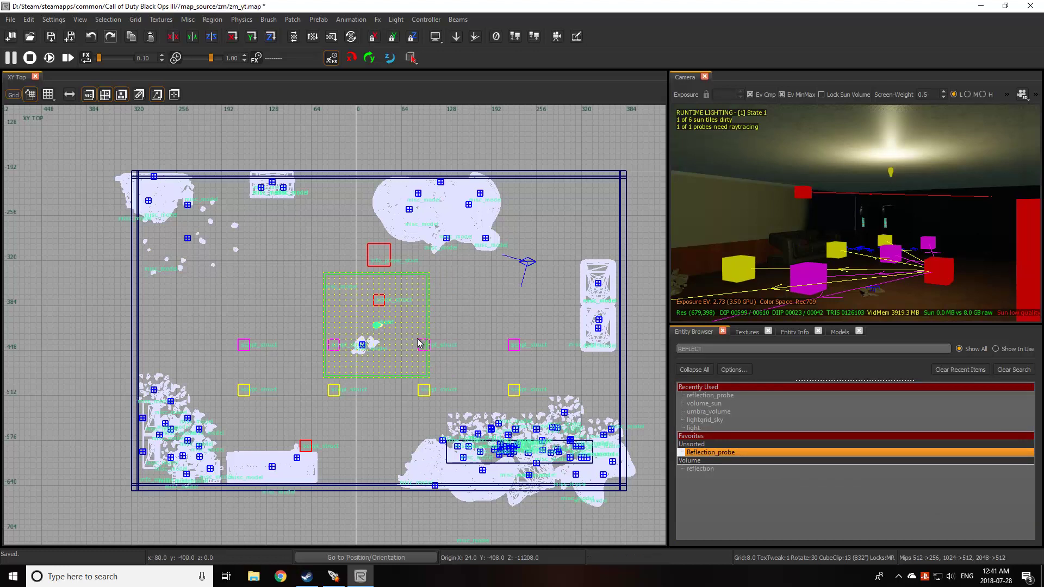
# Stretch the reflection probe's volume in the XY Top view so its four sides meet the room's walls.
pyautogui.scroll(10, 918, 243)
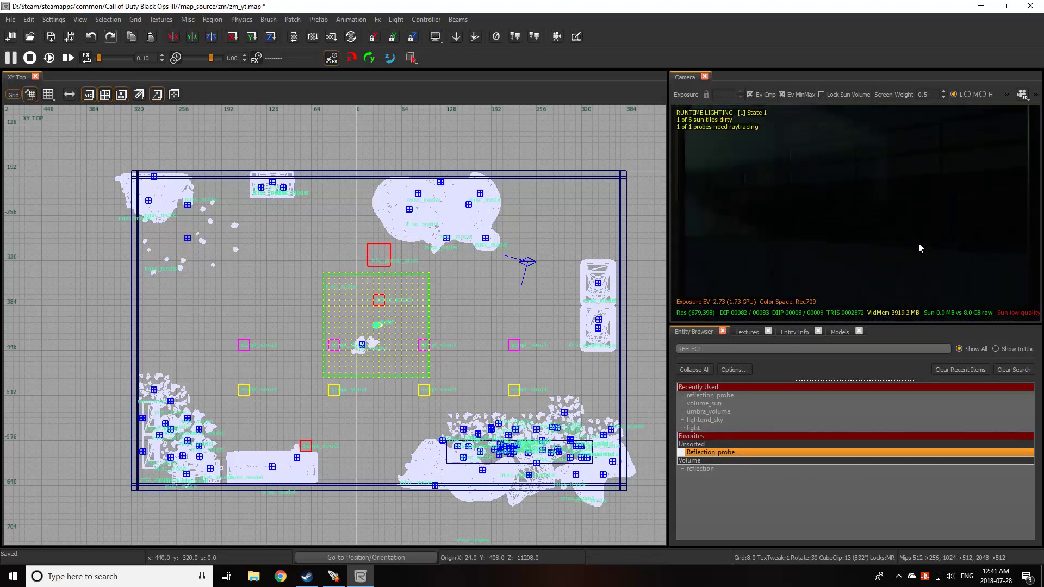
pyautogui.scroll(-5, 919, 242)
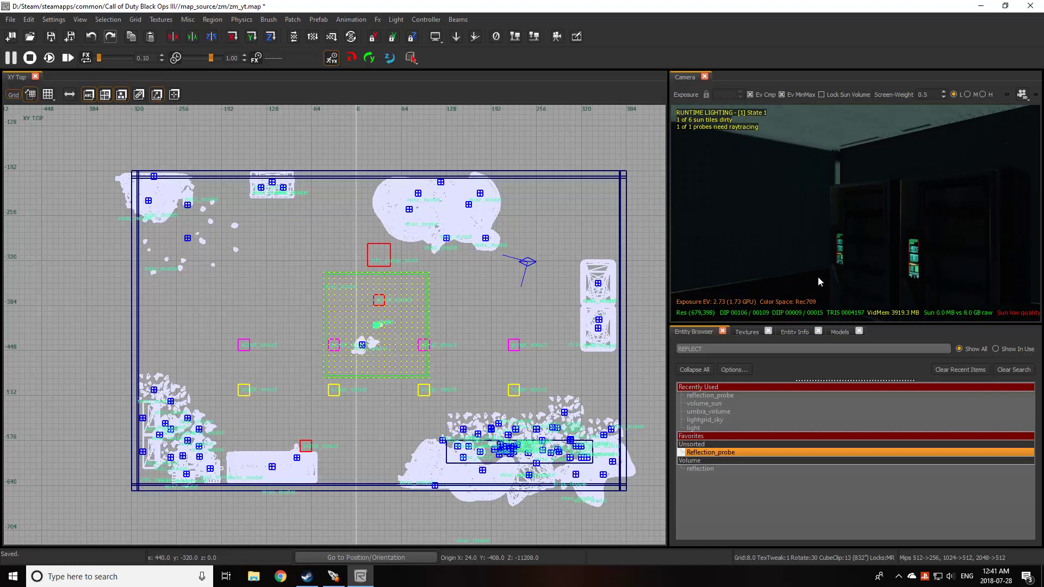
pyautogui.moveTo(840, 248); pyautogui.dragTo(810, 254, button='right')
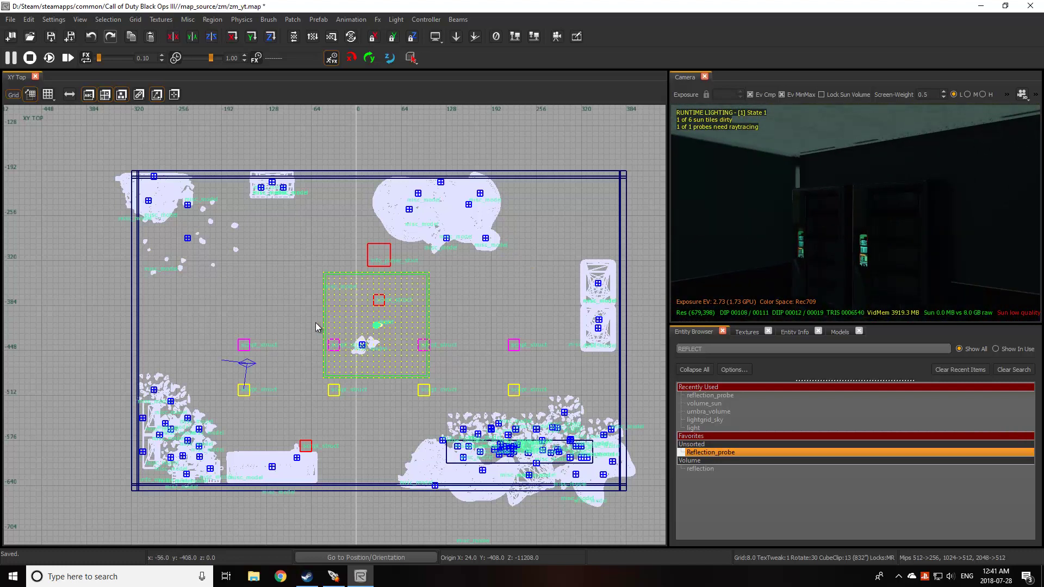
pyautogui.moveTo(316, 326); pyautogui.dragTo(147, 320)
pyautogui.moveTo(178, 243); pyautogui.dragTo(172, 174)
pyautogui.moveTo(446, 326); pyautogui.dragTo(639, 321)
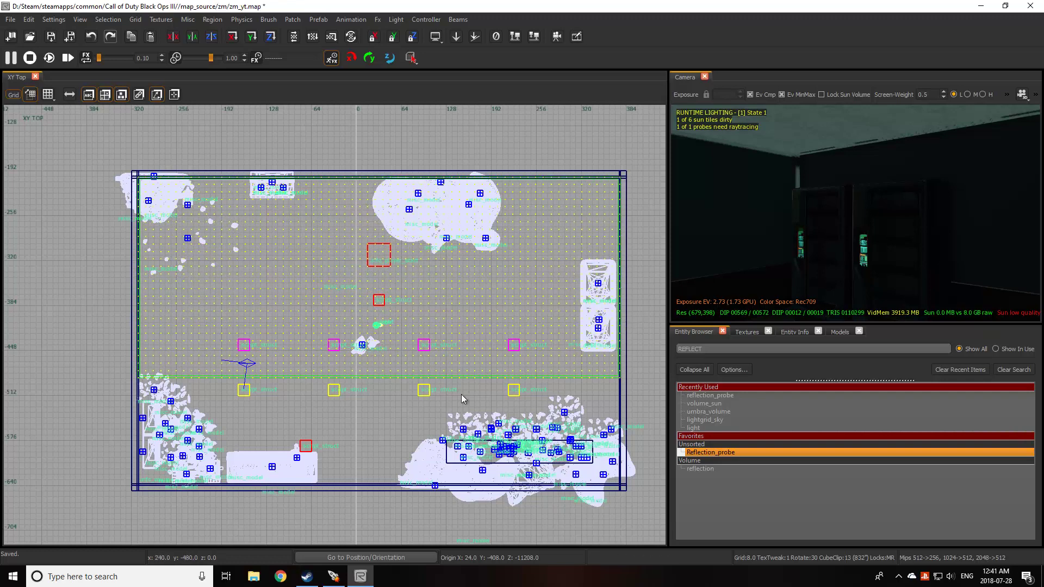
pyautogui.moveTo(461, 394)
pyautogui.mouseDown()
pyautogui.moveTo(390, 476)
pyautogui.moveTo(389, 502)
pyautogui.mouseUp()
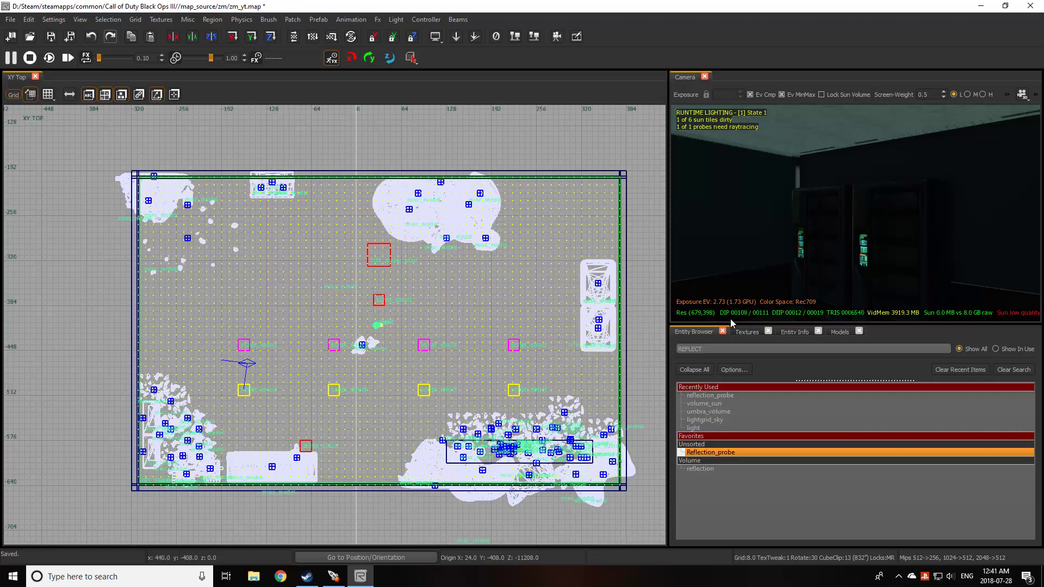
pyautogui.moveTo(808, 261); pyautogui.dragTo(807, 261, button='right')
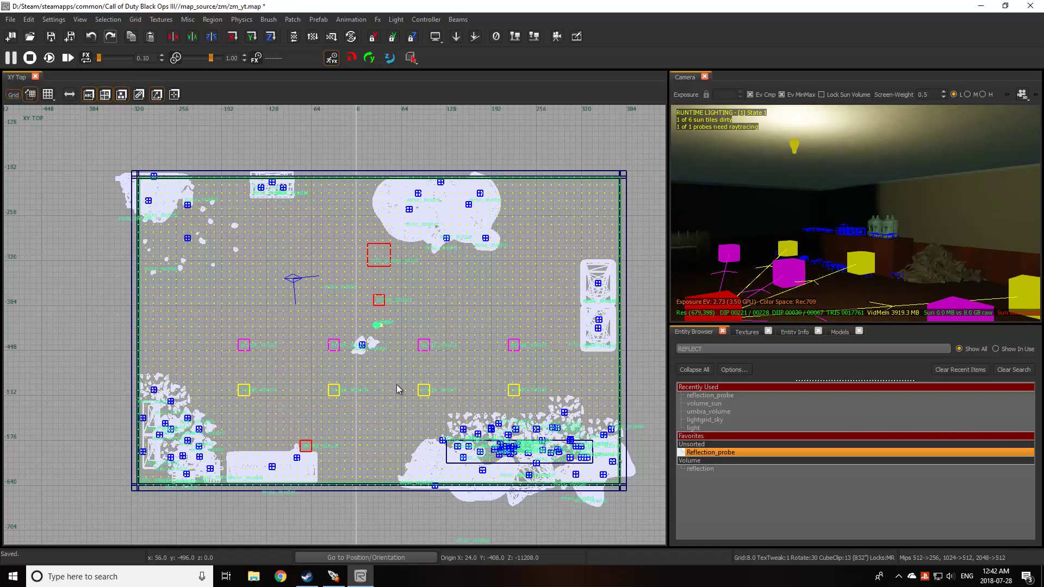
# Raise the reflection probe into the room at about X 16, Z 72 and fit its volume's height from floor to ceiling.
pyautogui.hotkey('ctrl', 'Tab')
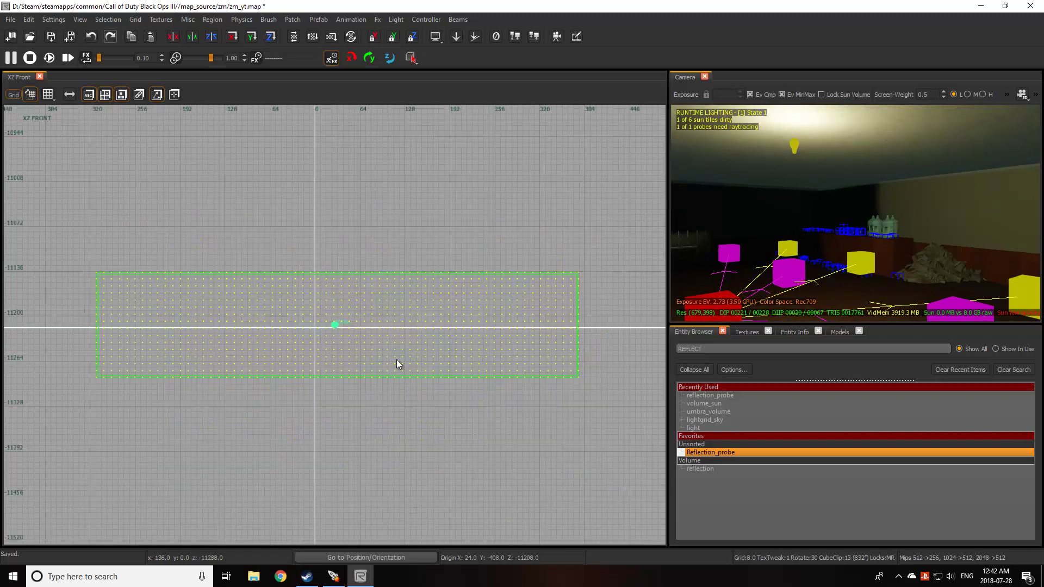
pyautogui.scroll(-10, 394, 335)
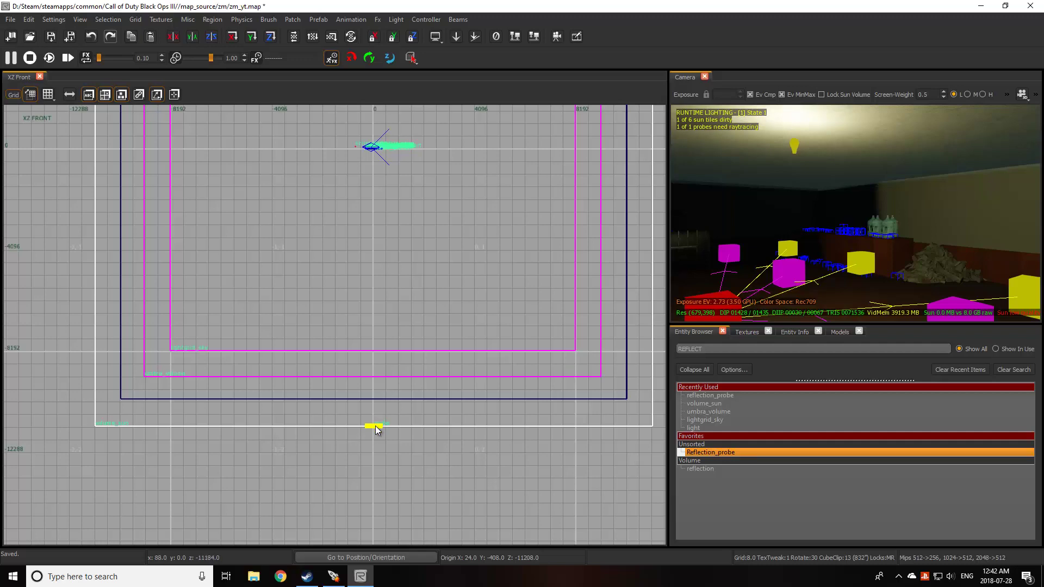
pyautogui.moveTo(379, 409); pyautogui.dragTo(373, 145)
pyautogui.scroll(5, 381, 158)
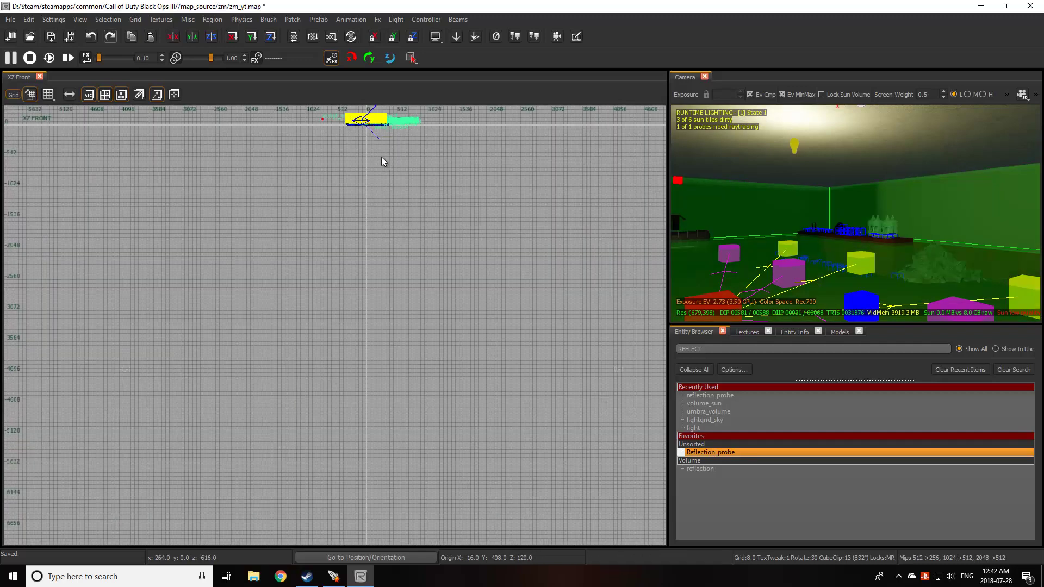
pyautogui.moveTo(367, 124); pyautogui.dragTo(379, 192, button='right')
pyautogui.scroll(5, 378, 212)
pyautogui.moveTo(361, 296)
pyautogui.mouseDown()
pyautogui.moveTo(370, 311)
pyautogui.moveTo(360, 281)
pyautogui.mouseUp()
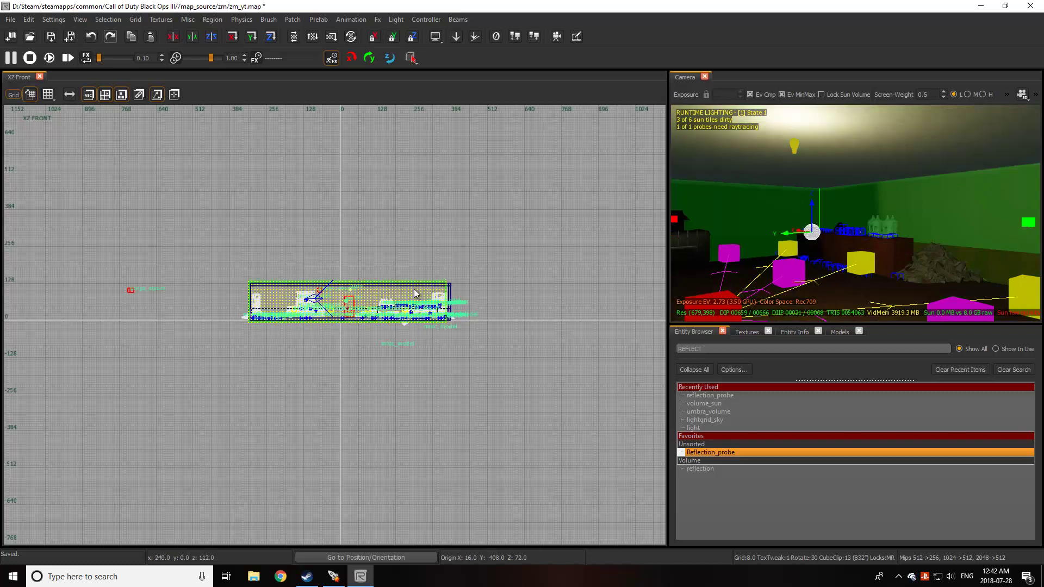
pyautogui.moveTo(453, 298); pyautogui.dragTo(432, 276)
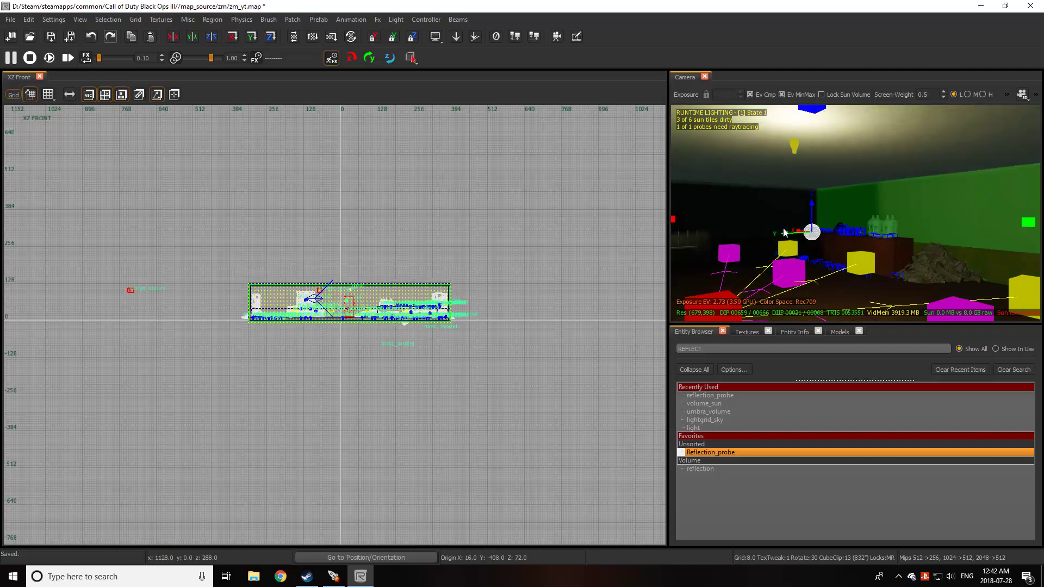
# Deselect the reflection probe, update the map's unbuilt lighting, and inspect the room's lighting and reflections.
pyautogui.moveTo(784, 233); pyautogui.dragTo(946, 164, button='right')
pyautogui.hotkey('ctrl', 'Tab')
pyautogui.hotkey('ctrl', 'Tab')
pyautogui.press('Escape')
pyautogui.click(1007, 95)
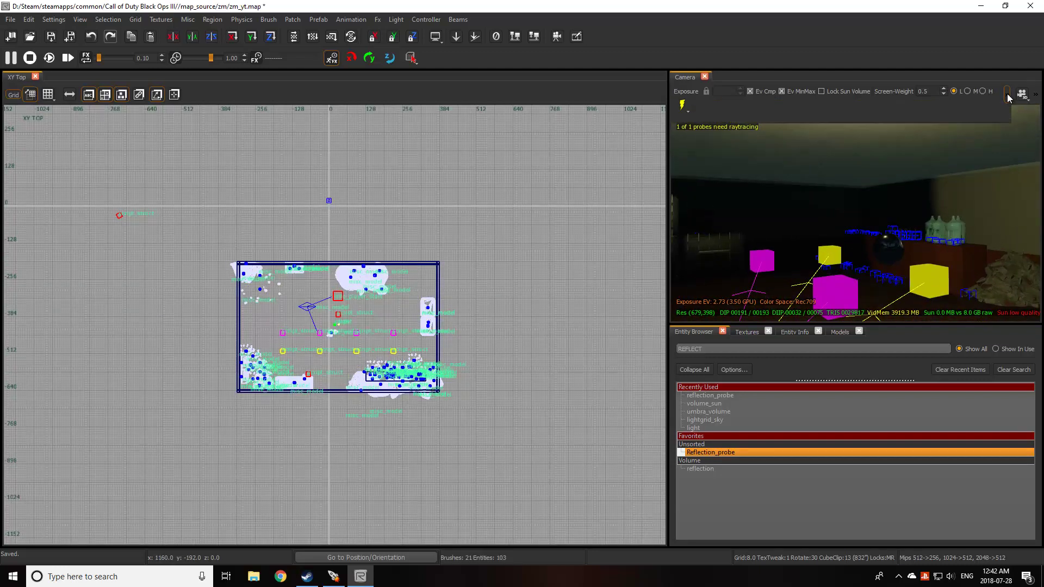
pyautogui.click(683, 105)
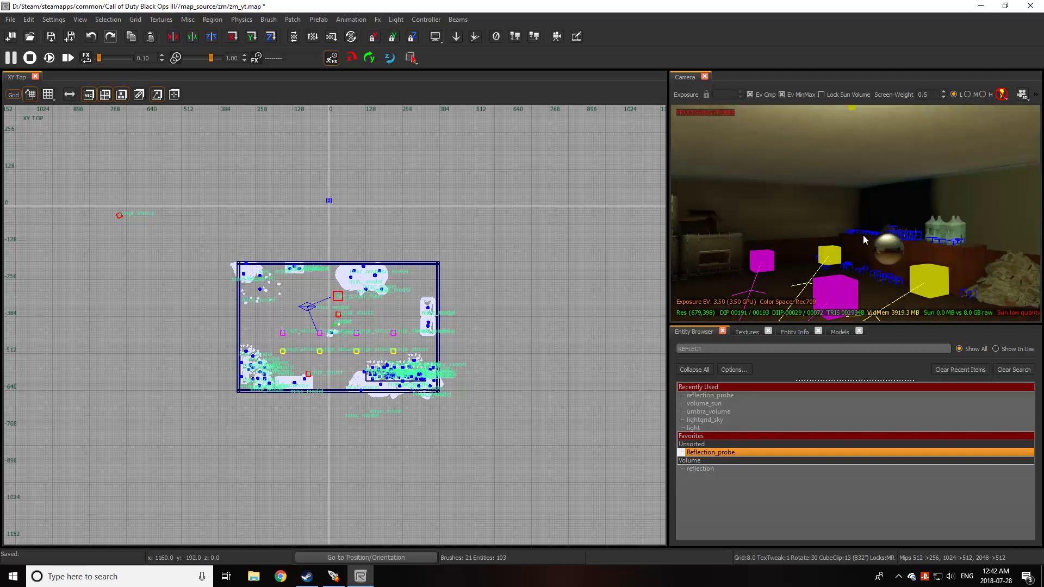
pyautogui.moveTo(861, 258); pyautogui.dragTo(861, 257, button='right')
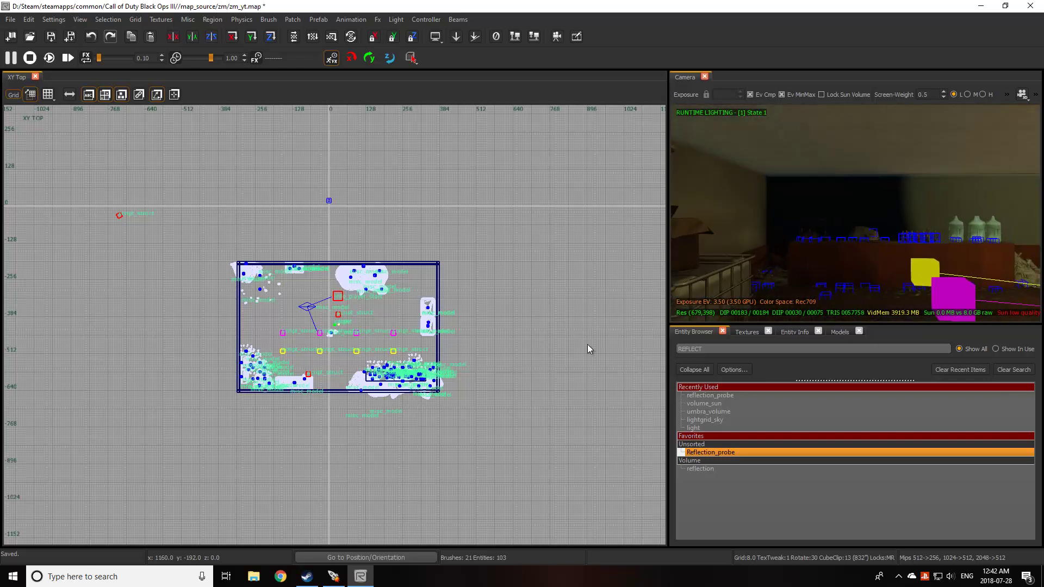
# Draw a square brush about 8200 by 8200 units around the room in the XY Top view, inside the lightgrid volume.
pyautogui.moveTo(393, 354); pyautogui.dragTo(432, 357, button='right')
pyautogui.scroll(-3, 395, 356)
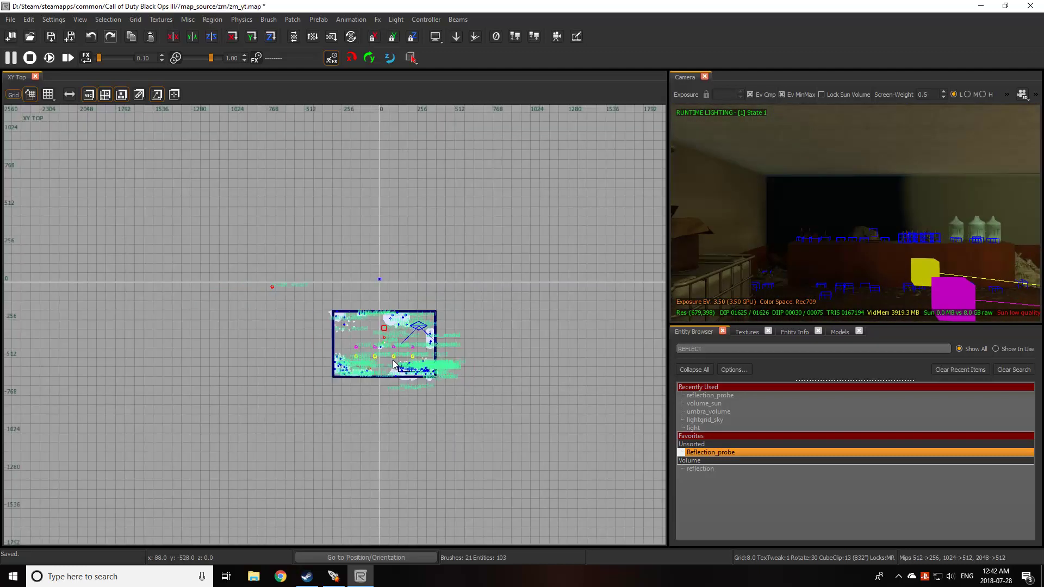
pyautogui.scroll(-2, 398, 346)
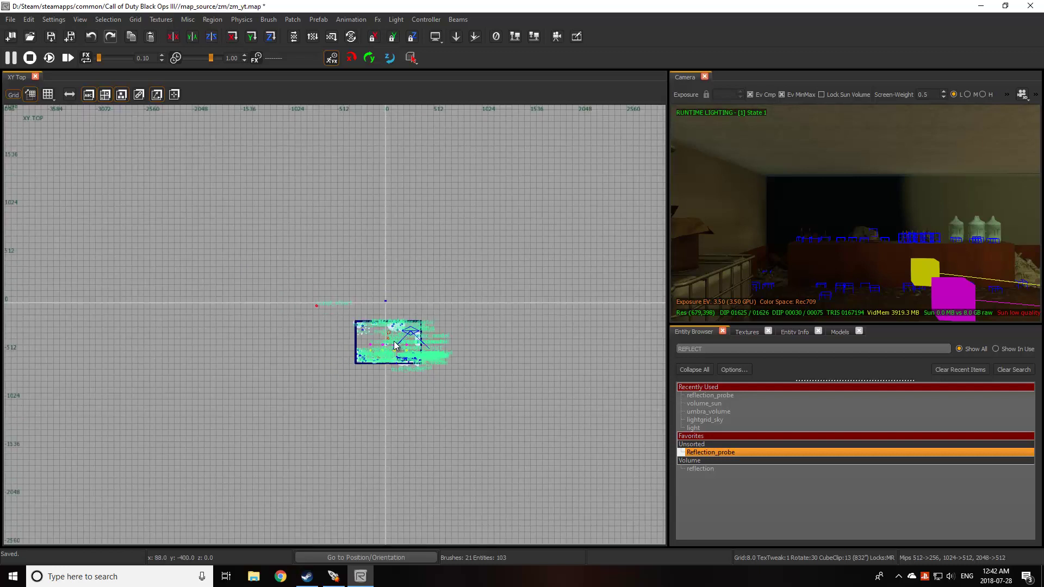
pyautogui.scroll(4, 404, 344)
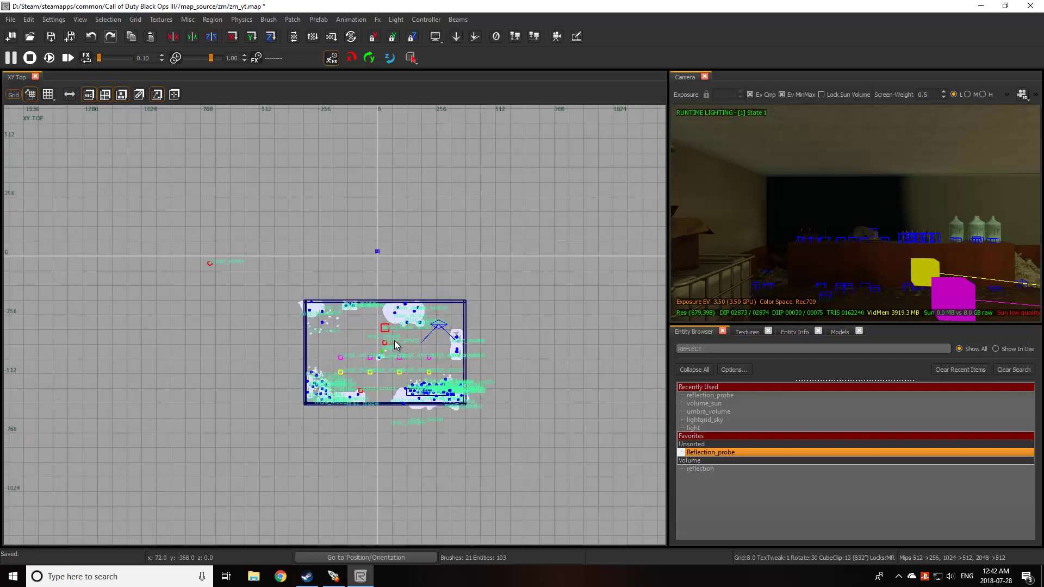
pyautogui.moveTo(399, 355); pyautogui.dragTo(400, 330, button='right')
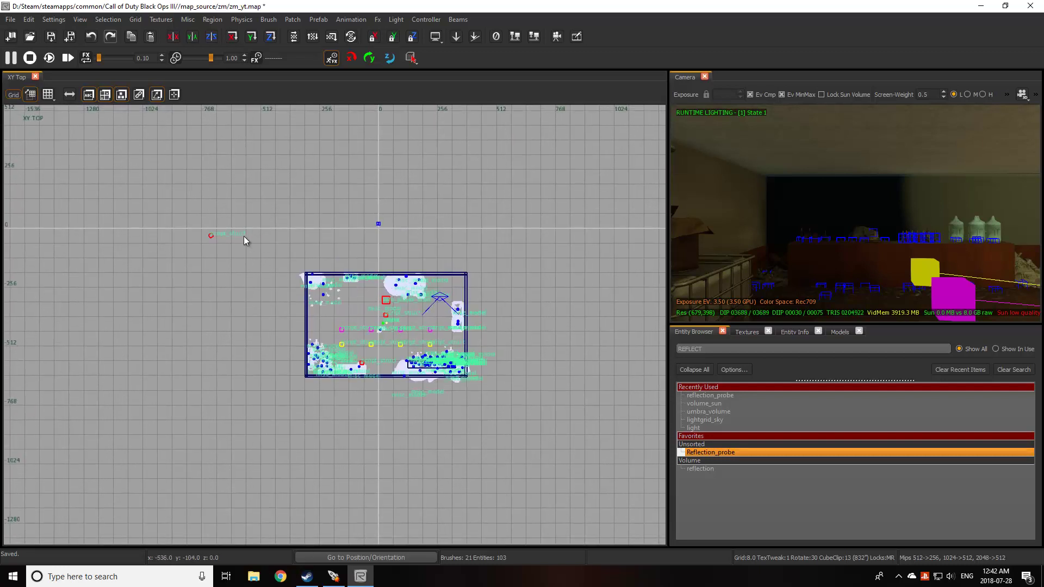
pyautogui.scroll(-10, 245, 240)
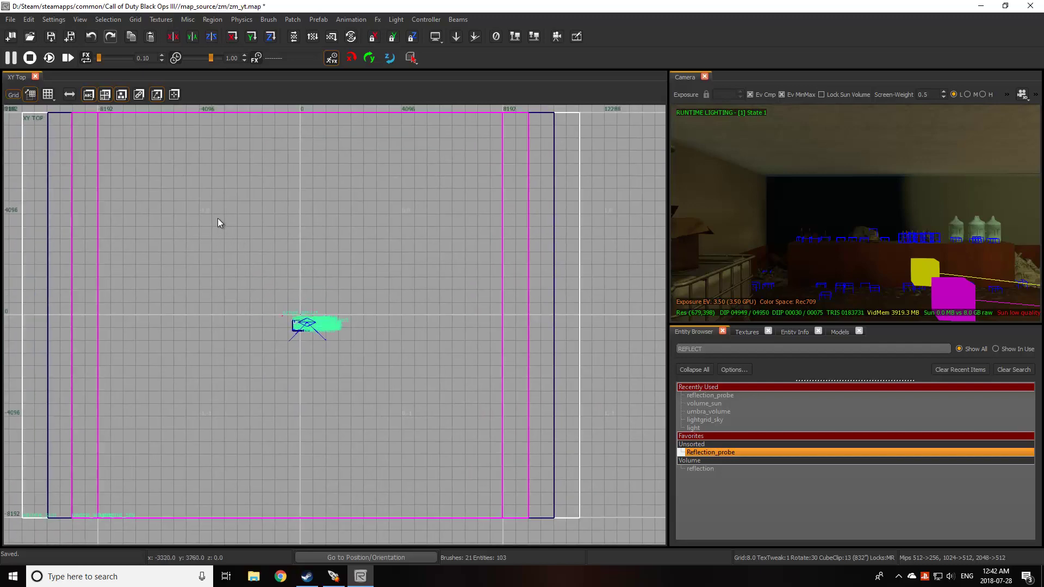
pyautogui.moveTo(213, 215)
pyautogui.mouseDown()
pyautogui.moveTo(325, 338)
pyautogui.moveTo(443, 441)
pyautogui.moveTo(415, 416)
pyautogui.mouseUp()
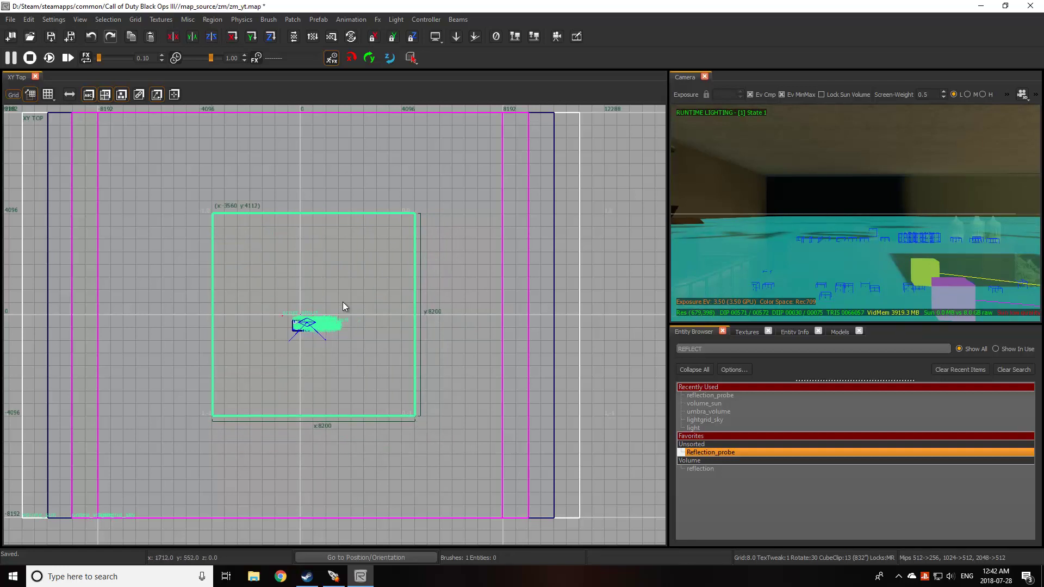
# Resize the brush in the XZ Front view to enclose the room, about 7704 units high and 7696 units wide.
pyautogui.hotkey('ctrl', 'Tab')
pyautogui.moveTo(309, 292); pyautogui.dragTo(312, 169)
pyautogui.moveTo(339, 442); pyautogui.dragTo(339, 455)
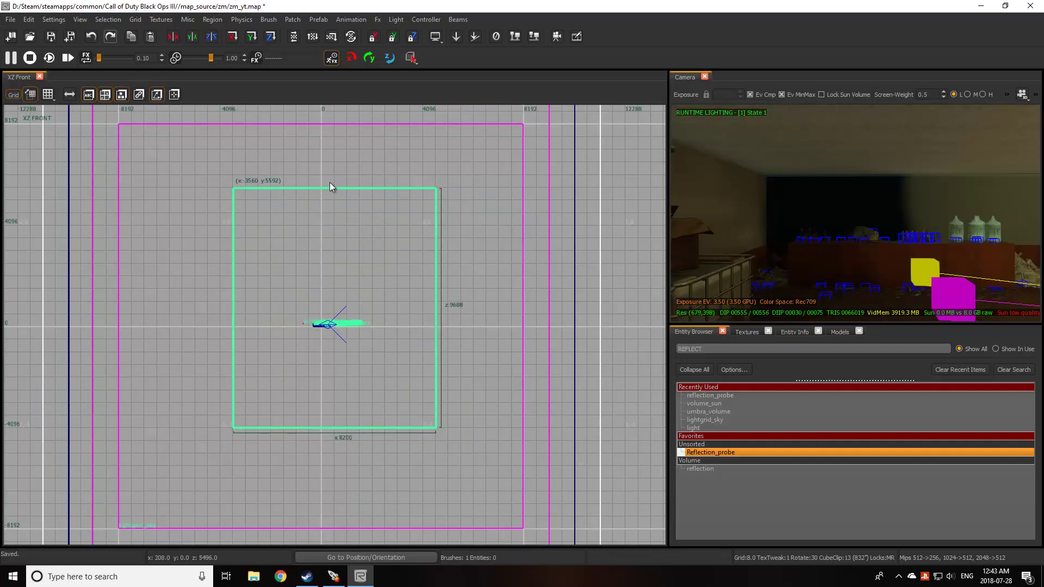
pyautogui.moveTo(333, 188); pyautogui.dragTo(341, 226)
pyautogui.moveTo(359, 450); pyautogui.dragTo(353, 444)
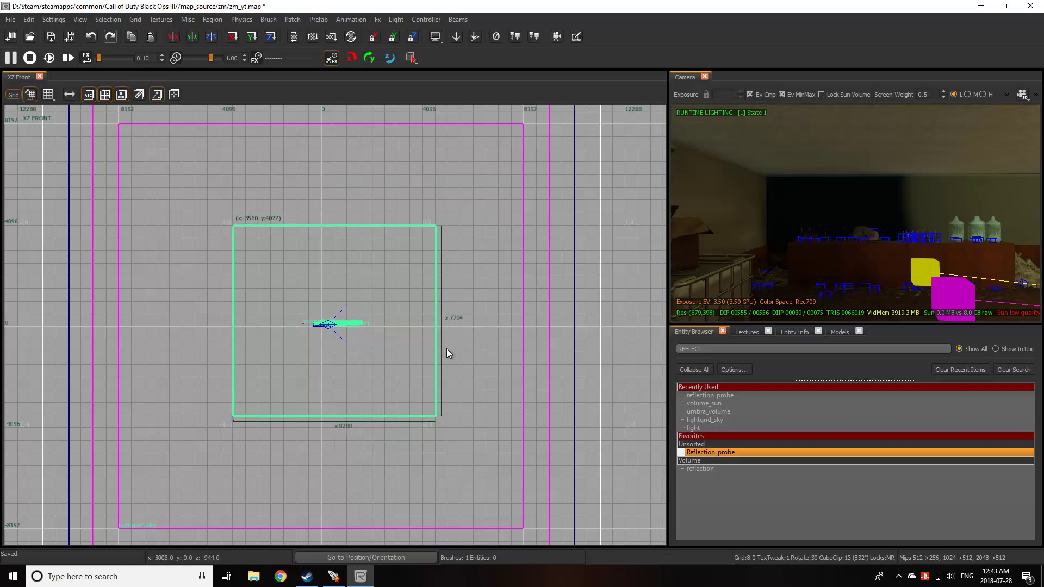
pyautogui.moveTo(447, 349); pyautogui.dragTo(434, 351)
pyautogui.hotkey('ctrl', 'Tab')
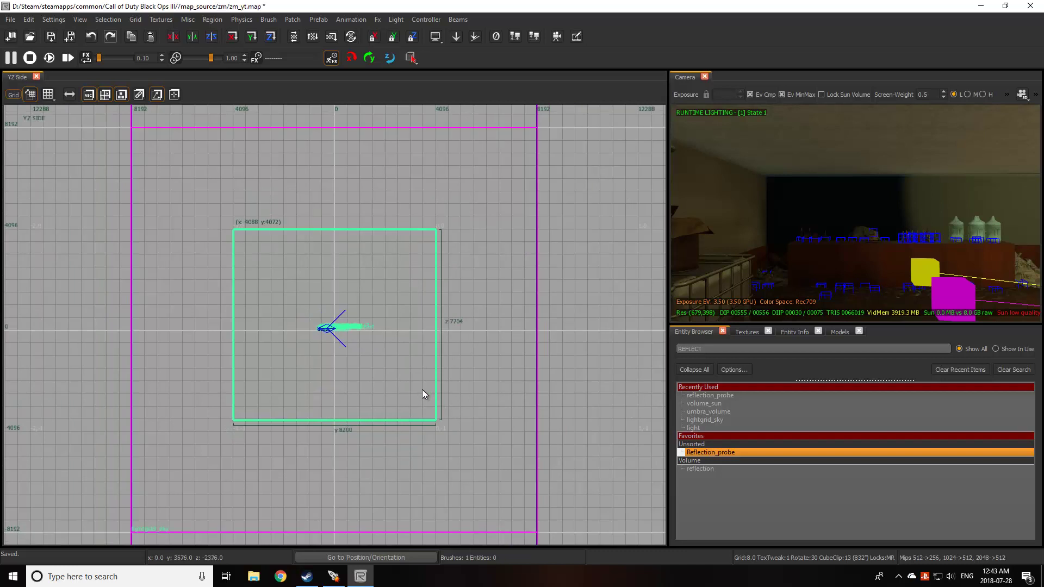
pyautogui.hotkey('ctrl', 'Tab')
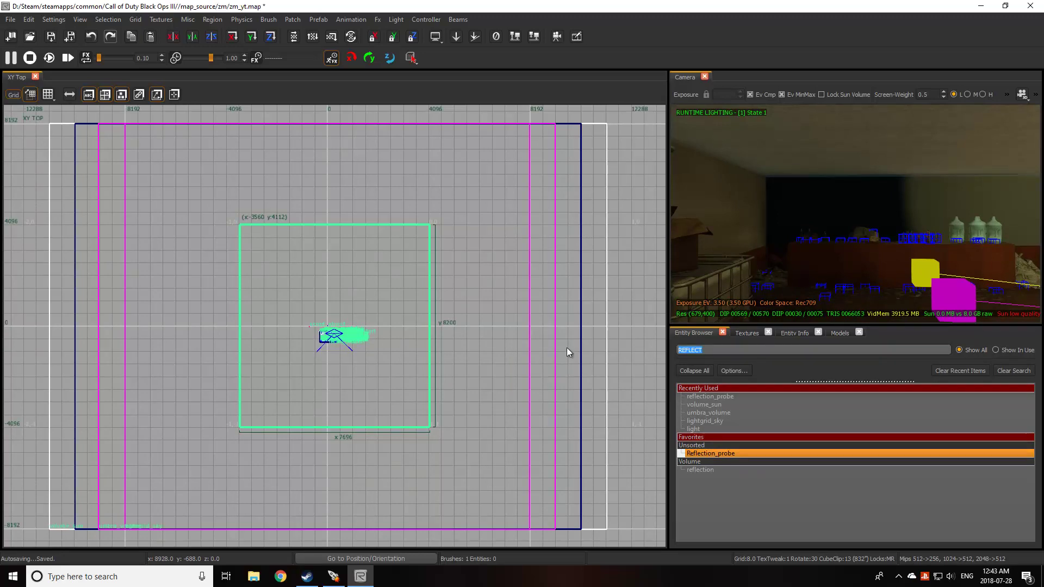
# Search the textures for shadow and apply caulk_shadow to the brush around the room.
pyautogui.click(747, 332)
pyautogui.click(708, 365)
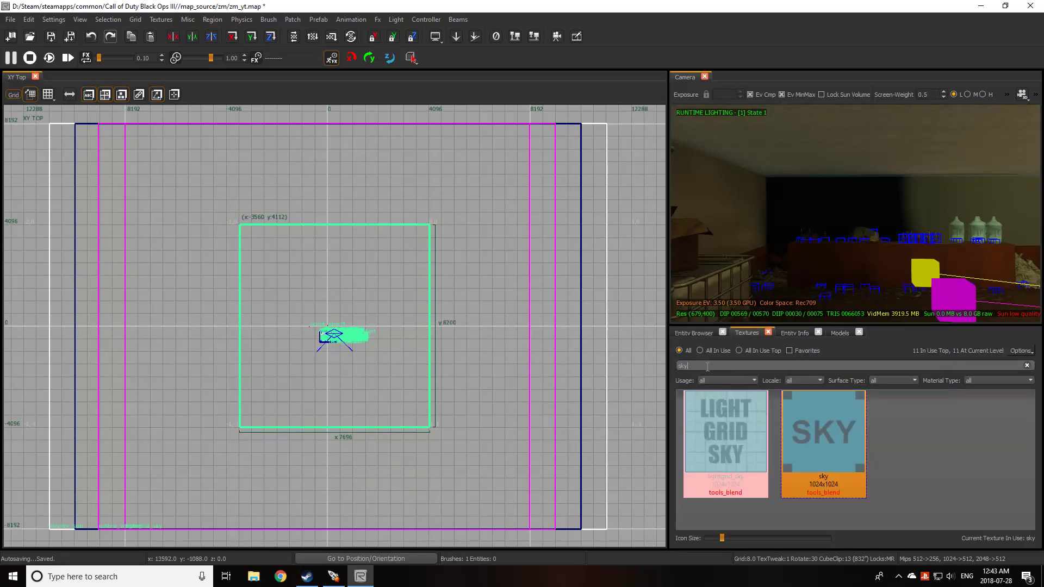
pyautogui.moveTo(716, 365); pyautogui.dragTo(666, 366)
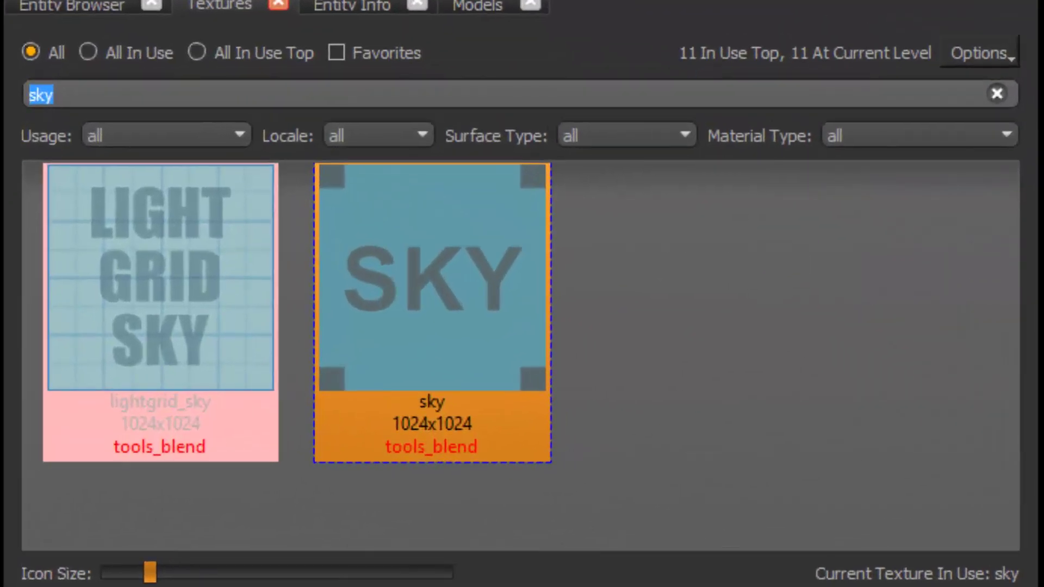
pyautogui.press('BackSpace')
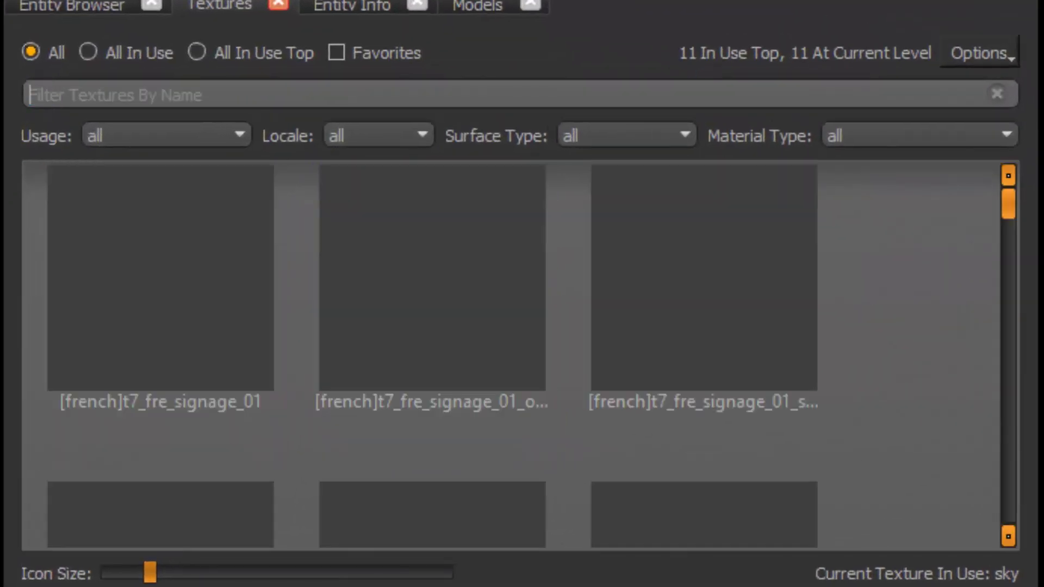
pyautogui.write('shadow')
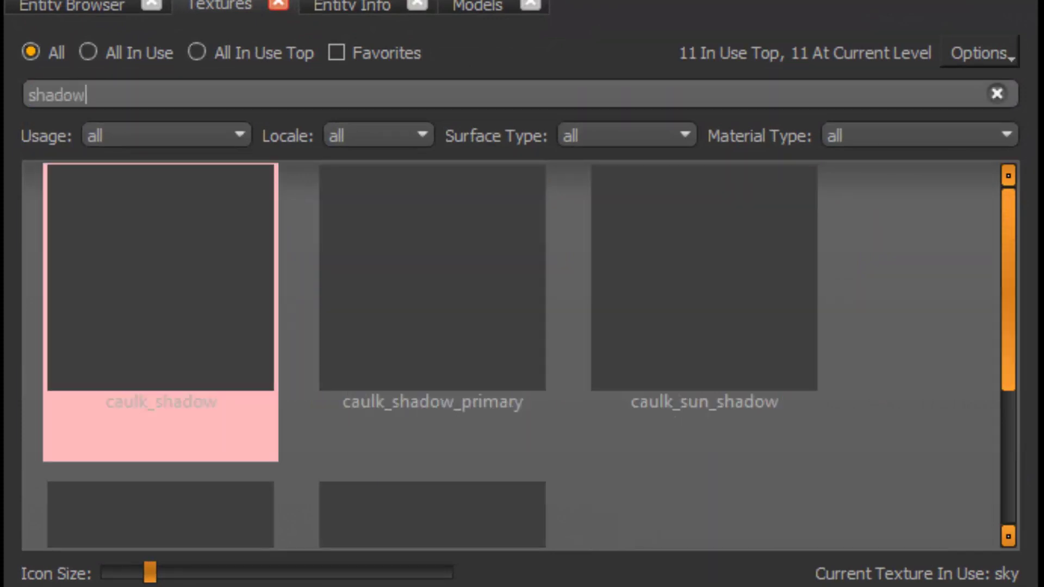
pyautogui.click(86, 283)
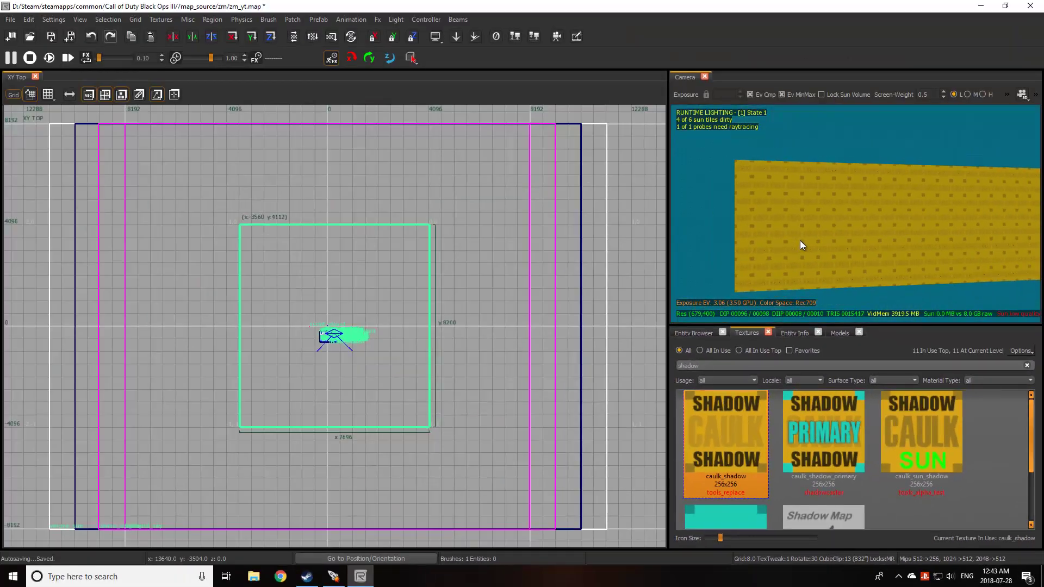
# Reselect the caulk_shadow brush, shrink it in the XY Top view to about 5128 units wide around the room, and deselect it.
pyautogui.moveTo(801, 240); pyautogui.dragTo(800, 239, button='right')
pyautogui.press('Escape')
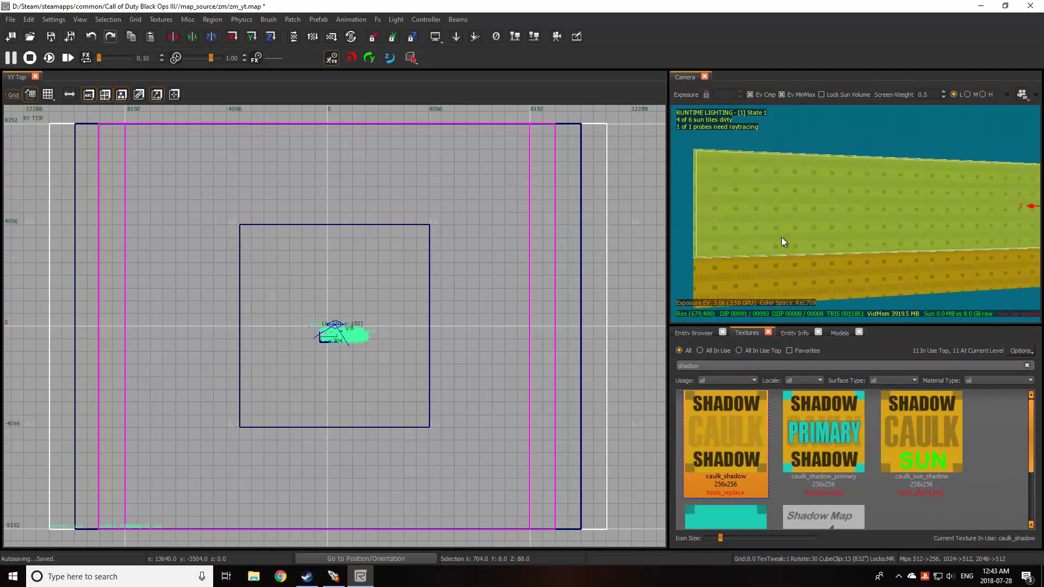
pyautogui.moveTo(798, 263); pyautogui.dragTo(798, 265, button='right')
pyautogui.keyDown('shift'); pyautogui.click(785, 232); pyautogui.keyUp('shift')
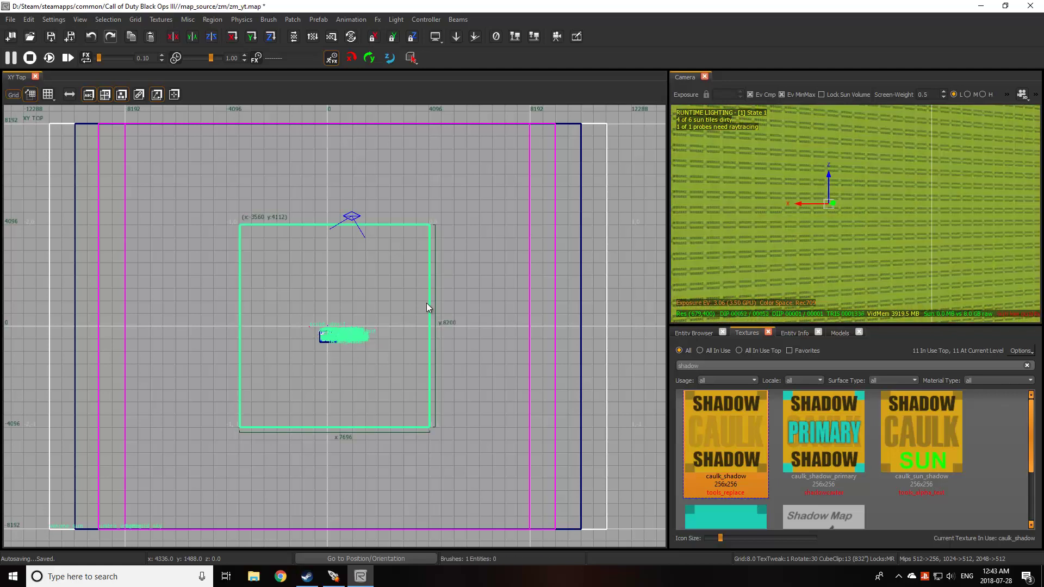
pyautogui.moveTo(242, 220); pyautogui.dragTo(279, 260)
pyautogui.moveTo(462, 447)
pyautogui.mouseDown()
pyautogui.moveTo(423, 397)
pyautogui.moveTo(437, 407)
pyautogui.mouseUp()
pyautogui.press('Escape')
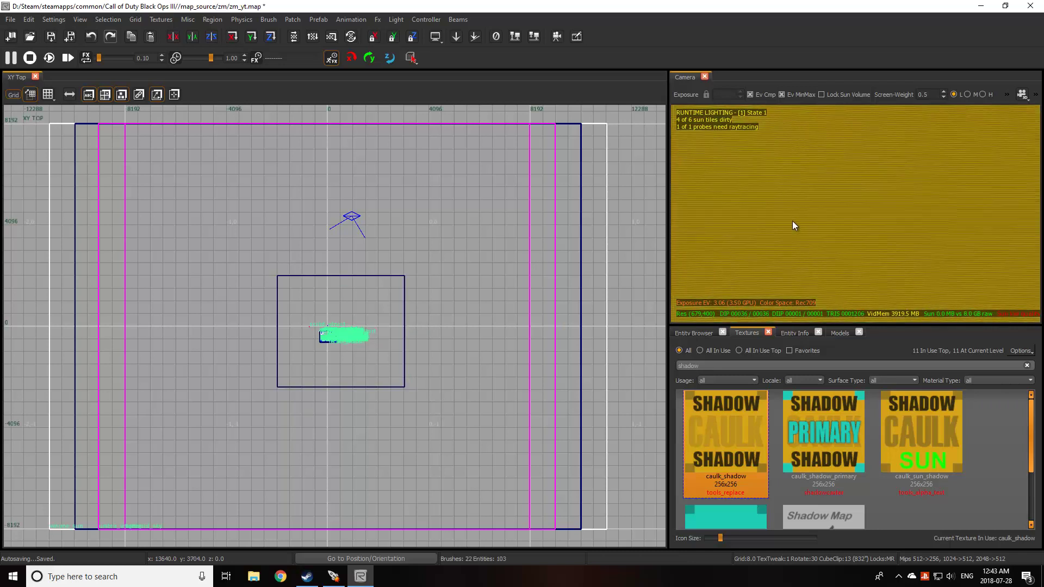
# Select the caulk_shadow brush again and reduce its height in the XZ Front view to about 3576 units.
pyautogui.moveTo(792, 220); pyautogui.dragTo(793, 220, button='right')
pyautogui.keyDown('shift'); pyautogui.click(817, 223); pyautogui.keyUp('shift')
pyautogui.hotkey('ctrl', 'Tab')
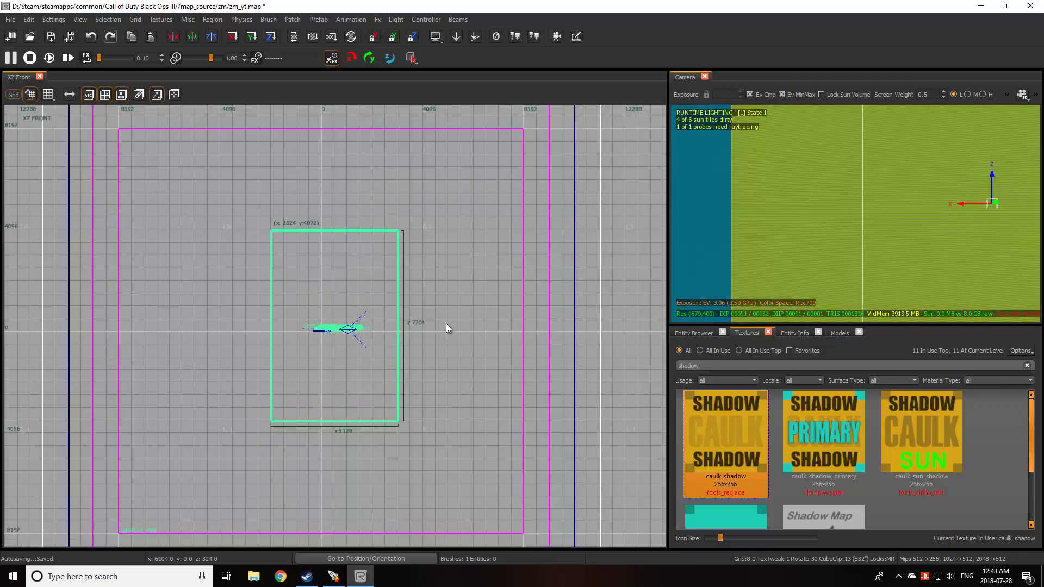
pyautogui.moveTo(348, 217); pyautogui.dragTo(350, 272)
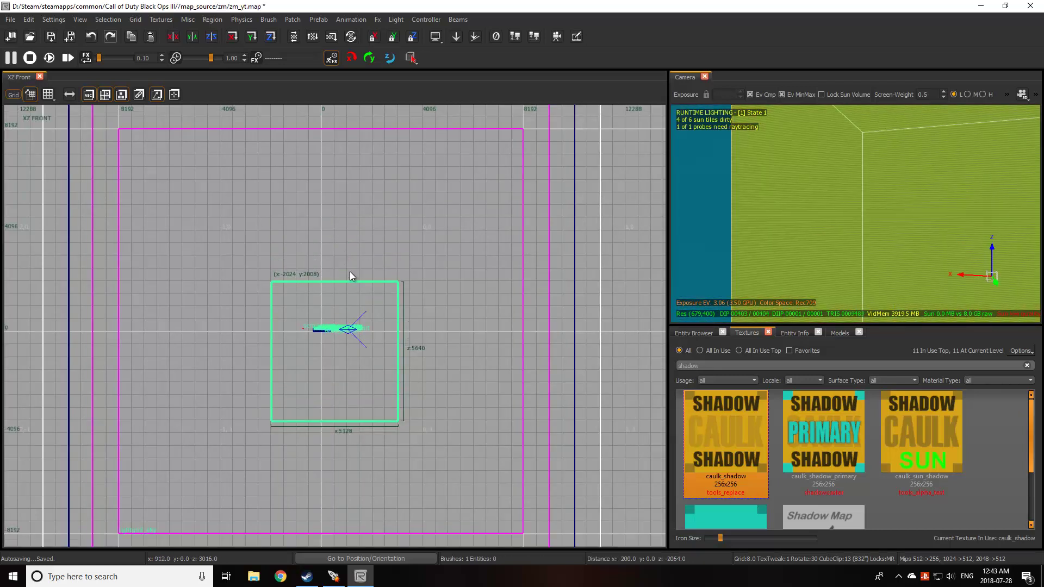
pyautogui.moveTo(364, 432); pyautogui.dragTo(365, 401)
# Hollow the caulk_shadow brush into separate walls around the room and deselect them.
pyautogui.moveTo(788, 244); pyautogui.dragTo(789, 242, button='right')
pyautogui.click(102, 22)
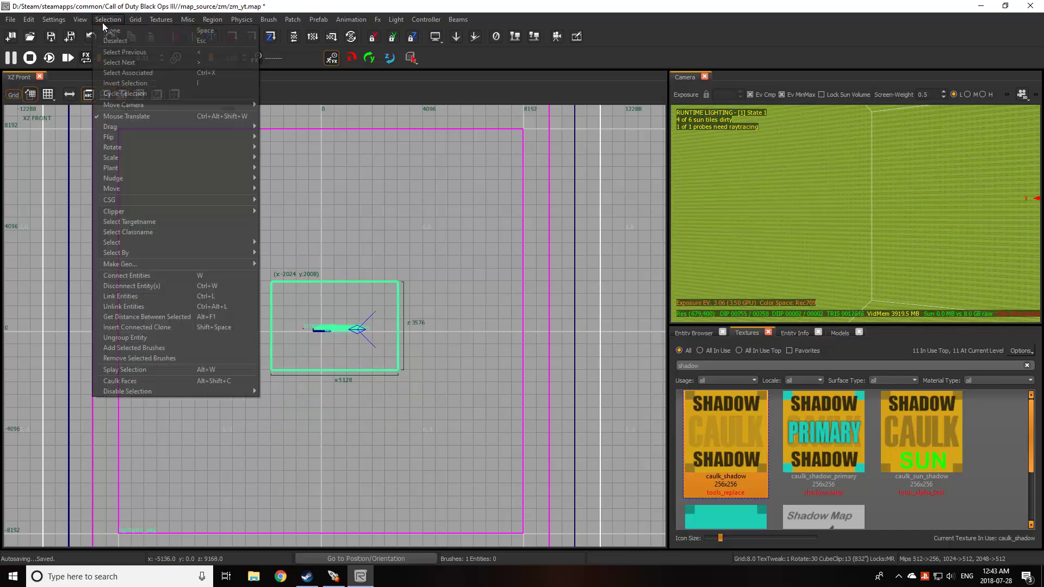
pyautogui.click(264, 204)
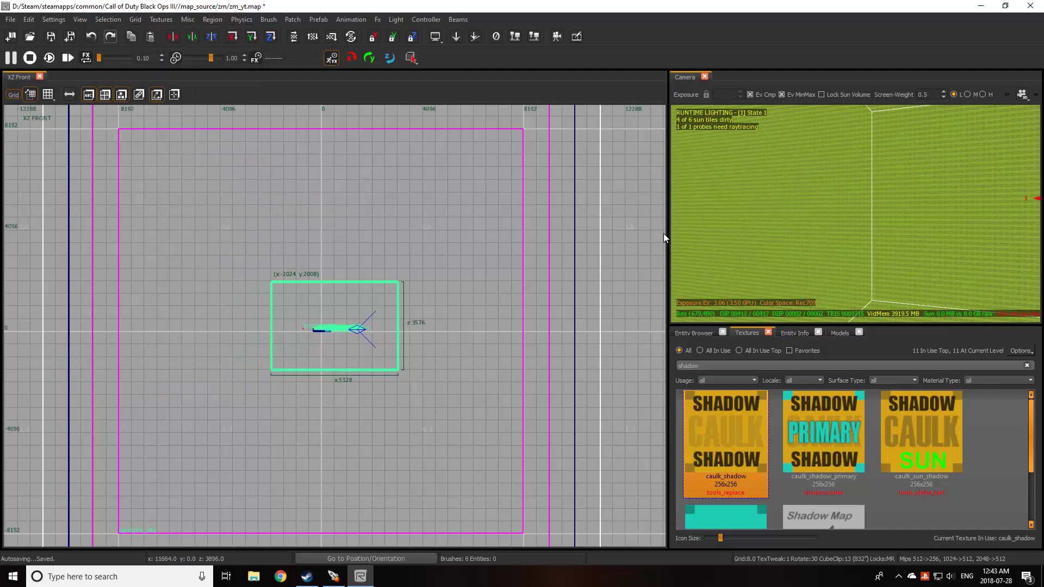
pyautogui.press('Escape')
# Bring the camera inside the room, recalculate its sun and reflection probe lighting, and look over the lit room.
pyautogui.moveTo(788, 236); pyautogui.dragTo(788, 236, button='right')
pyautogui.press('w')
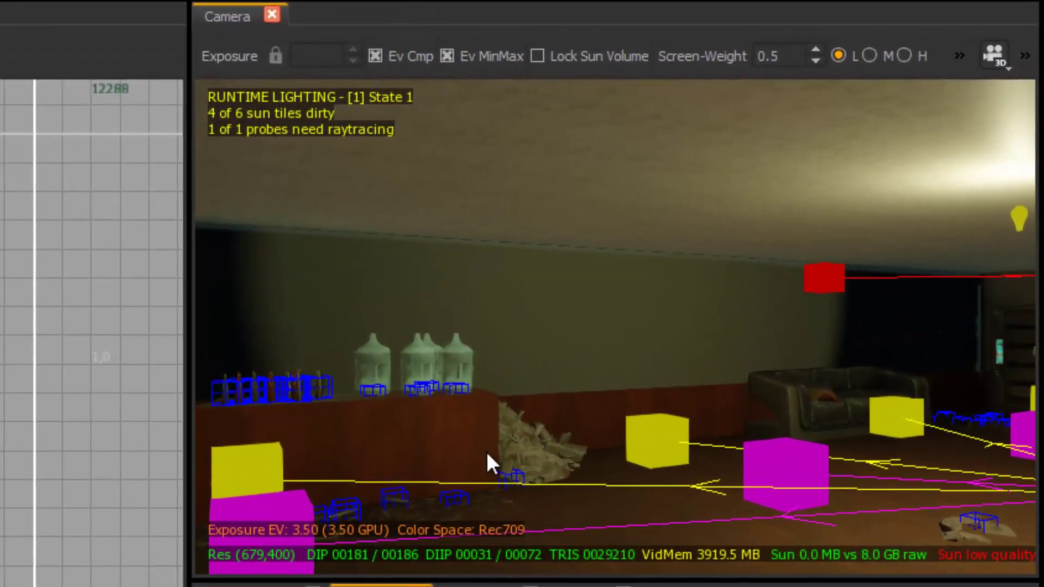
pyautogui.click(958, 56)
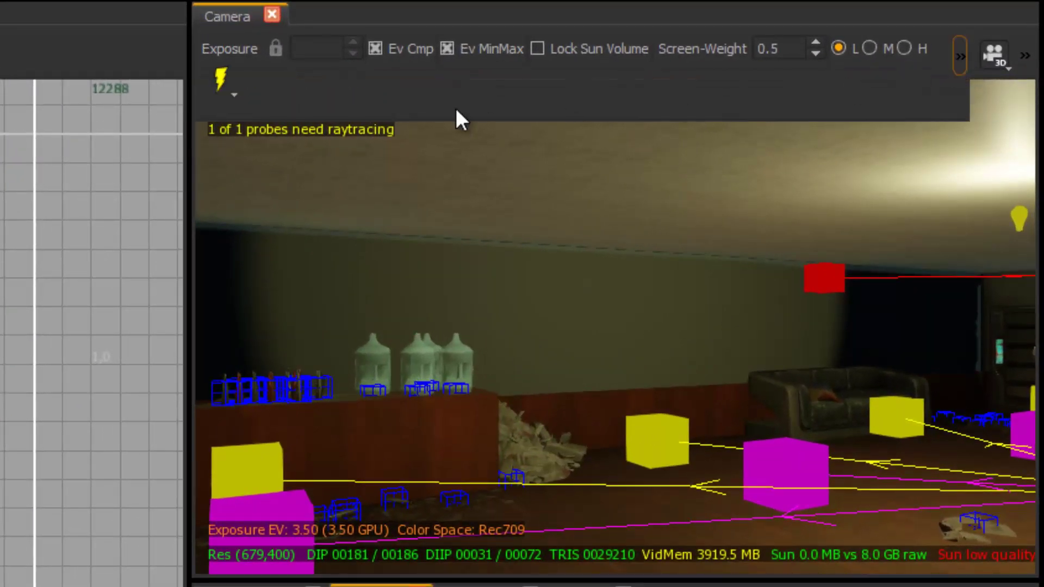
pyautogui.click(231, 78)
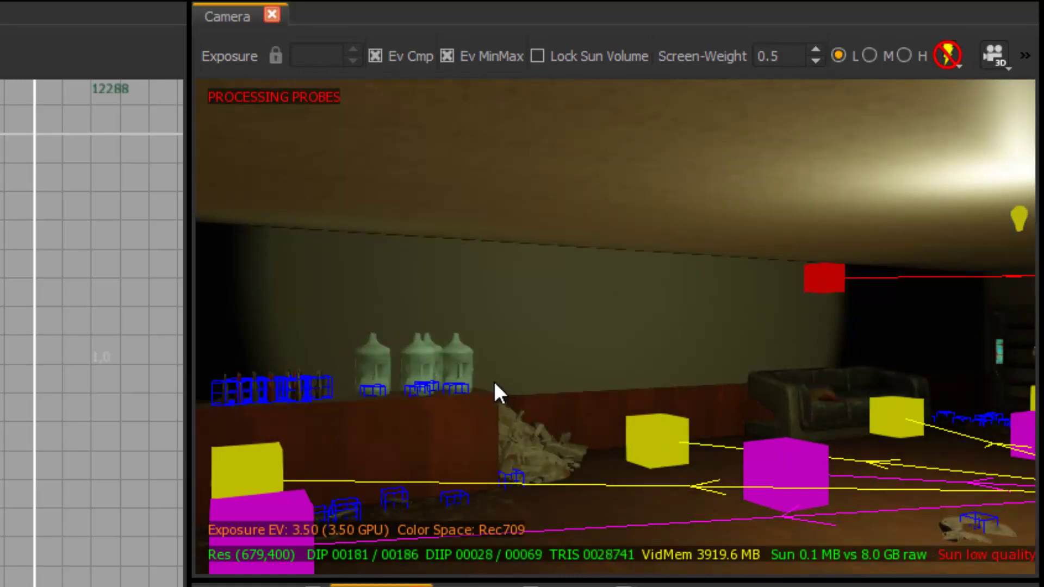
pyautogui.moveTo(539, 379); pyautogui.dragTo(543, 384, button='right')
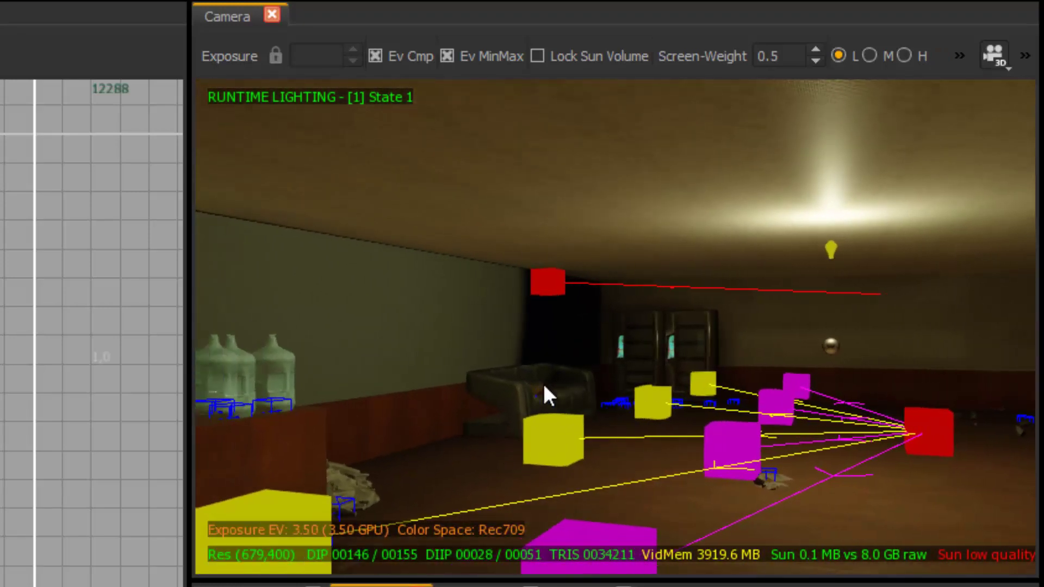
pyautogui.moveTo(628, 421); pyautogui.dragTo(628, 417, button='right')
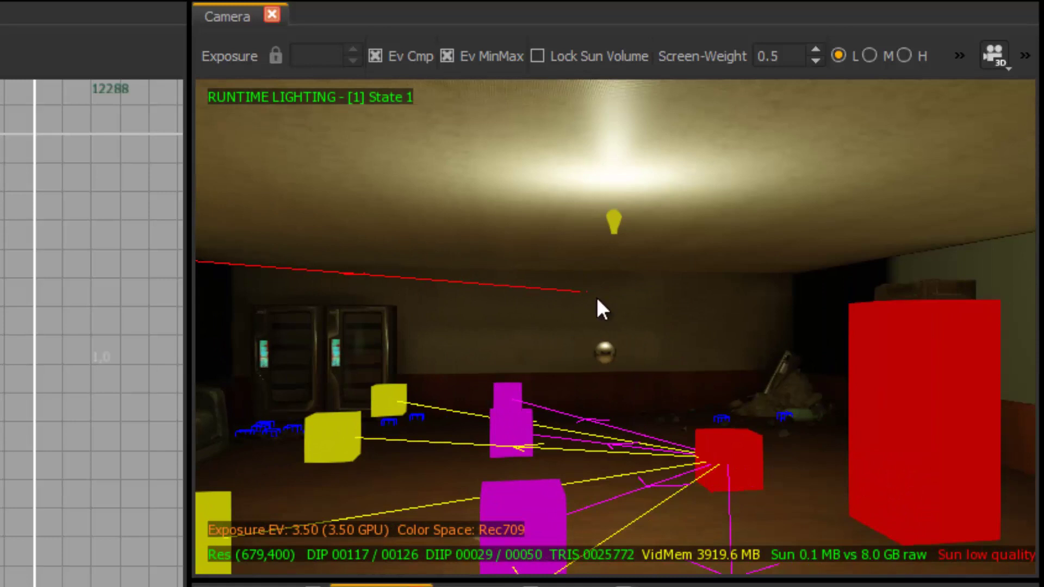
# Select the light below the ceiling, examine its glow from the opposite side of the room, and deselect it.
pyautogui.click(613, 220)
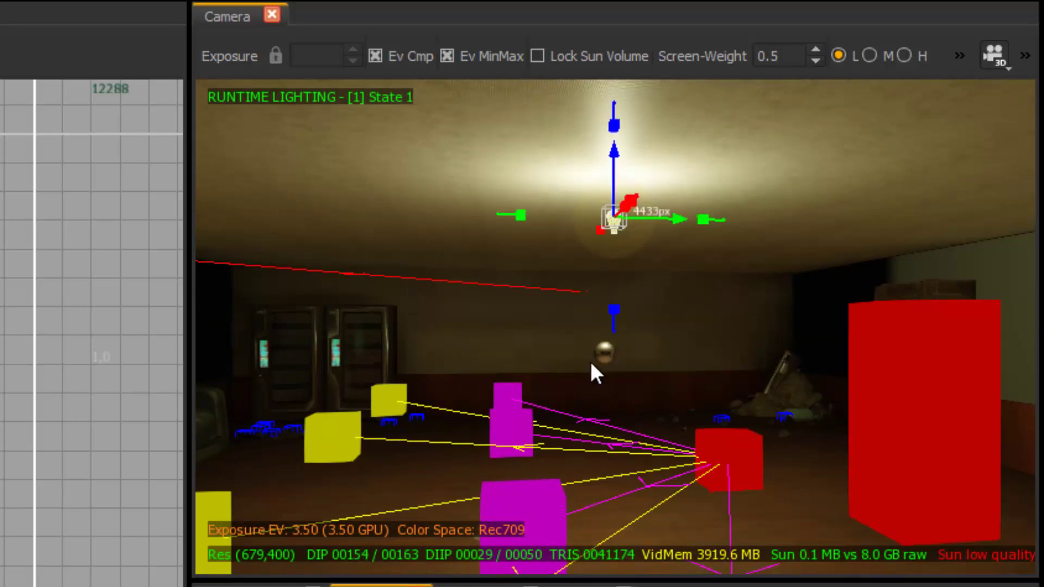
pyautogui.moveTo(590, 364); pyautogui.dragTo(589, 369, button='right')
pyautogui.press('w')
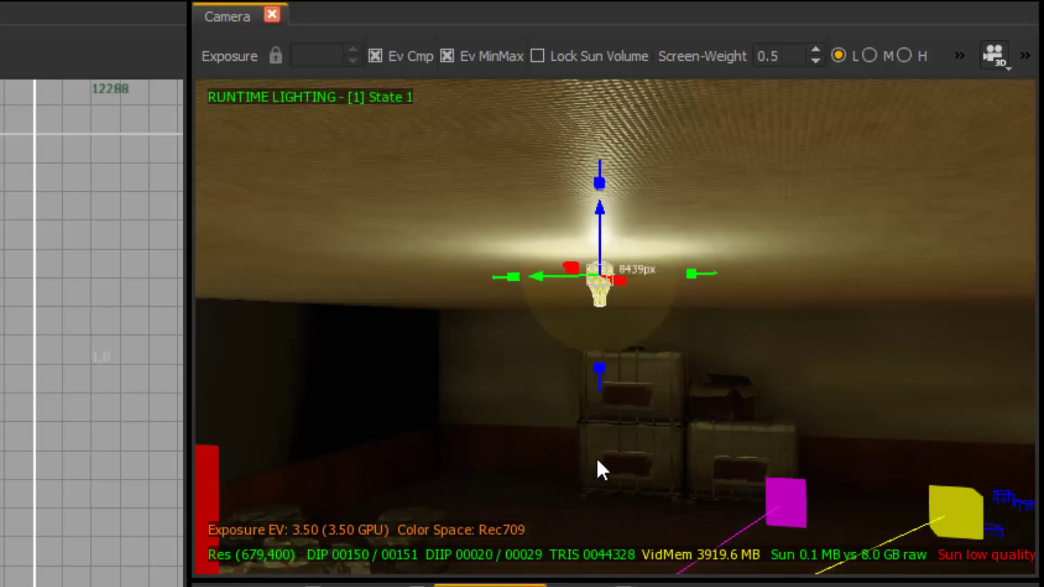
pyautogui.press('Escape')
# Switch to the XY Top view zoomed on the room and search the models for light.
pyautogui.scroll(-3, 606, 381)
pyautogui.scroll(3, 604, 378)
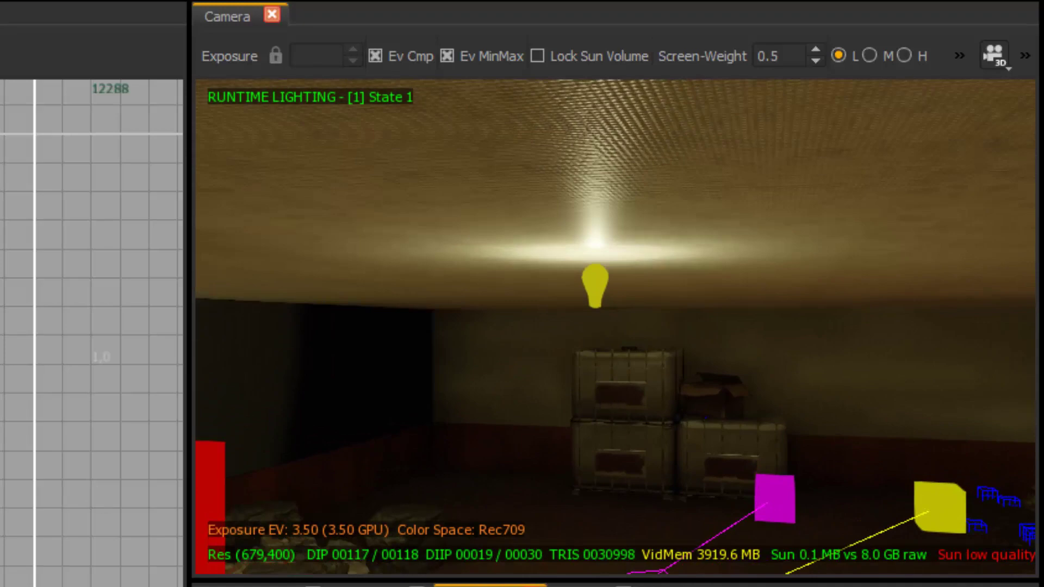
pyautogui.scroll(10, 92, 333)
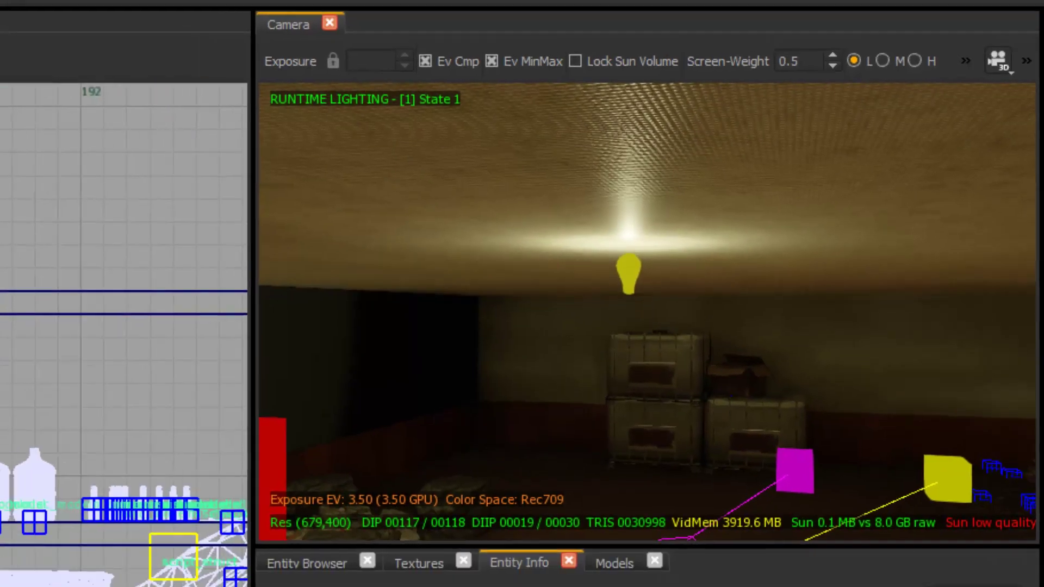
pyautogui.hotkey('ctrl', 'Tab')
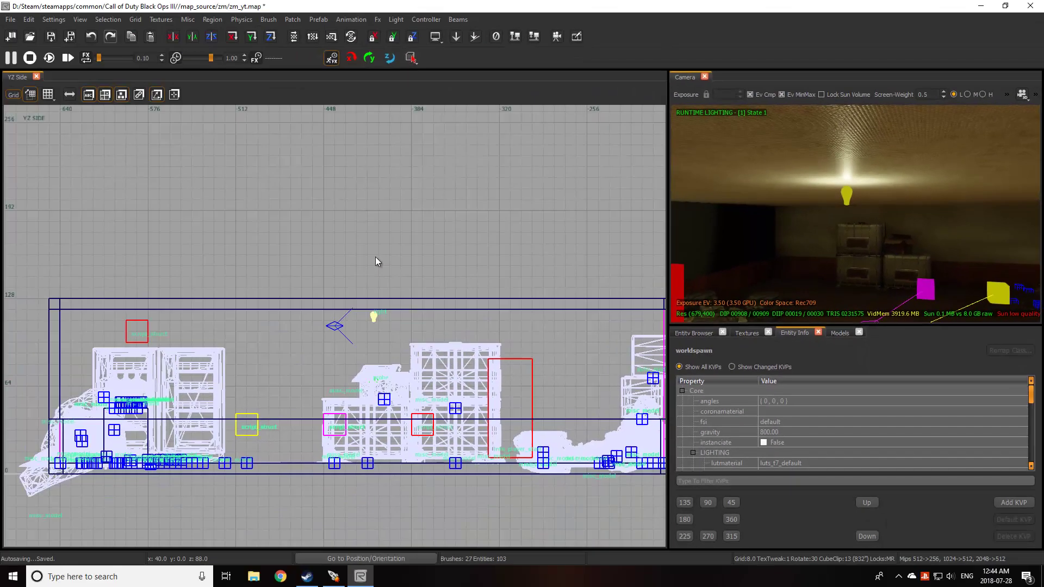
pyautogui.hotkey('ctrl', 'Tab')
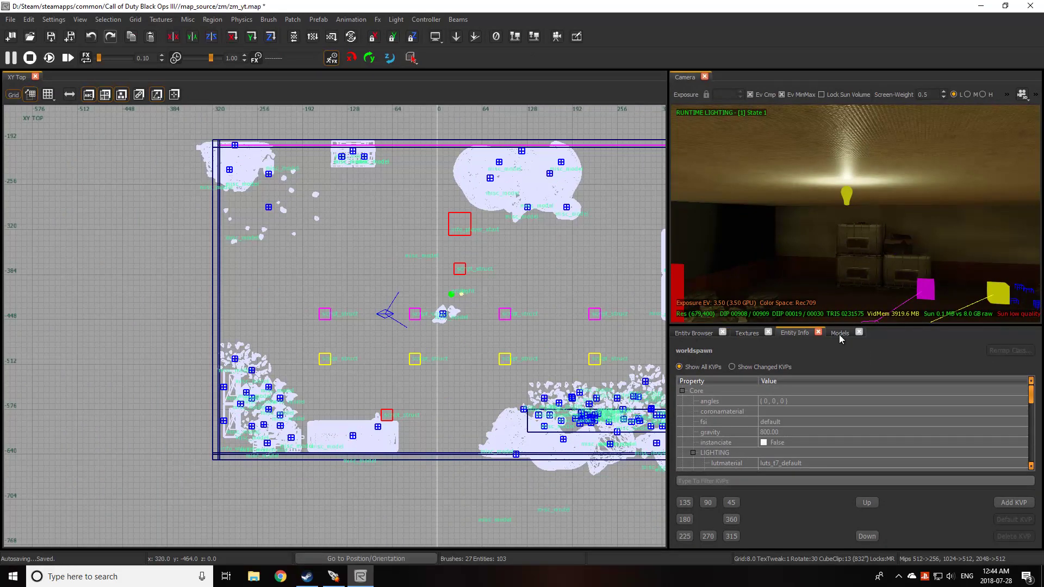
pyautogui.moveTo(840, 338); pyautogui.dragTo(797, 336)
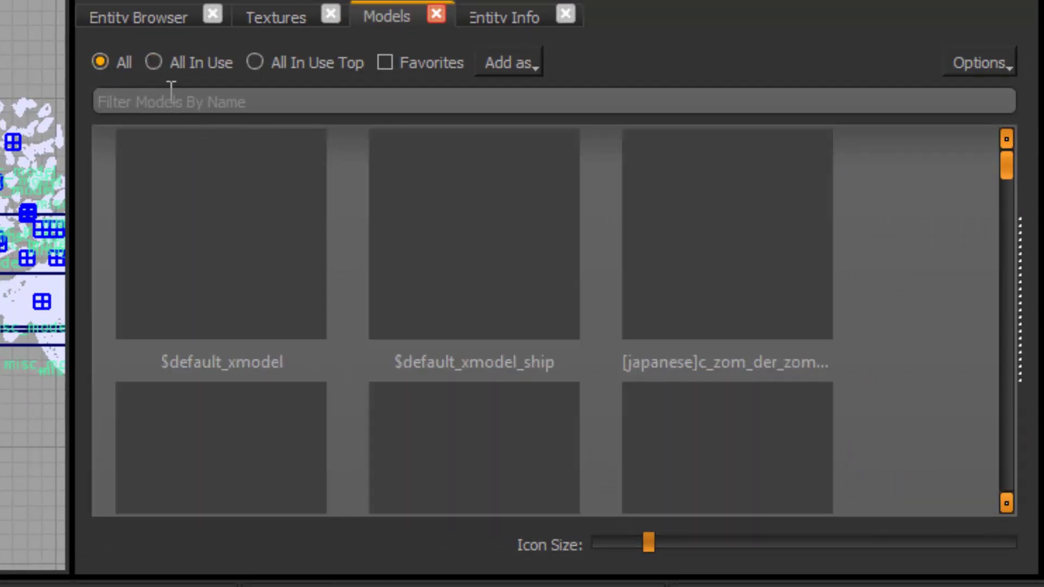
pyautogui.click(172, 92)
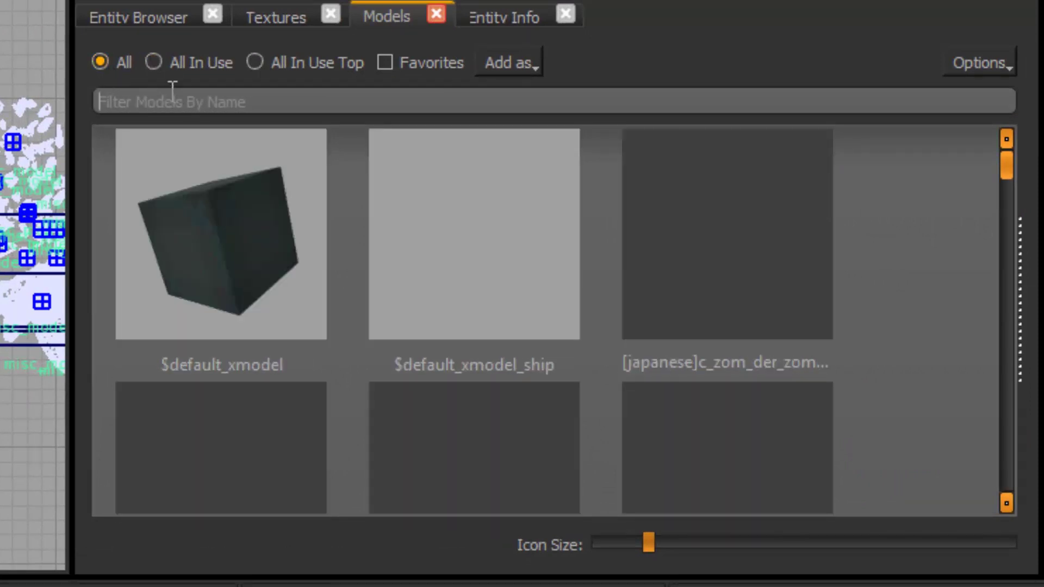
pyautogui.write('light')
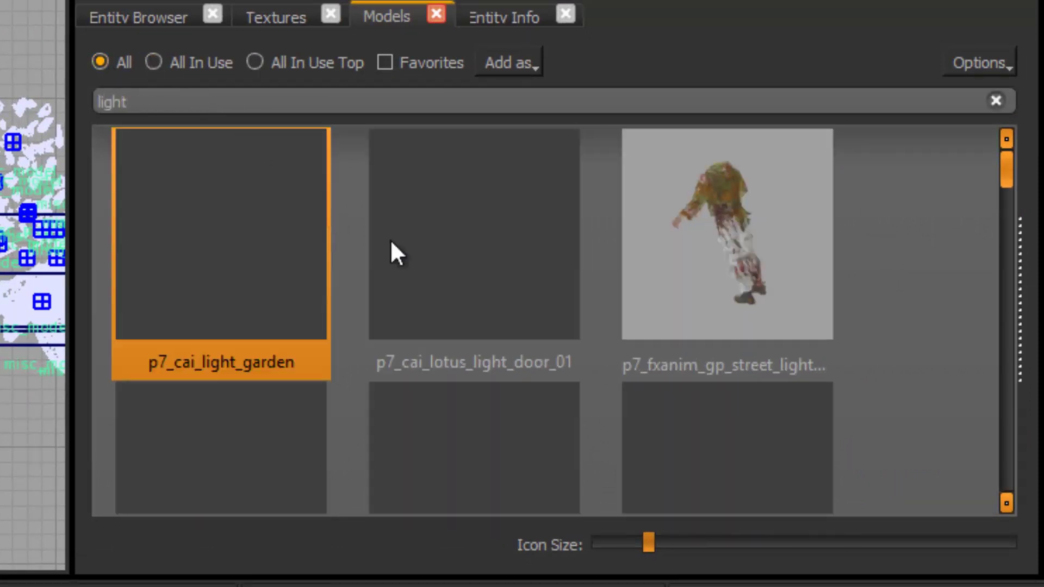
# Find the round p7_light_hanging_modern lamp model and place it at the light's position in the XY Top view.
pyautogui.moveTo(1013, 168); pyautogui.dragTo(1004, 237)
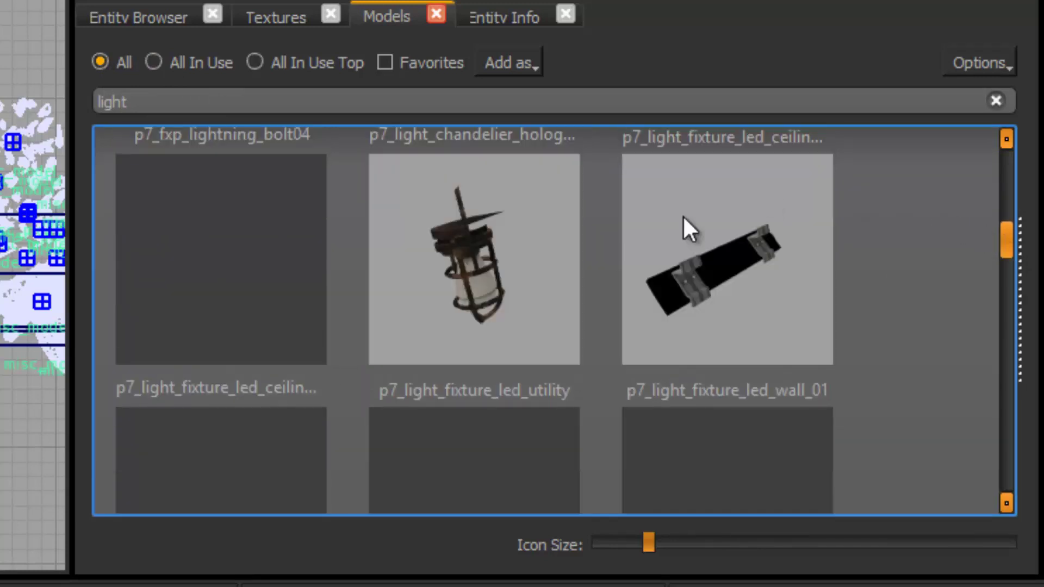
pyautogui.scroll(3, 650, 291)
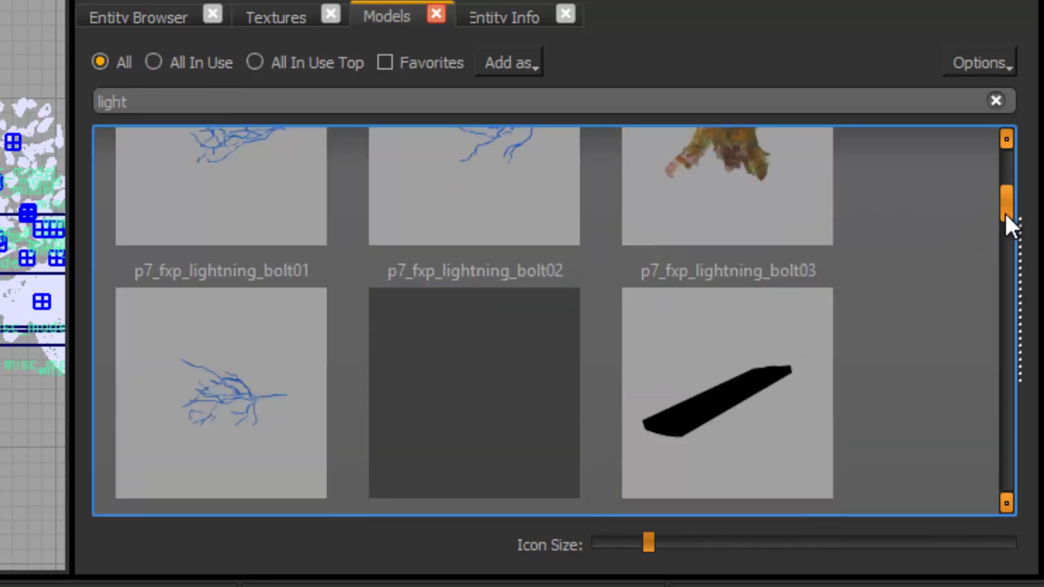
pyautogui.moveTo(1005, 210); pyautogui.dragTo(999, 293)
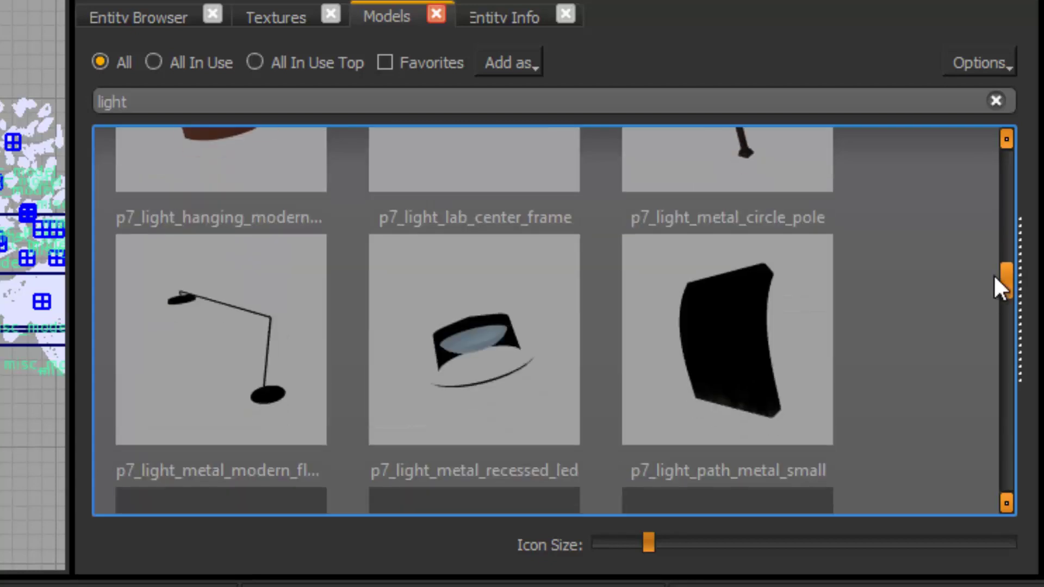
pyautogui.scroll(3, 625, 273)
pyautogui.moveTo(225, 268); pyautogui.dragTo(179, 235)
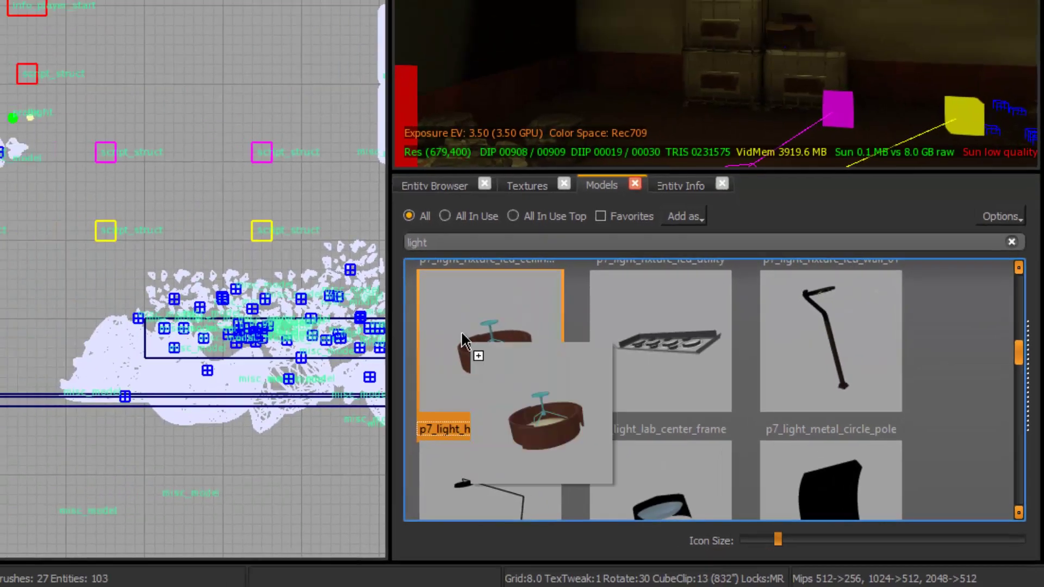
pyautogui.moveTo(461, 334); pyautogui.dragTo(463, 299)
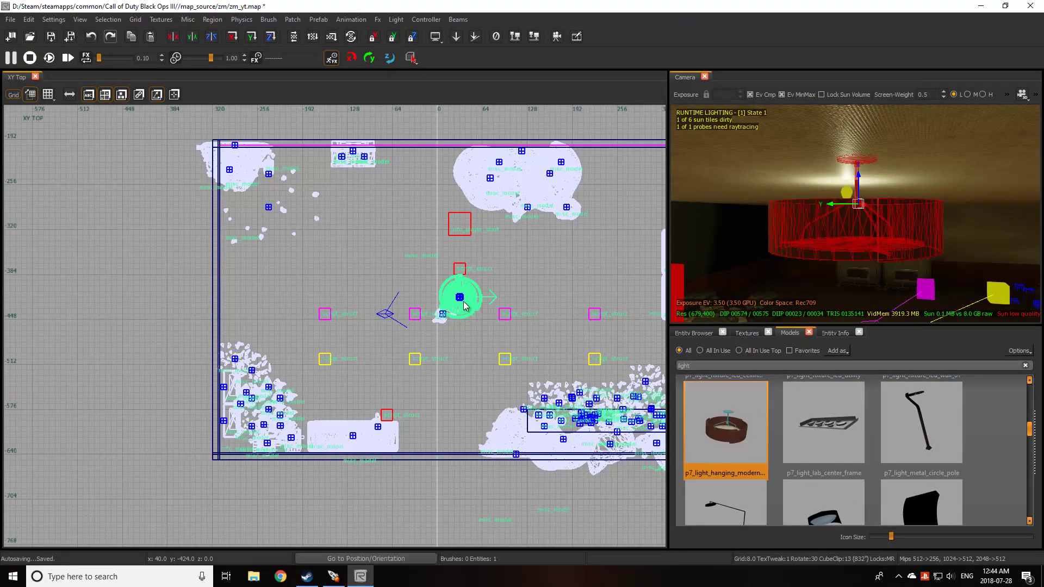
# Lower the light by about 8 units in the XZ Front view so it sits inside the hanging lamp, and deselect it.
pyautogui.hotkey('ctrl', 'Tab')
pyautogui.click(846, 198)
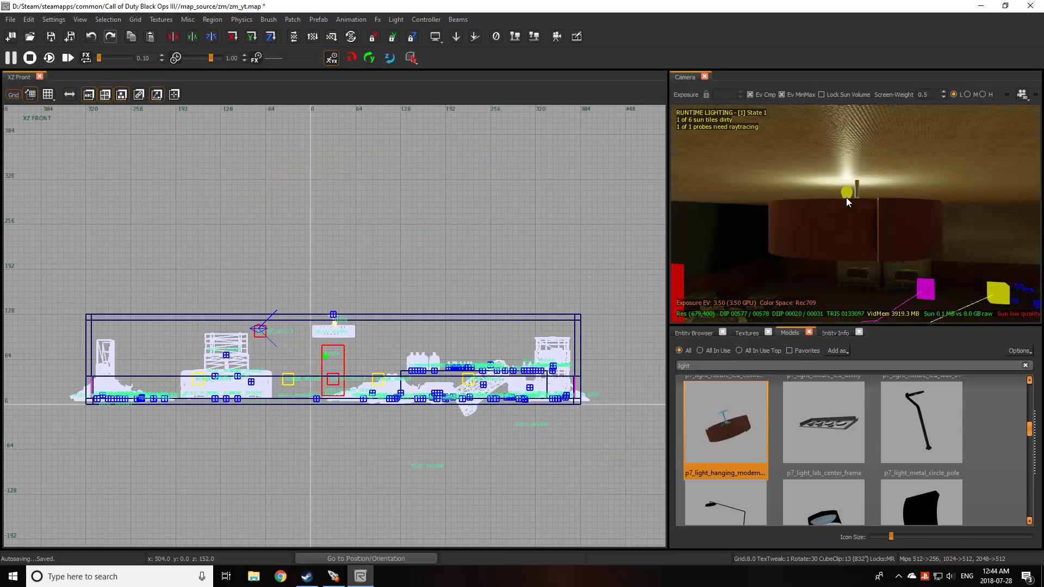
pyautogui.moveTo(336, 324); pyautogui.dragTo(335, 331)
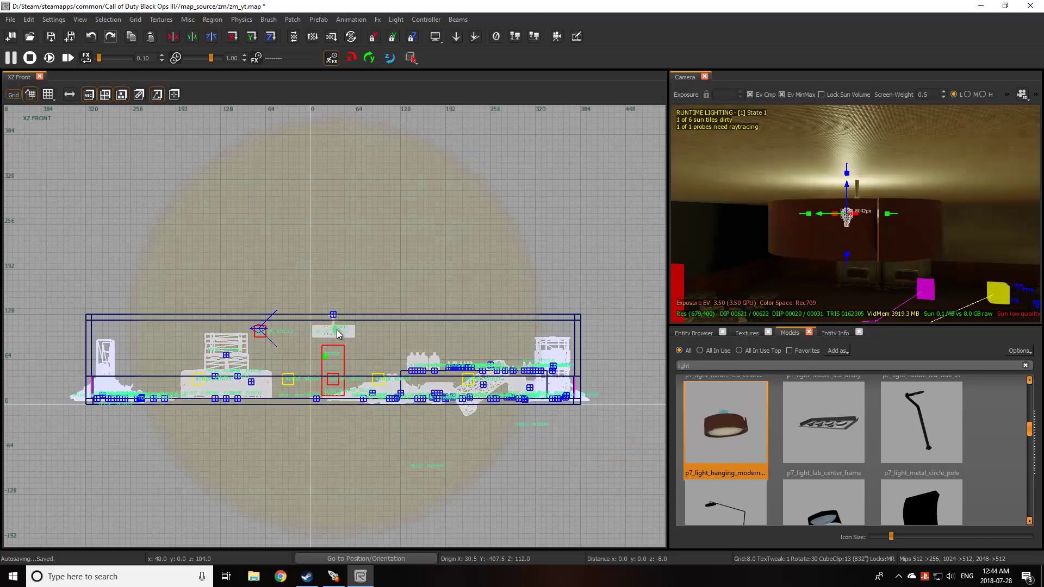
pyautogui.press('Escape')
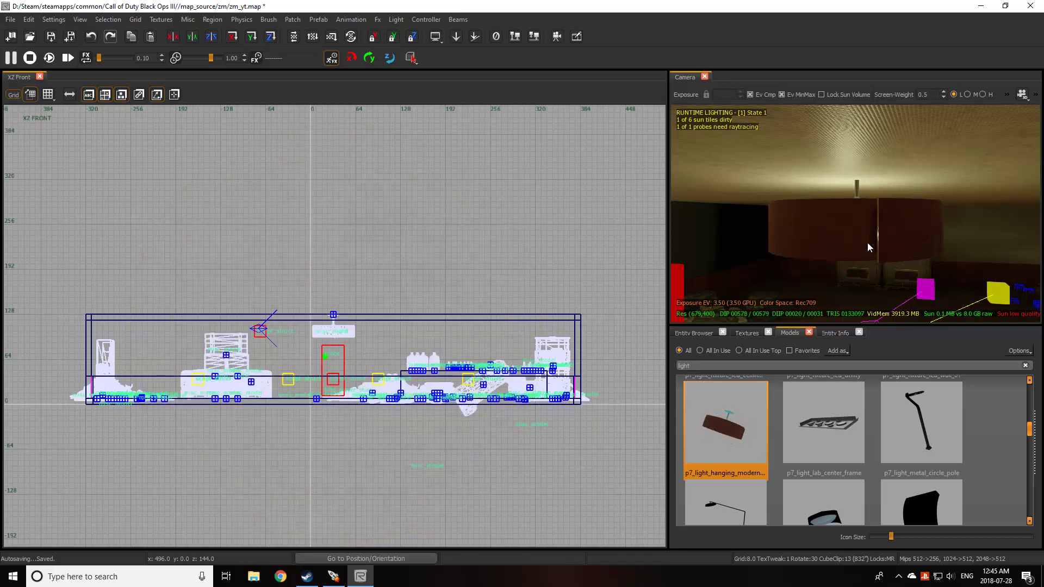
# View the hanging lamp from below in Real Lighting mode and save the map.
pyautogui.moveTo(868, 243); pyautogui.dragTo(868, 242, button='right')
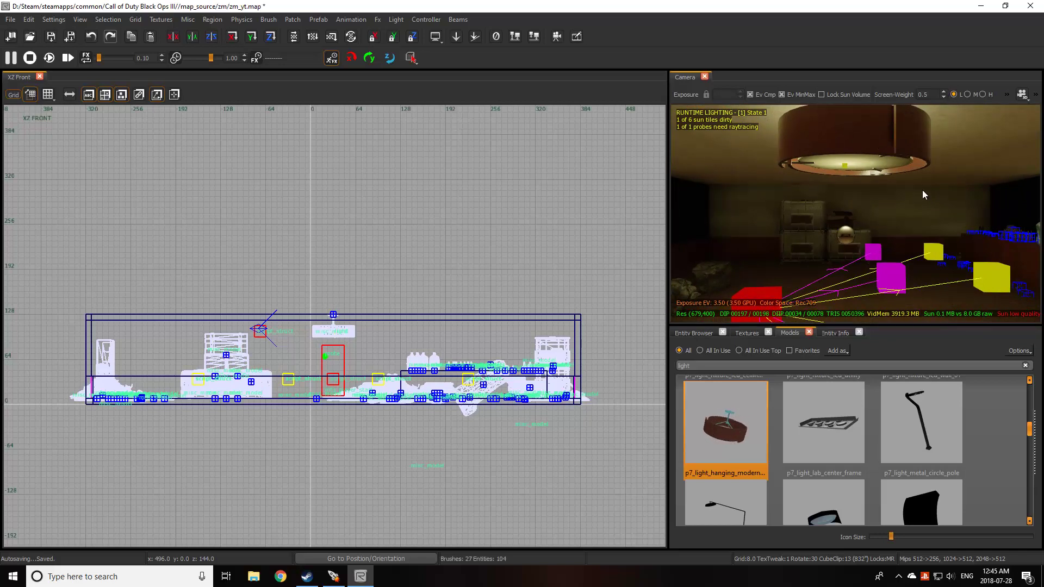
pyautogui.click(1022, 95)
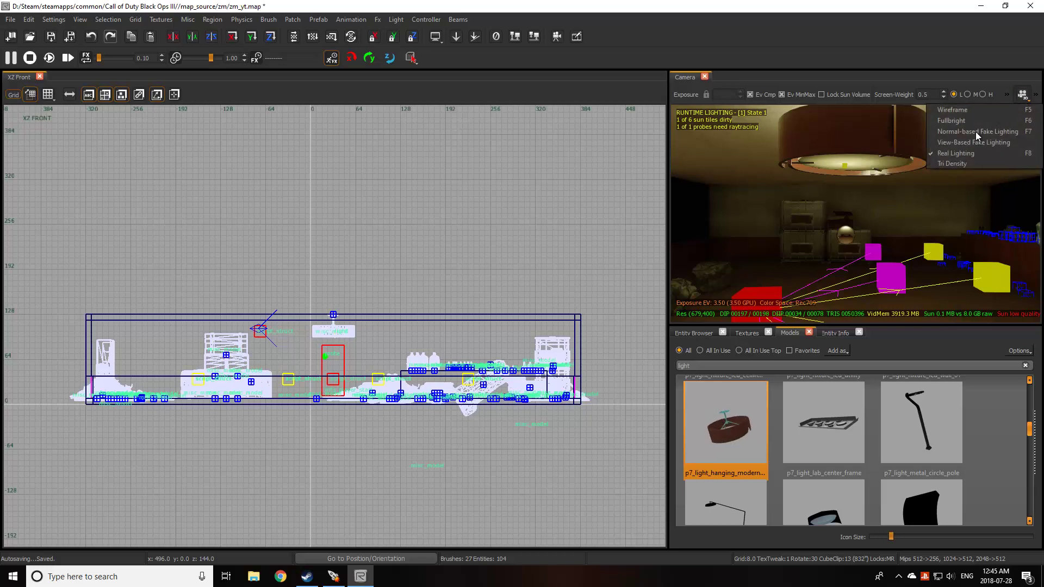
pyautogui.click(958, 154)
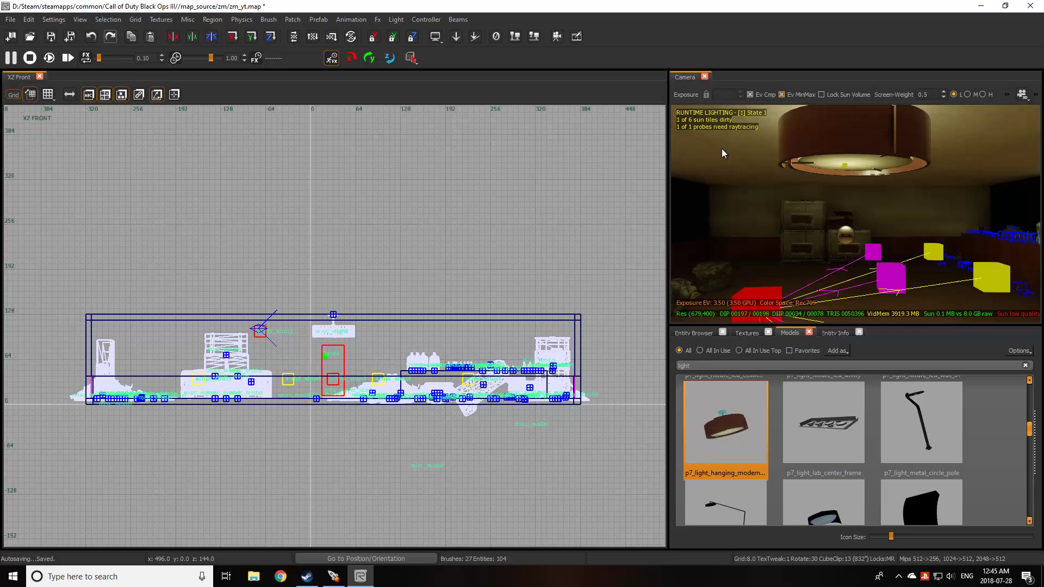
pyautogui.click(91, 38)
pyautogui.click(51, 37)
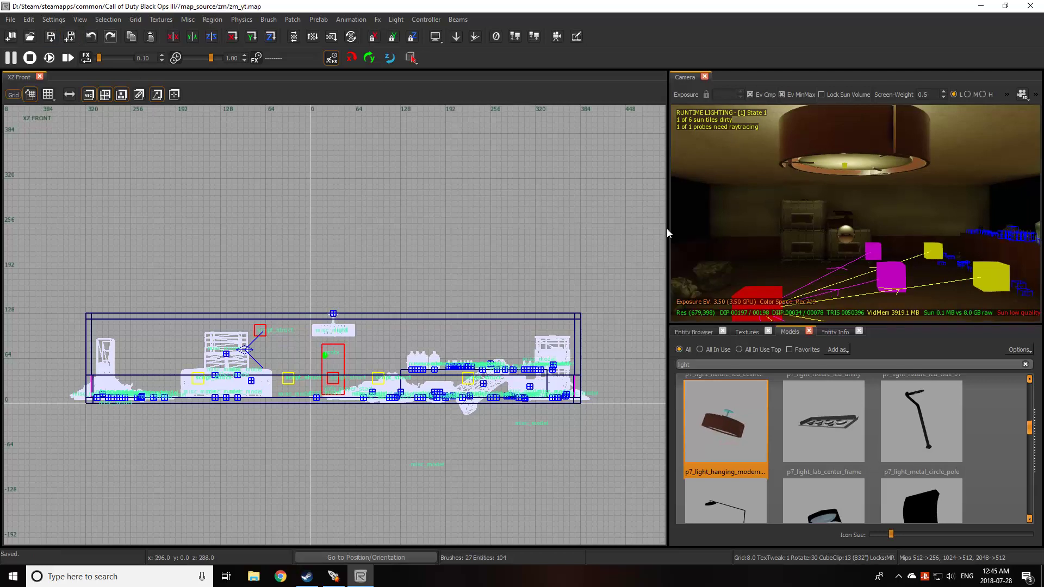
pyautogui.moveTo(837, 249); pyautogui.dragTo(837, 252, button='right')
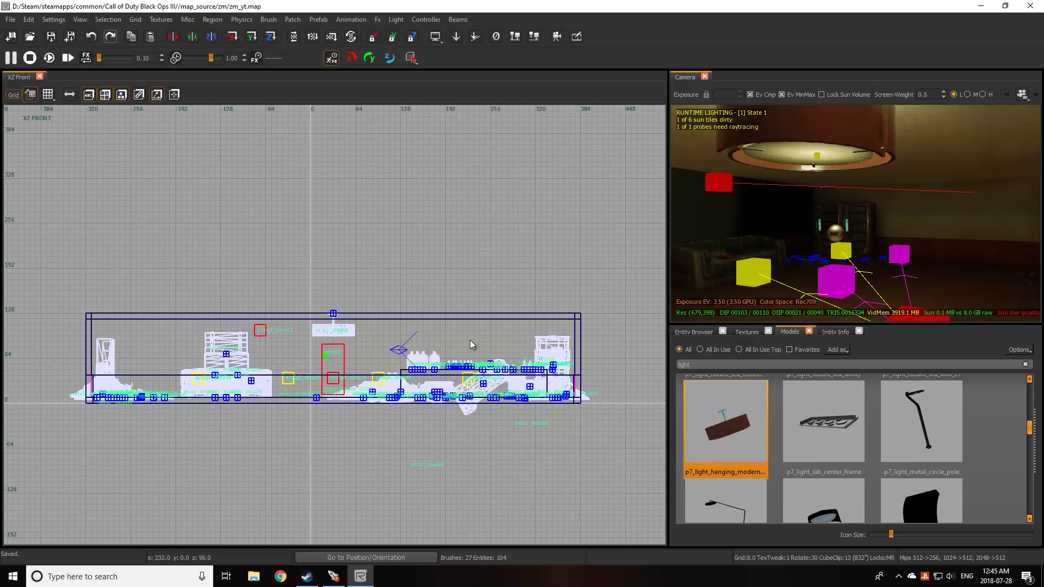
# Switch to the Mod Tools Launcher and build zm_yt with Compile Full, Light Medium, Link and Run enabled.
pyautogui.click(334, 576)
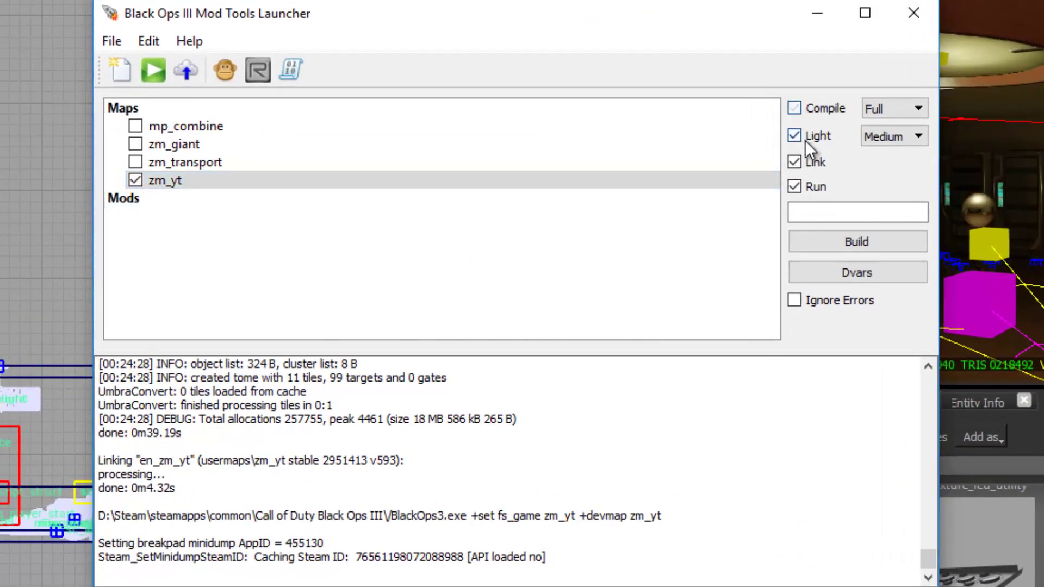
pyautogui.click(807, 104)
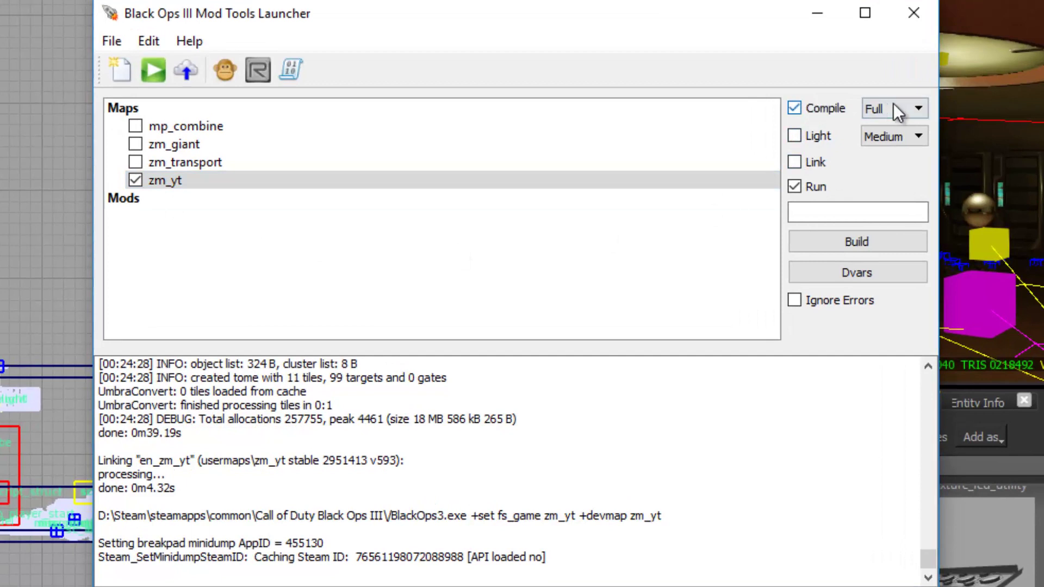
pyautogui.click(808, 138)
pyautogui.click(849, 158)
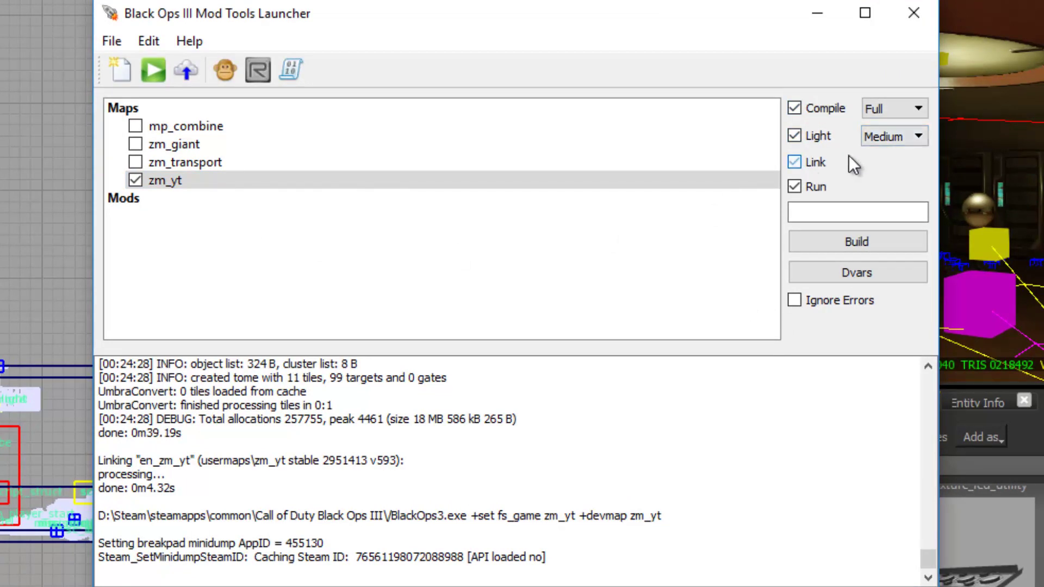
pyautogui.click(794, 186)
pyautogui.click(823, 247)
# Walk around the room in the running game to check the hanging lamp's lighting on the ceiling, walls and props.
pyautogui.click(250, 440)
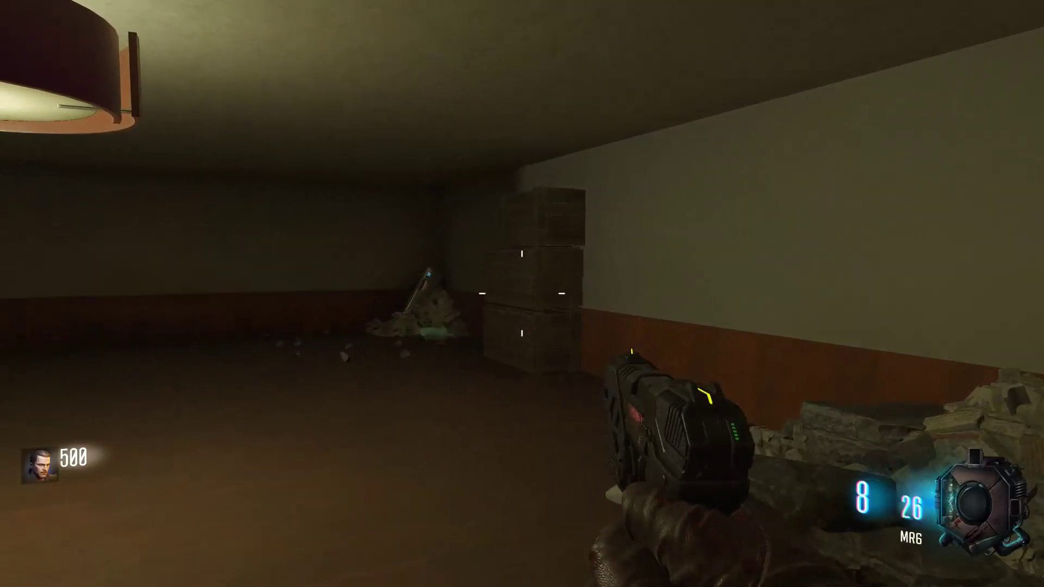
pyautogui.press('w')
pyautogui.press('s')
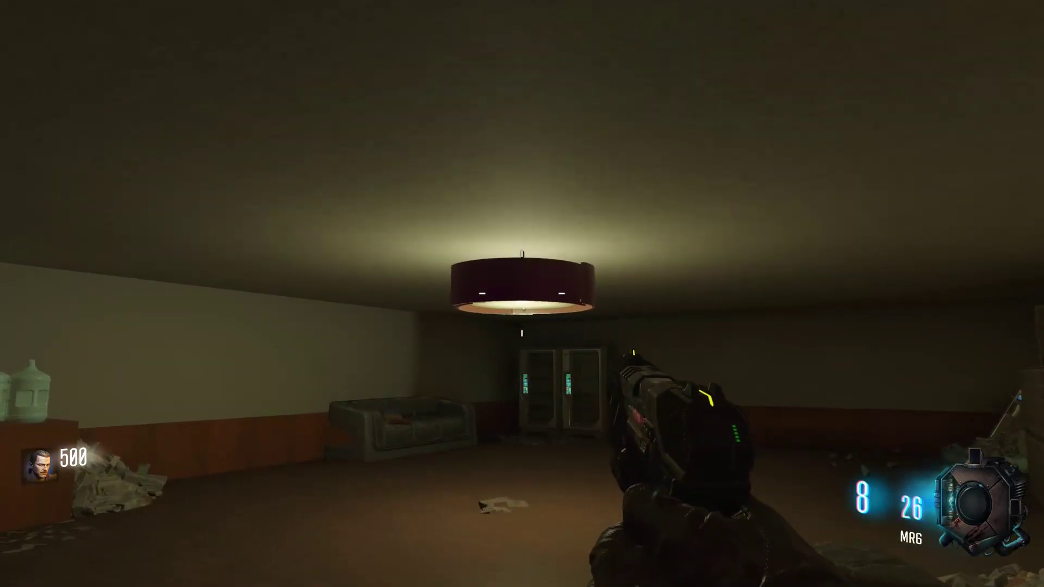
pyautogui.press('w')
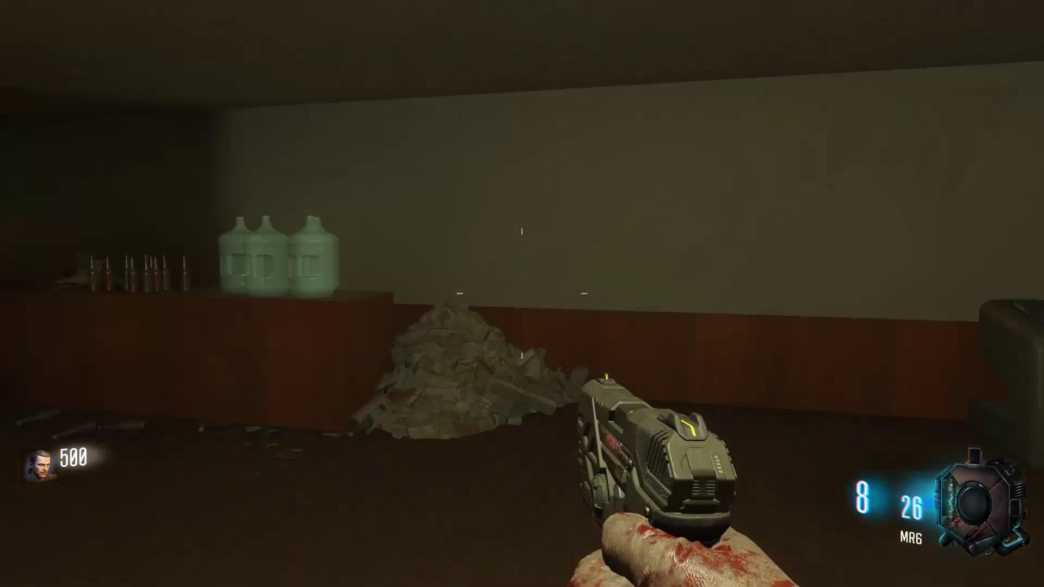
# Inspect the lighting on the bar counter, bottles, caged storage tanks and dark corner of the room in the running game.
pyautogui.press('w')
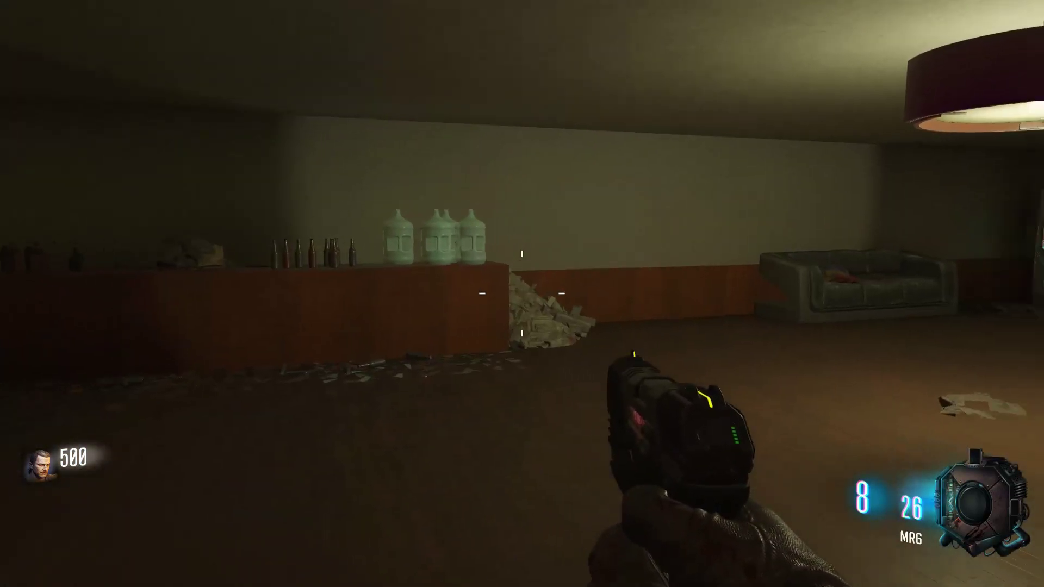
pyautogui.press('s')
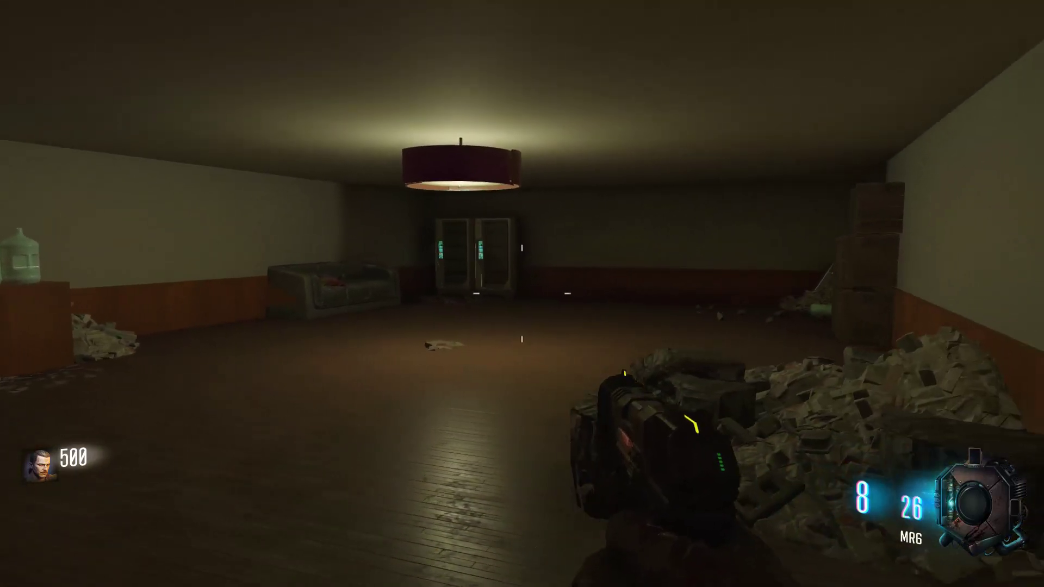
pyautogui.press('w')
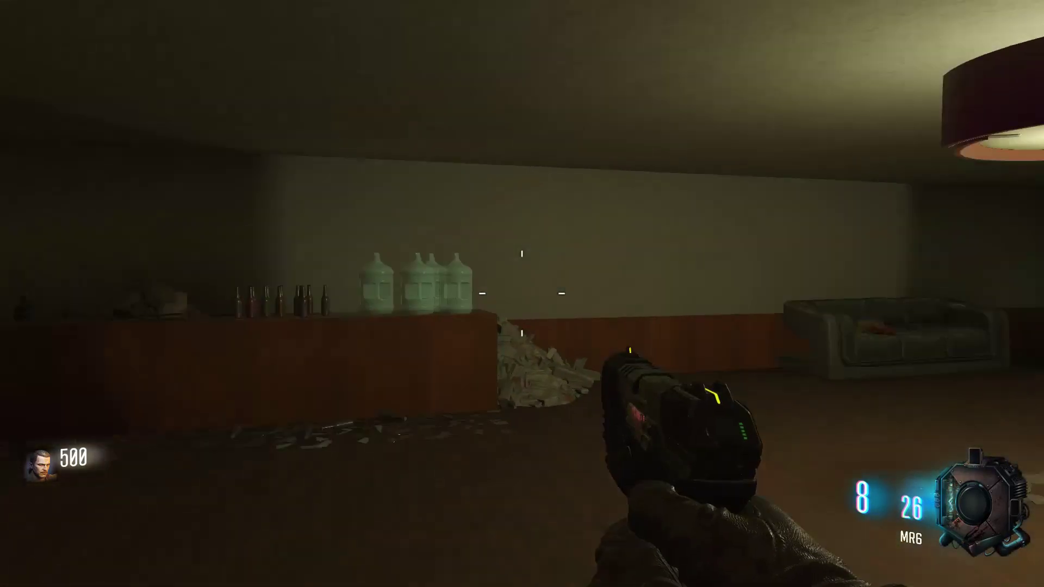
pyautogui.press('s')
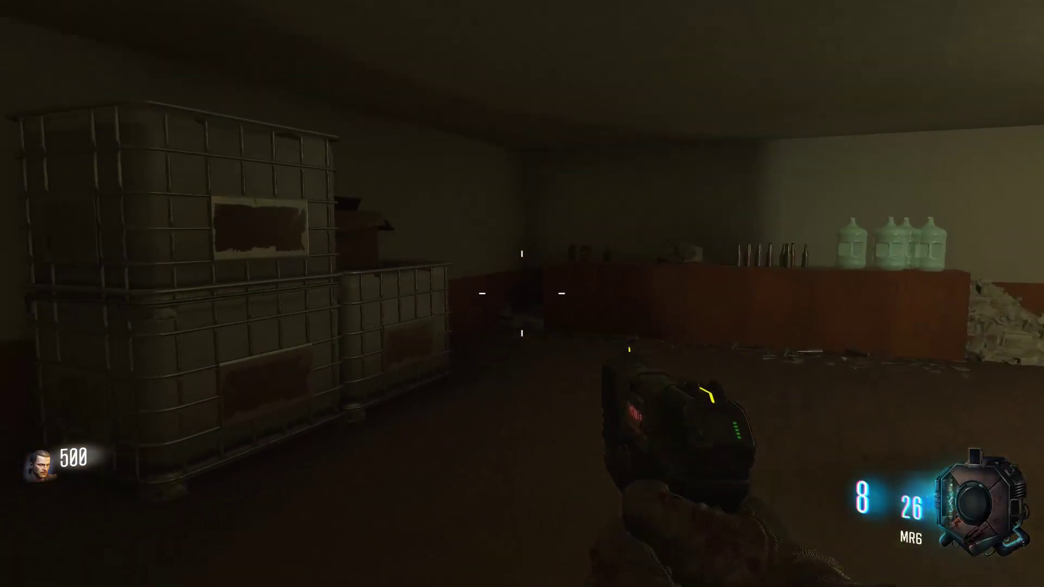
pyautogui.press('w')
pyautogui.press('s')
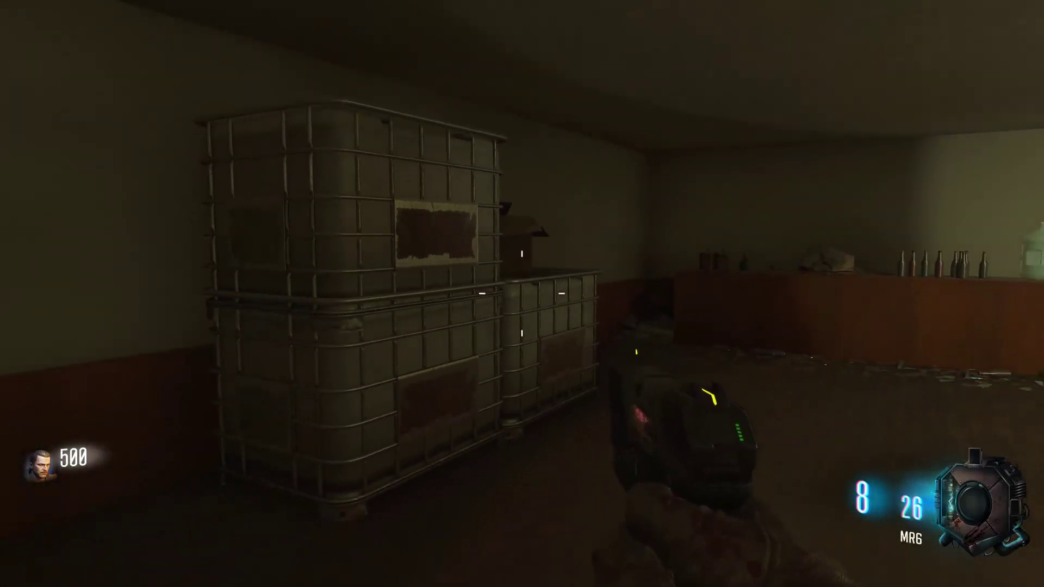
pyautogui.press('w')
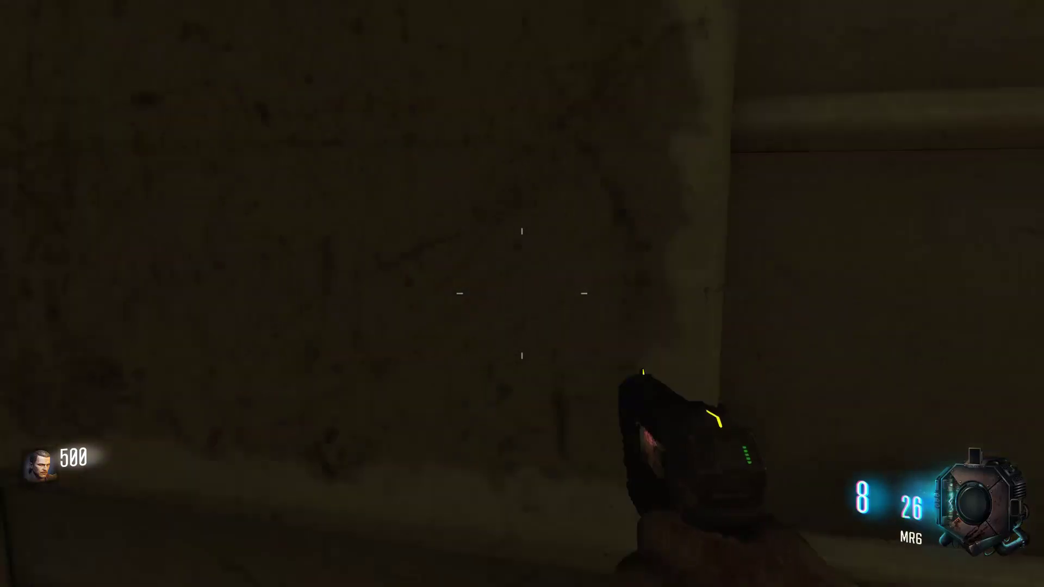
pyautogui.press('s')
pyautogui.press('w')
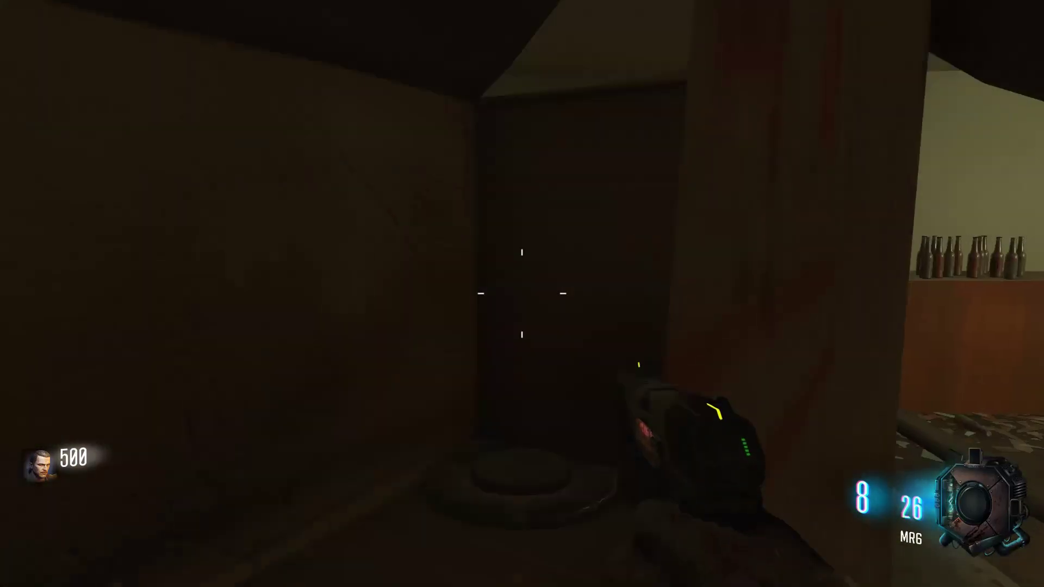
pyautogui.press('w')
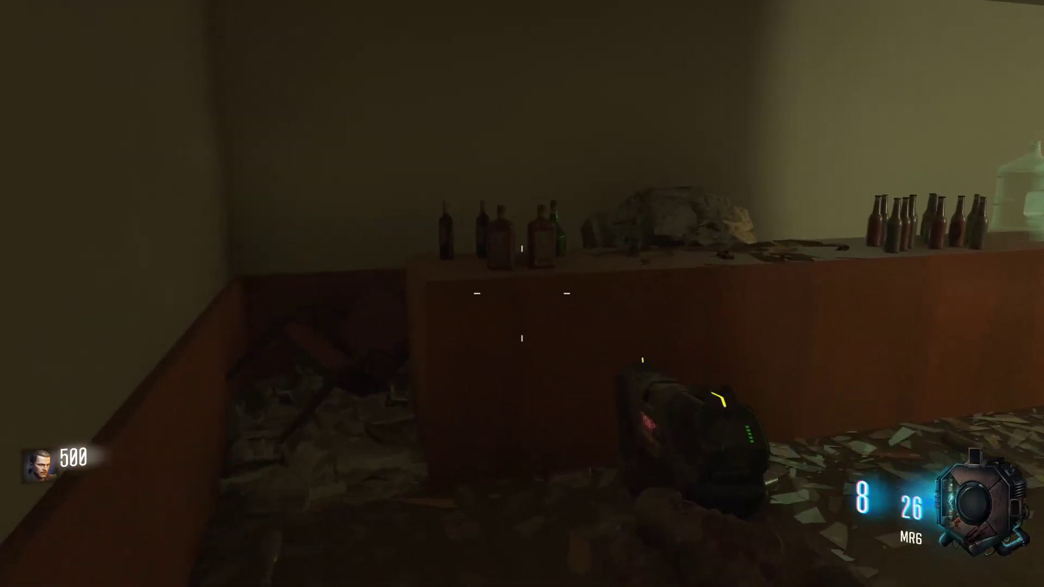
pyautogui.press('w')
pyautogui.press('space')
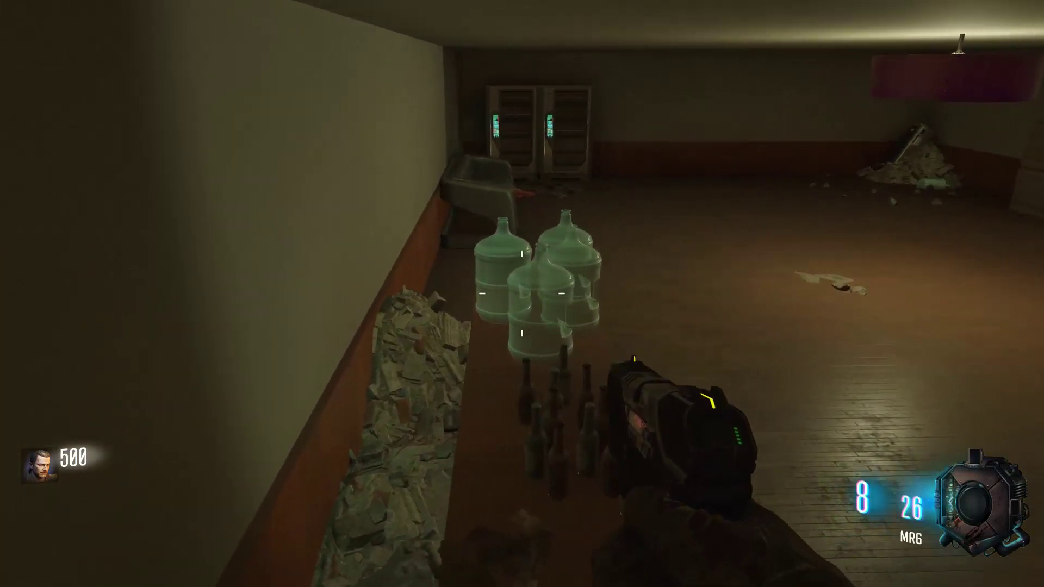
pyautogui.press('s')
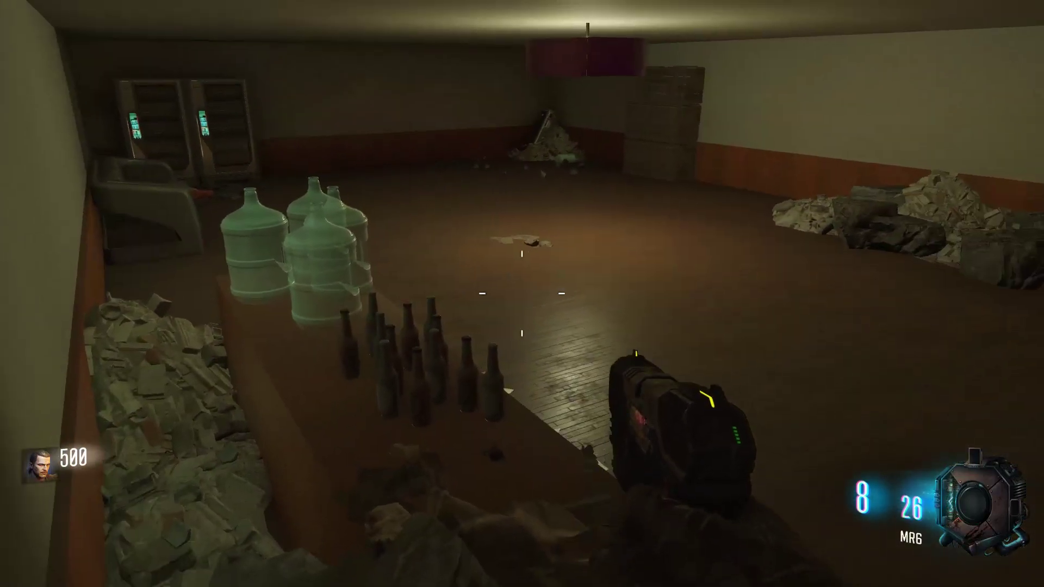
# Examine the lighting around the sofa, freezers and railing, and the hanging lamp's glow on the ceiling and floor.
pyautogui.press('w')
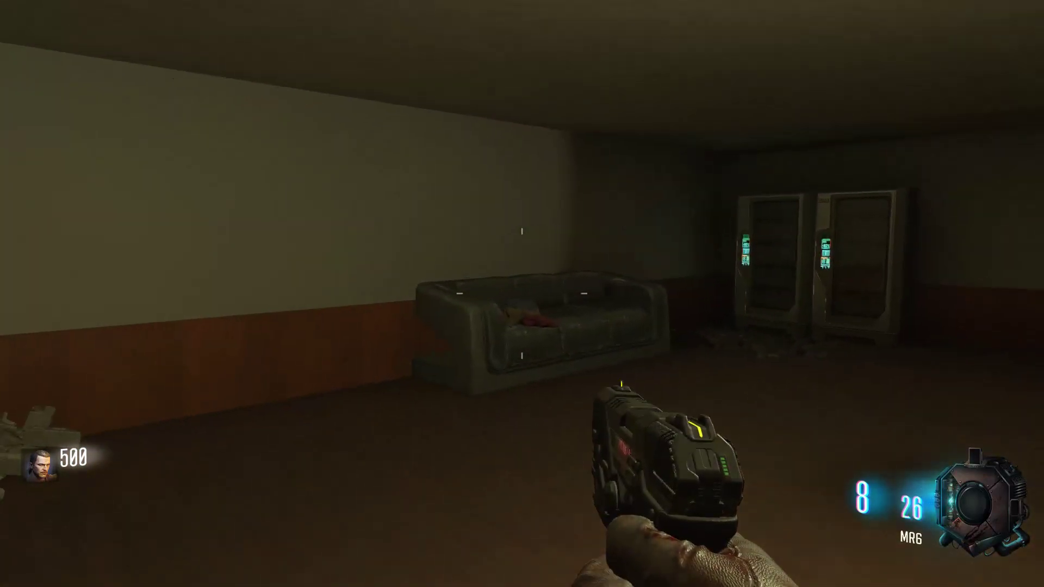
pyautogui.press('s')
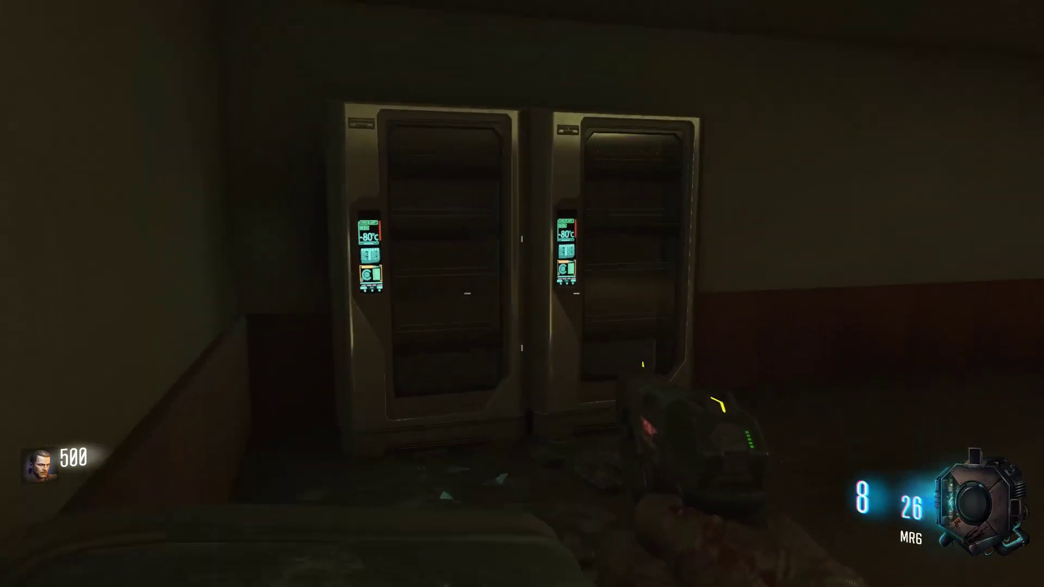
pyautogui.press('s')
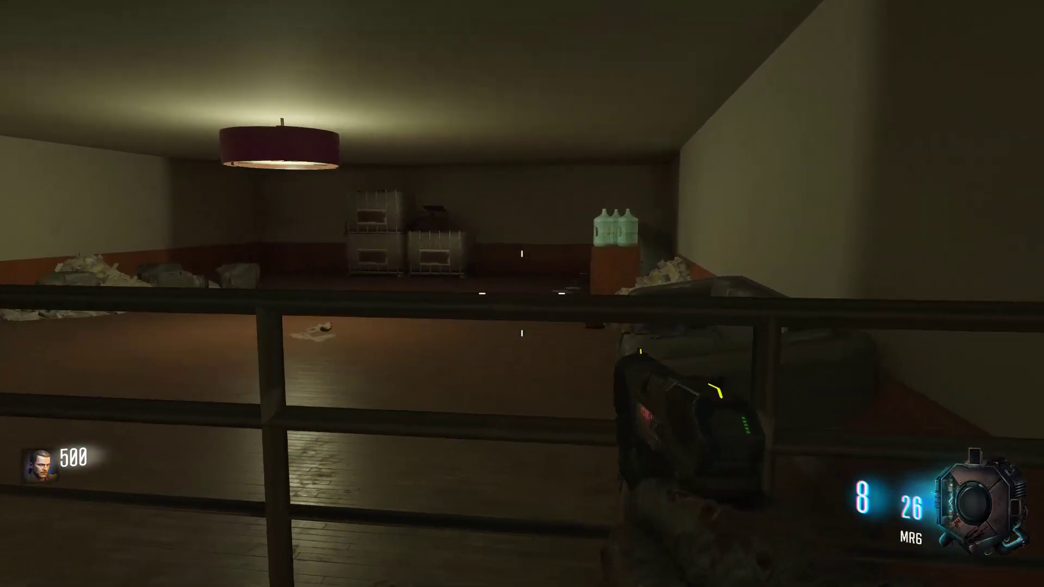
pyautogui.press('w')
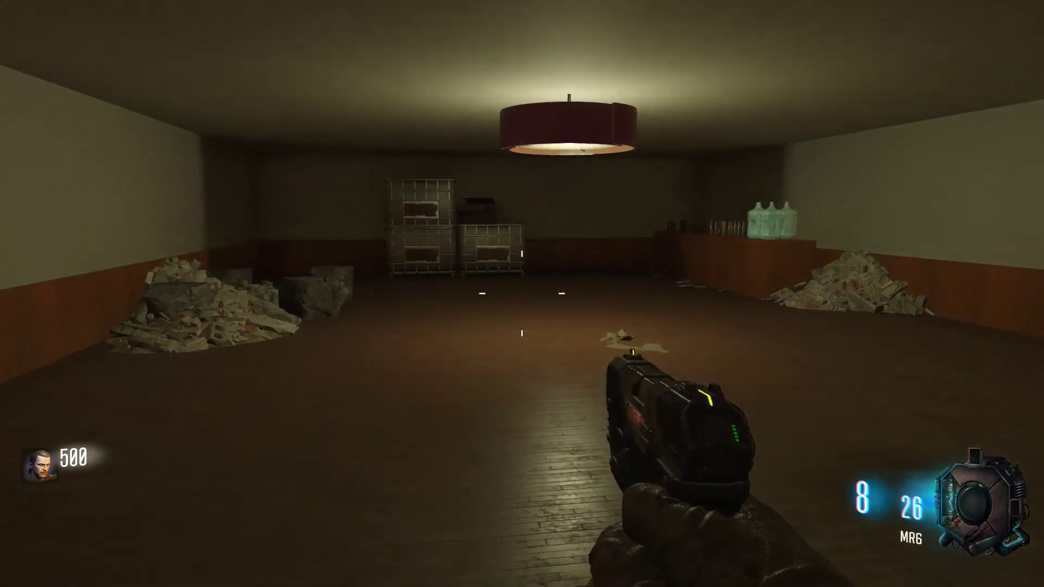
pyautogui.press('w')
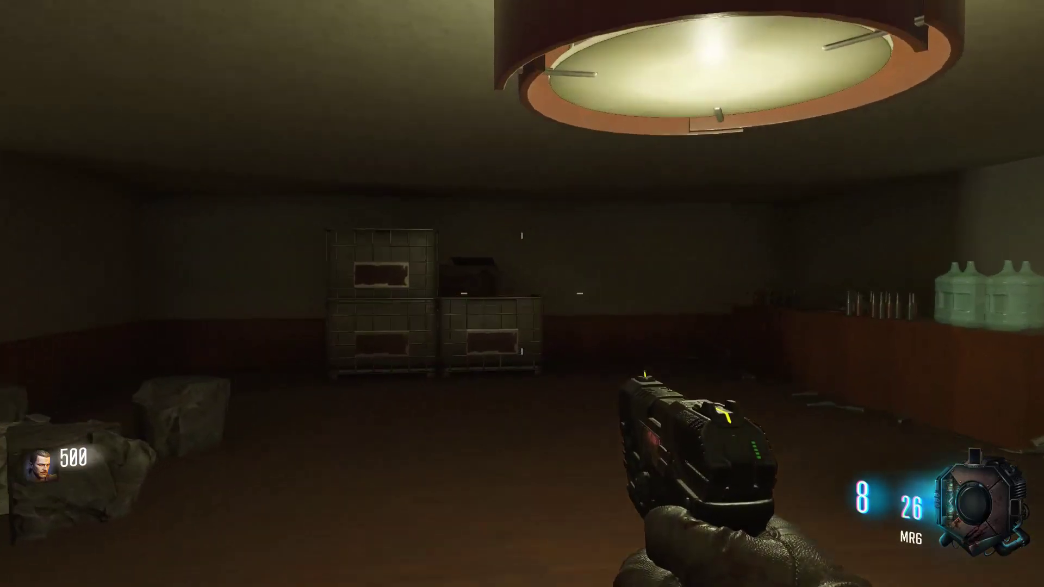
pyautogui.press('s')
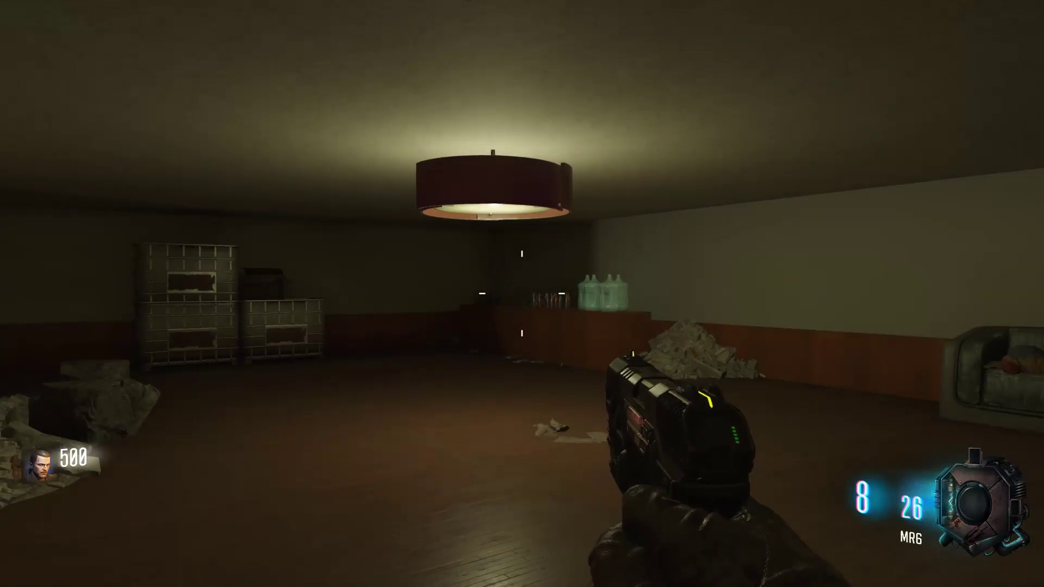
pyautogui.press('w')
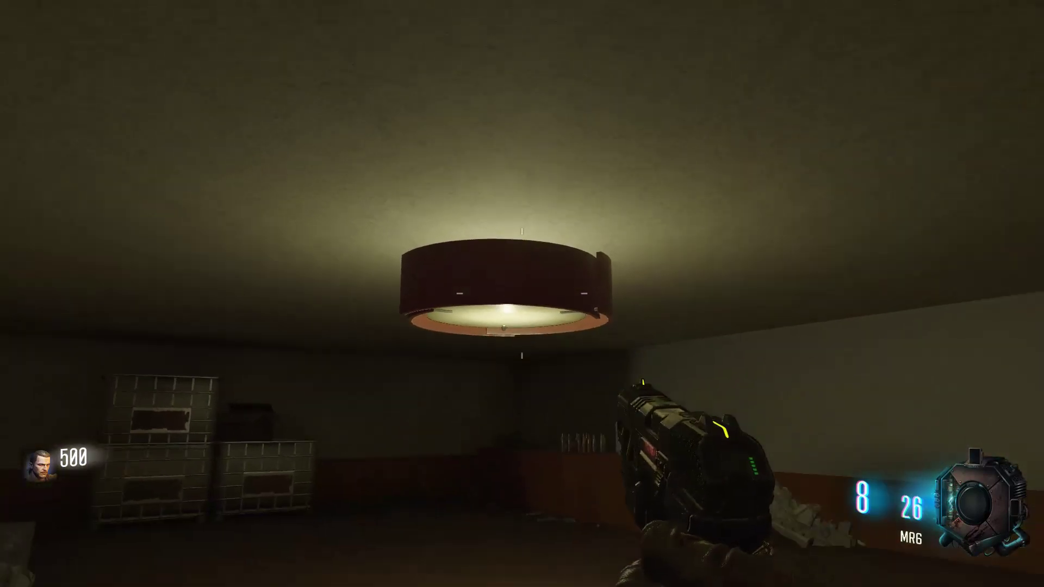
pyautogui.press('s')
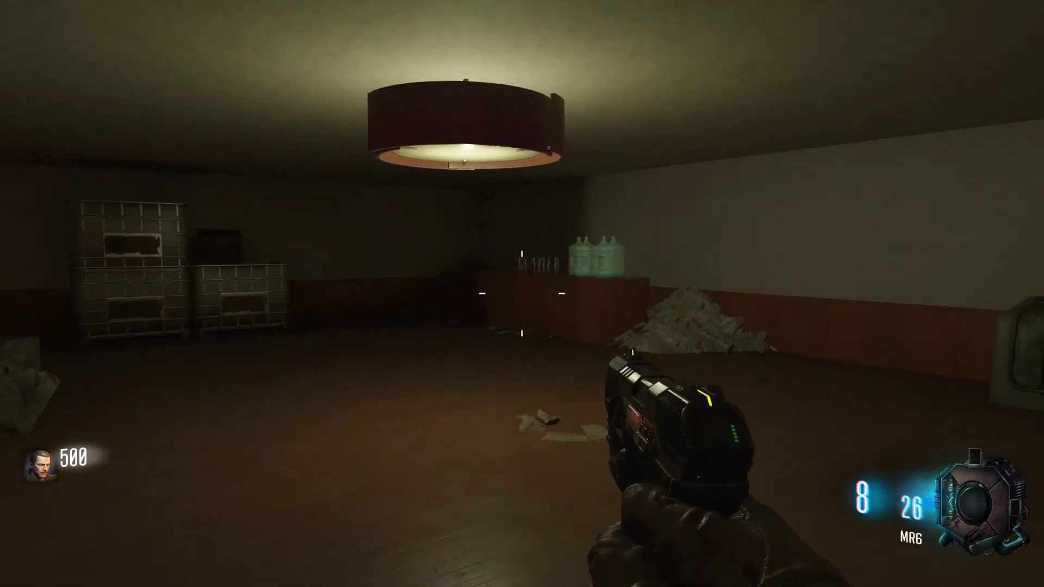